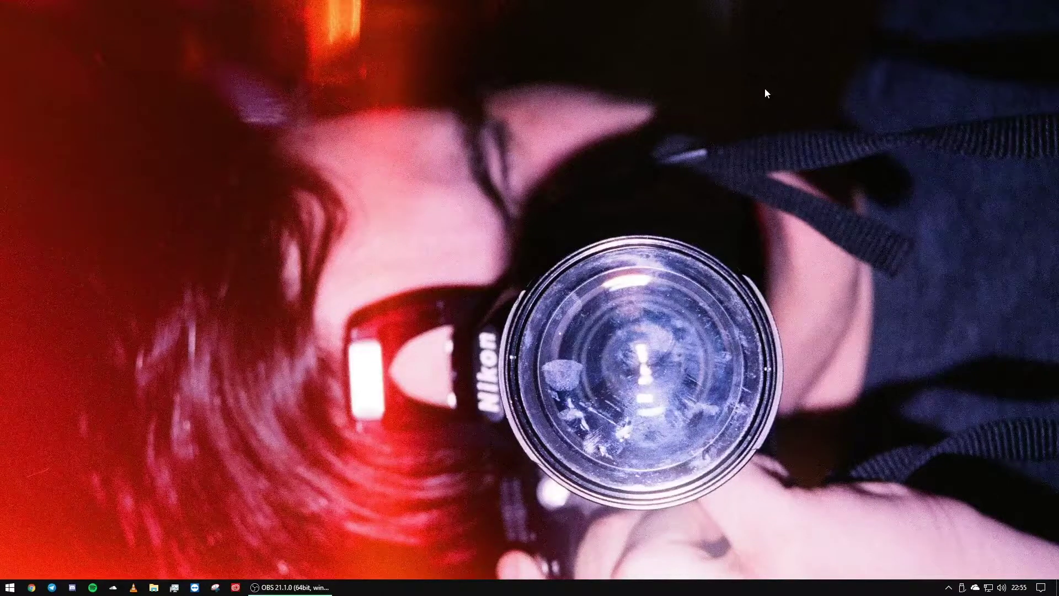
# Open the FL folder inside Music in File Explorer and locate self control 1.wav
pyautogui.click(154, 586)
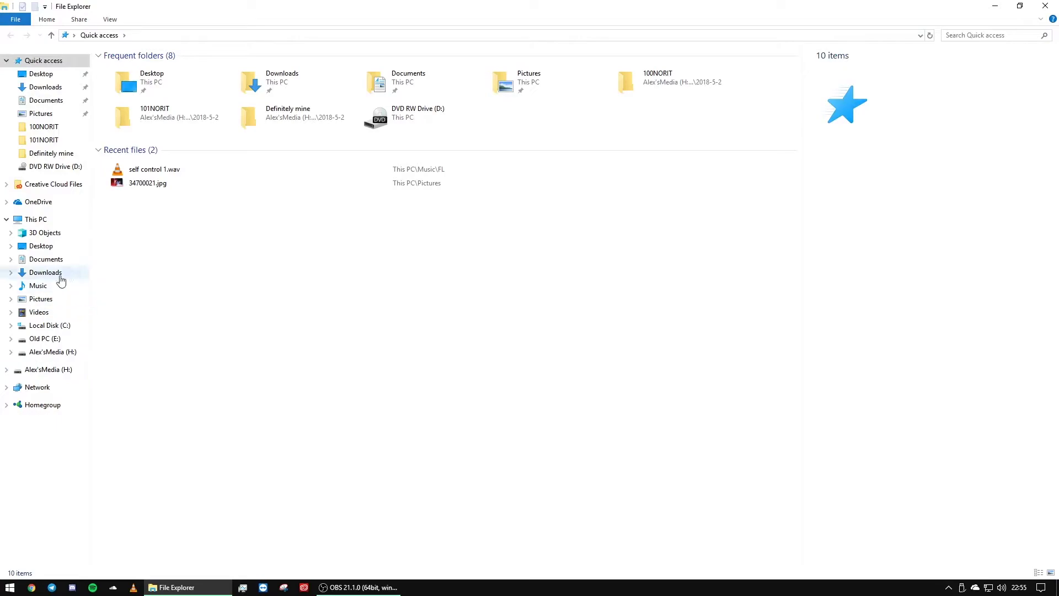
pyautogui.click(53, 286)
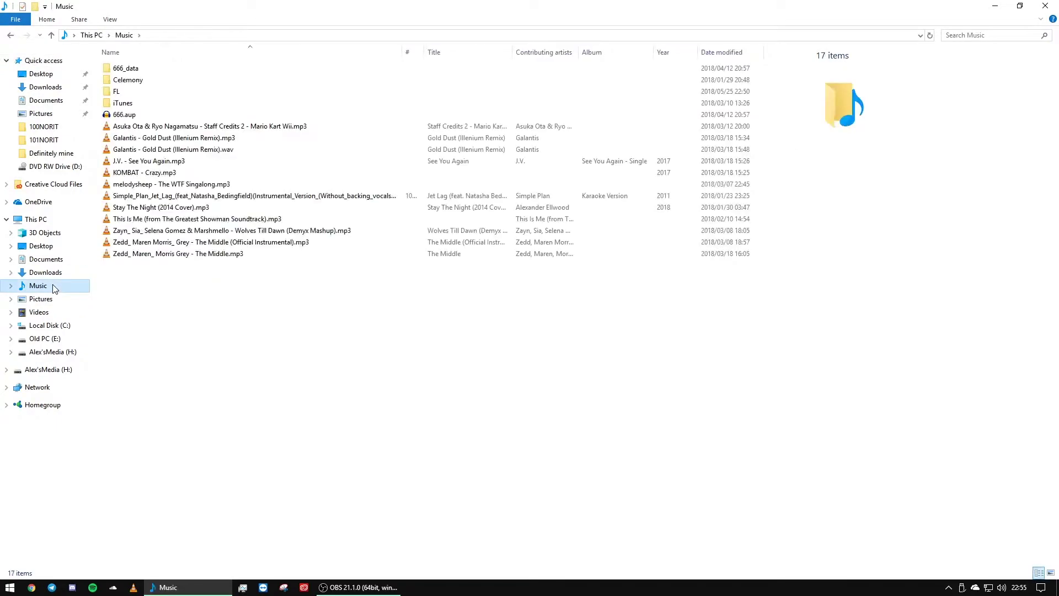
pyautogui.doubleClick(140, 92)
pyautogui.click(155, 67)
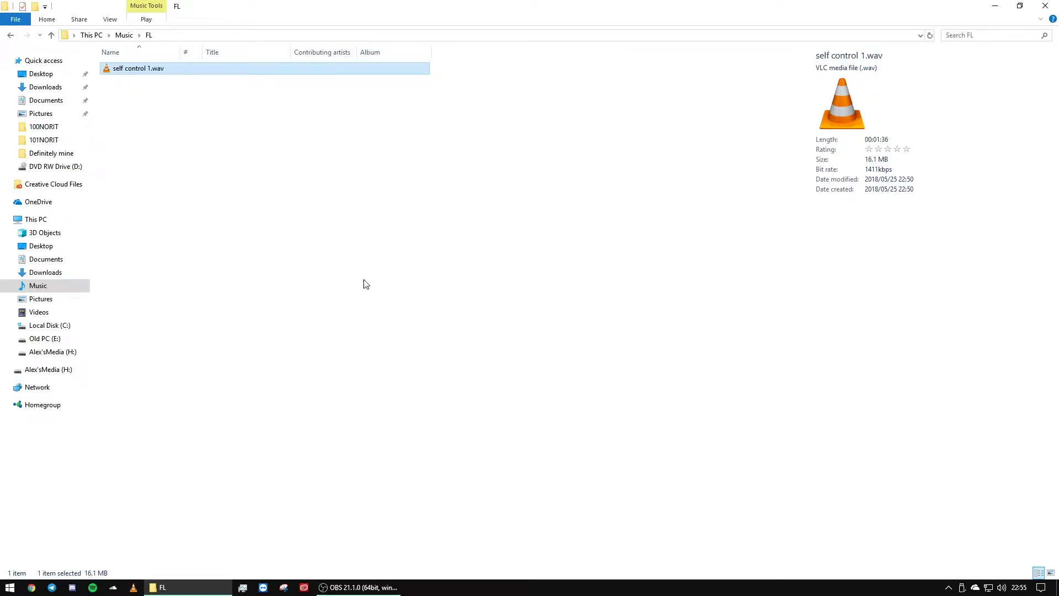
pyautogui.click(367, 166)
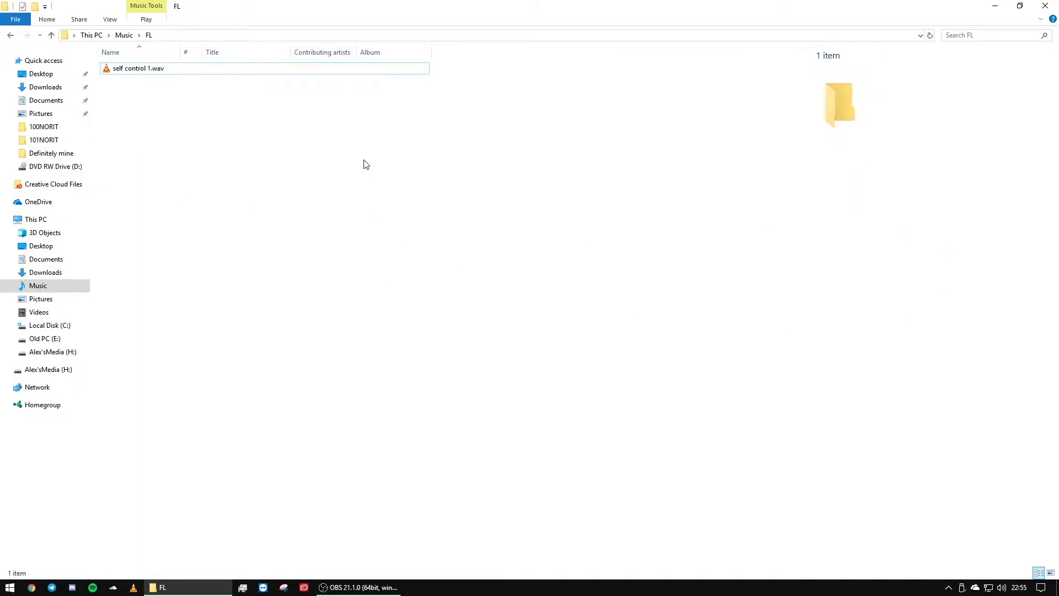
pyautogui.click(259, 67)
pyautogui.click(296, 206)
# Launch Adobe Audition CC 2018 and open self control 1.wav from the FL folder in its waveform editor
pyautogui.click(10, 587)
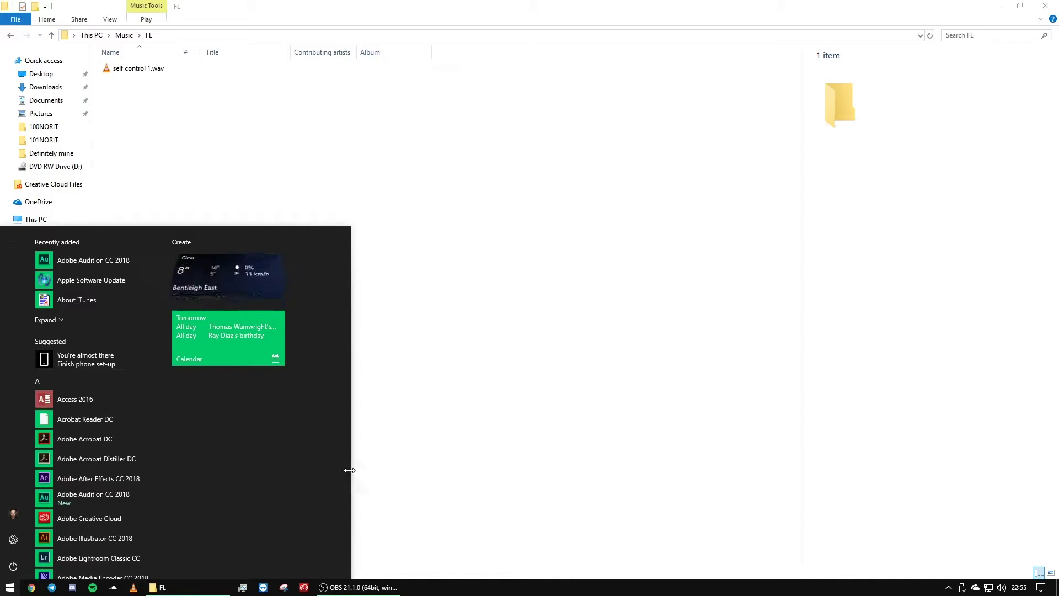
pyautogui.click(108, 270)
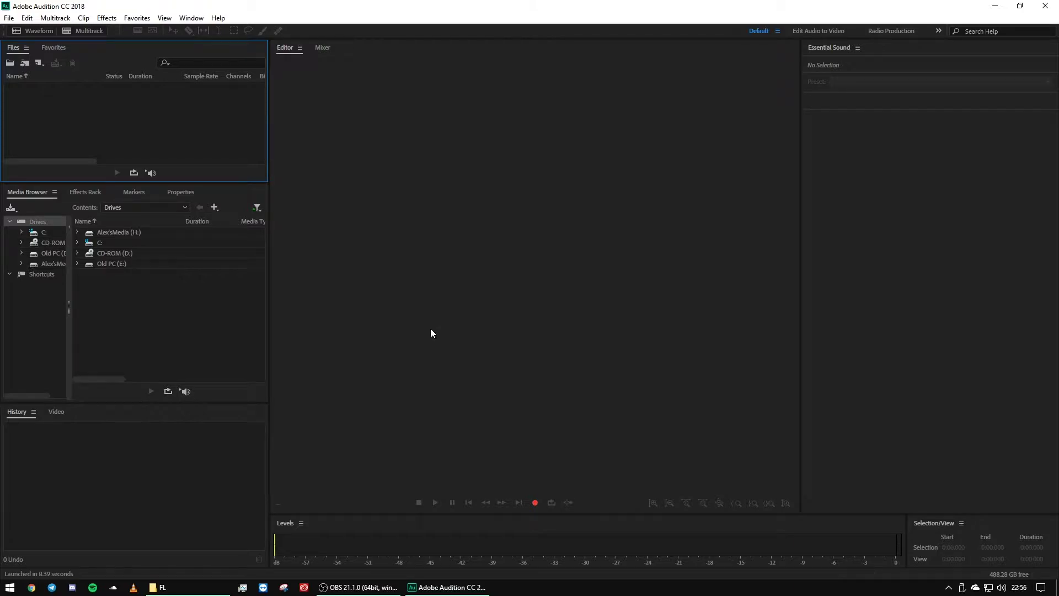
pyautogui.hotkey('alt', 'Tab')
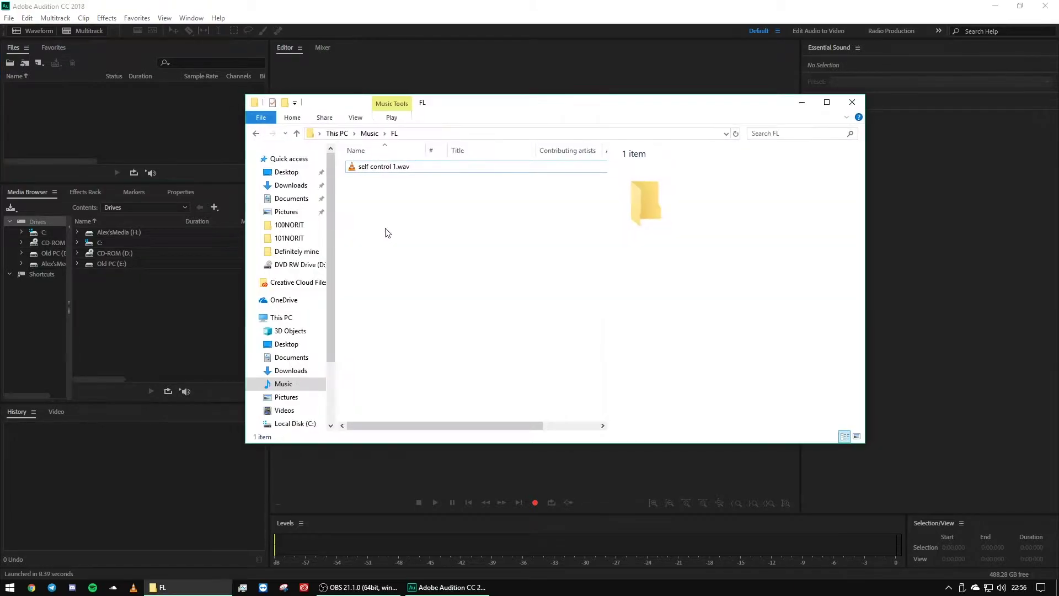
pyautogui.moveTo(449, 169); pyautogui.dragTo(432, 82)
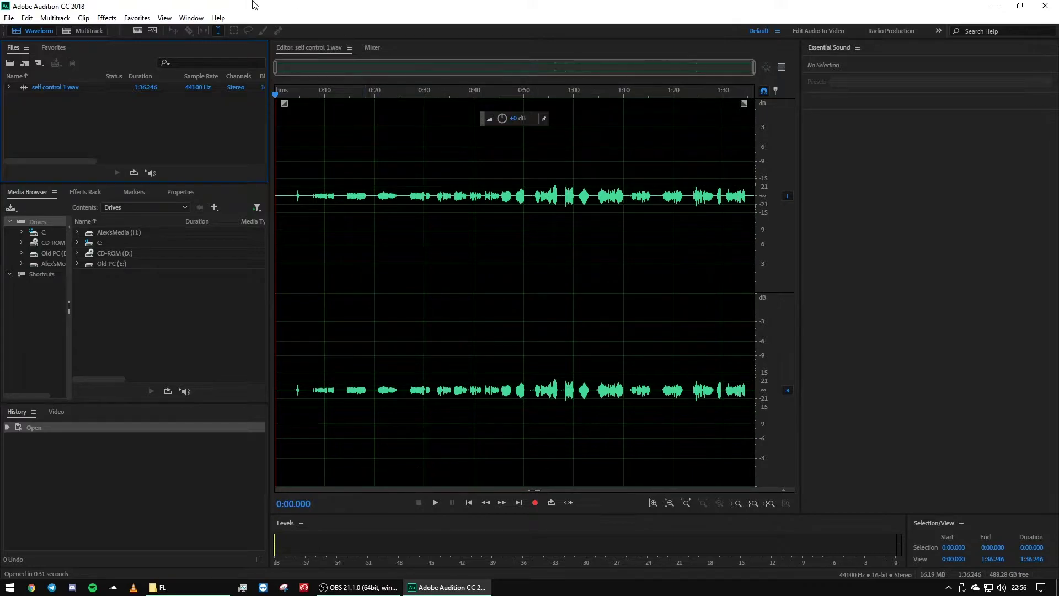
# Examine the waveform and play it from about 0:24.8 to check the quiet gap between phrases
pyautogui.scroll(2, 534, 90)
pyautogui.scroll(3, 534, 89)
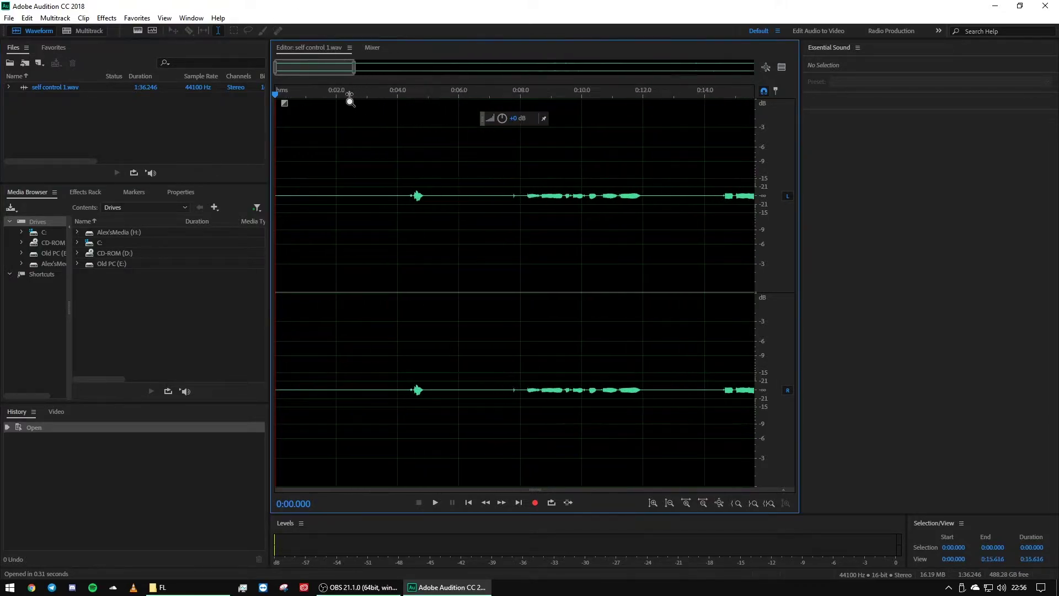
pyautogui.scroll(1, 350, 94)
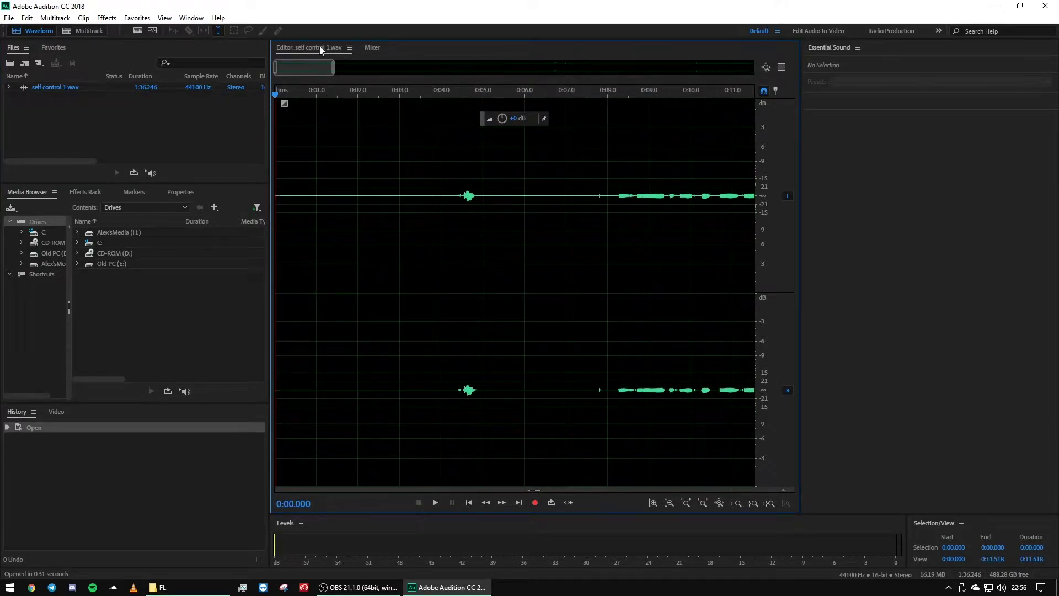
pyautogui.moveTo(330, 67); pyautogui.dragTo(856, 117)
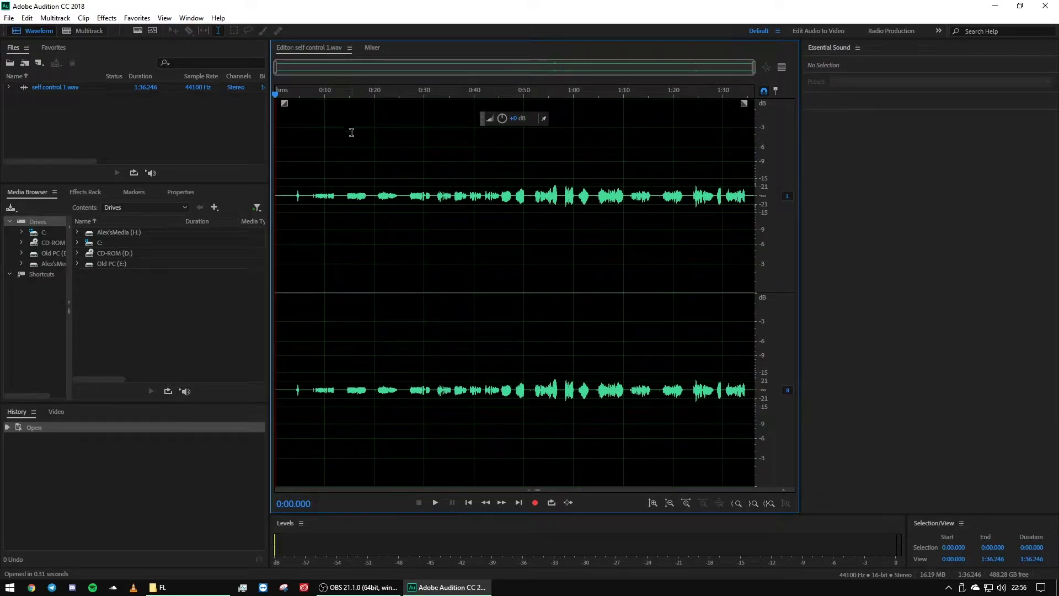
pyautogui.click(398, 126)
pyautogui.click(379, 135)
pyautogui.click(398, 139)
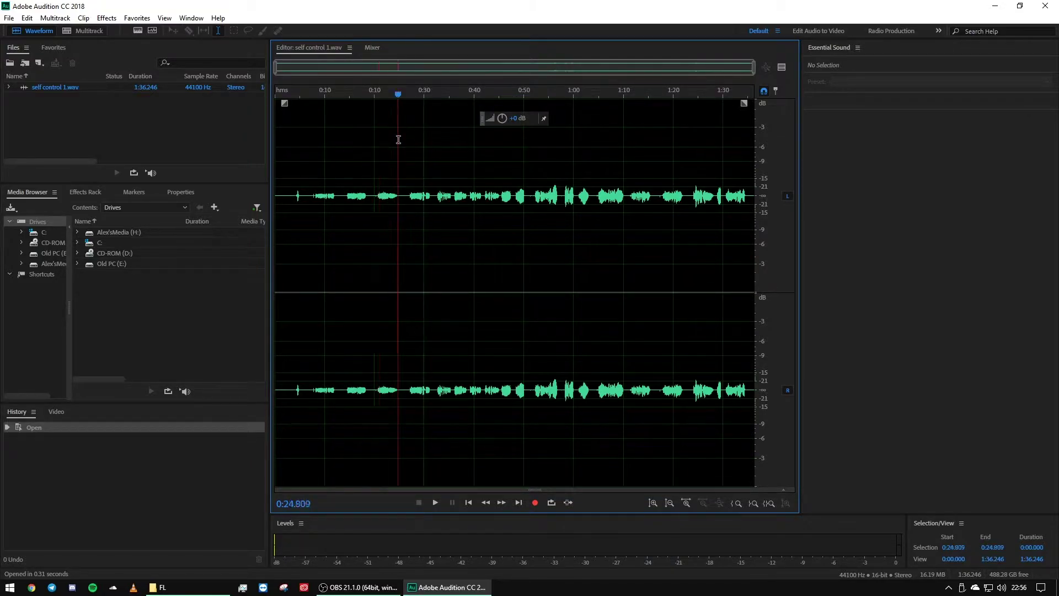
pyautogui.press('space')
pyautogui.scroll(5, 418, 169)
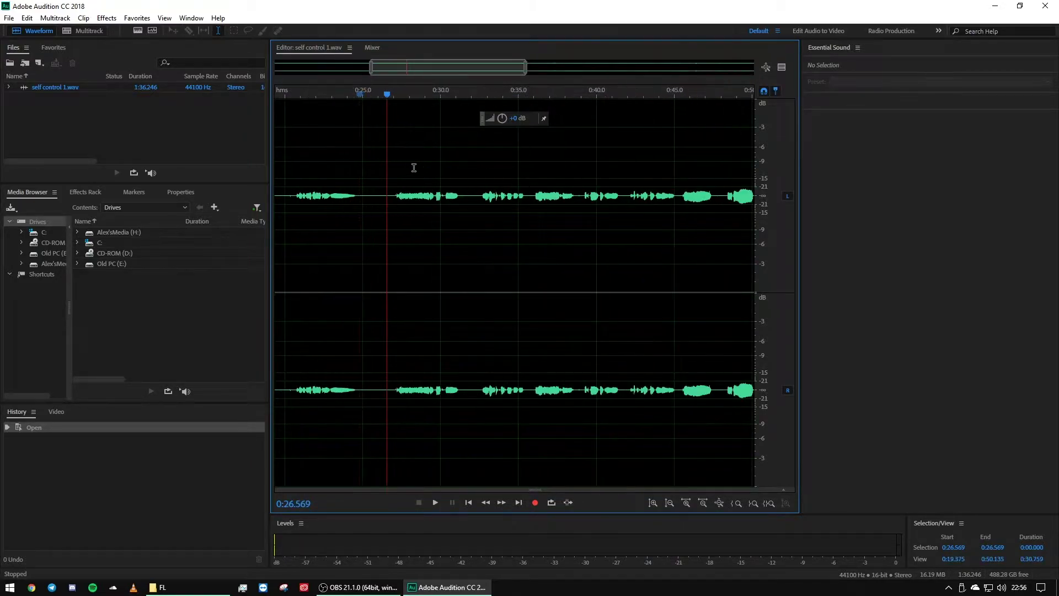
pyautogui.press('space')
# Select the silent gap from about 0:24.6 to 0:27.1 and capture it as the noise print
pyautogui.scroll(1, 365, 177)
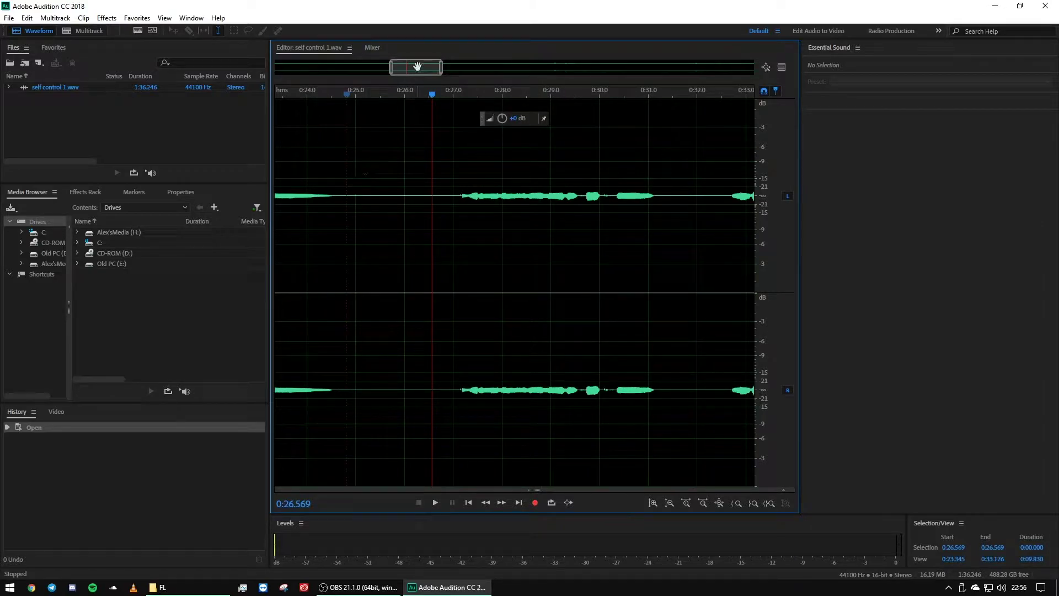
pyautogui.moveTo(417, 67); pyautogui.dragTo(409, 66)
pyautogui.moveTo(410, 209); pyautogui.dragTo(534, 233)
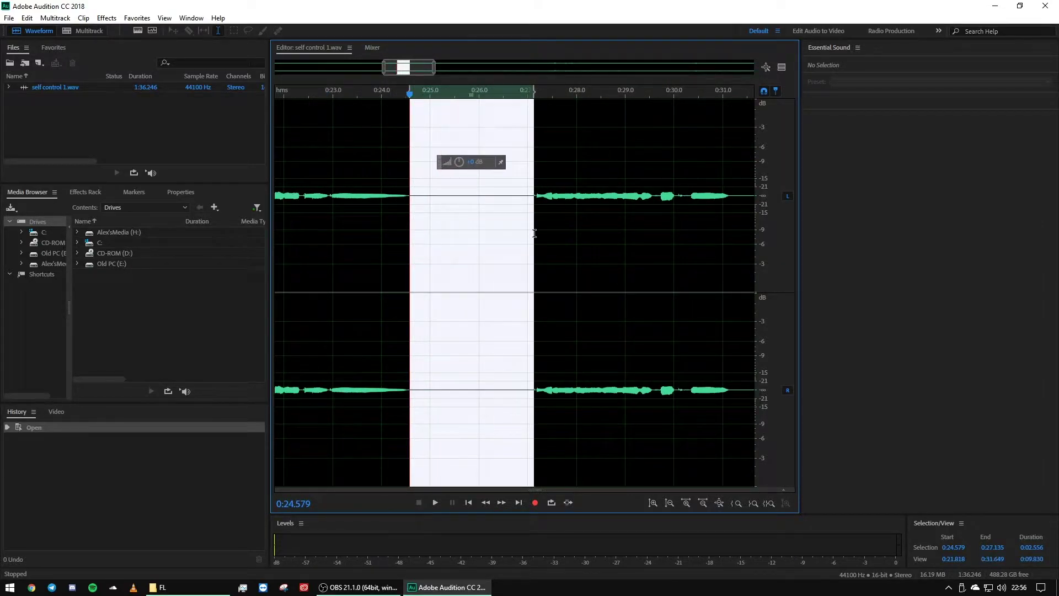
pyautogui.rightClick(503, 233)
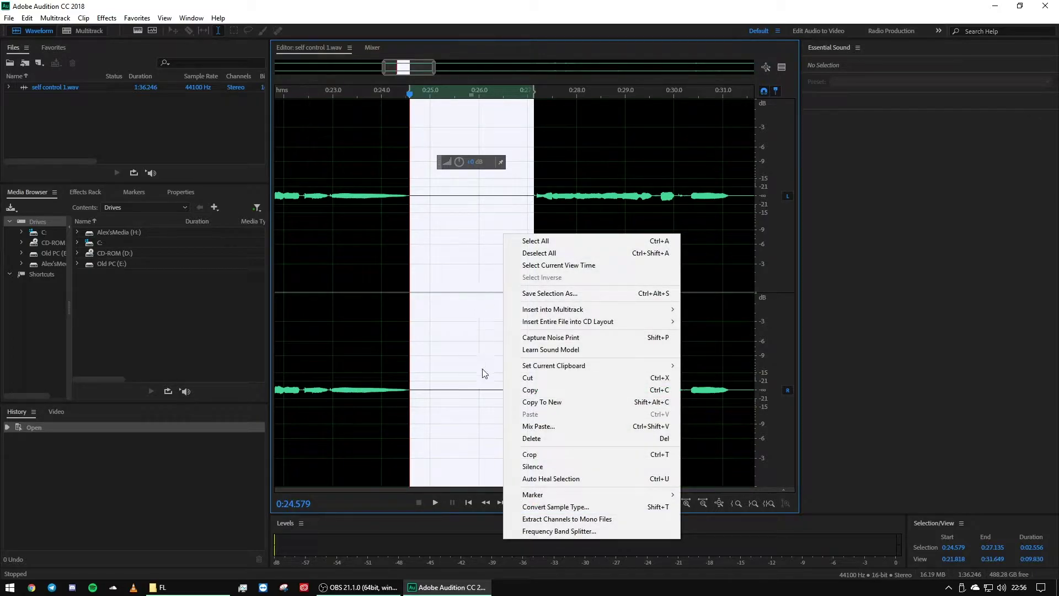
pyautogui.hotkey('shift', 'p')
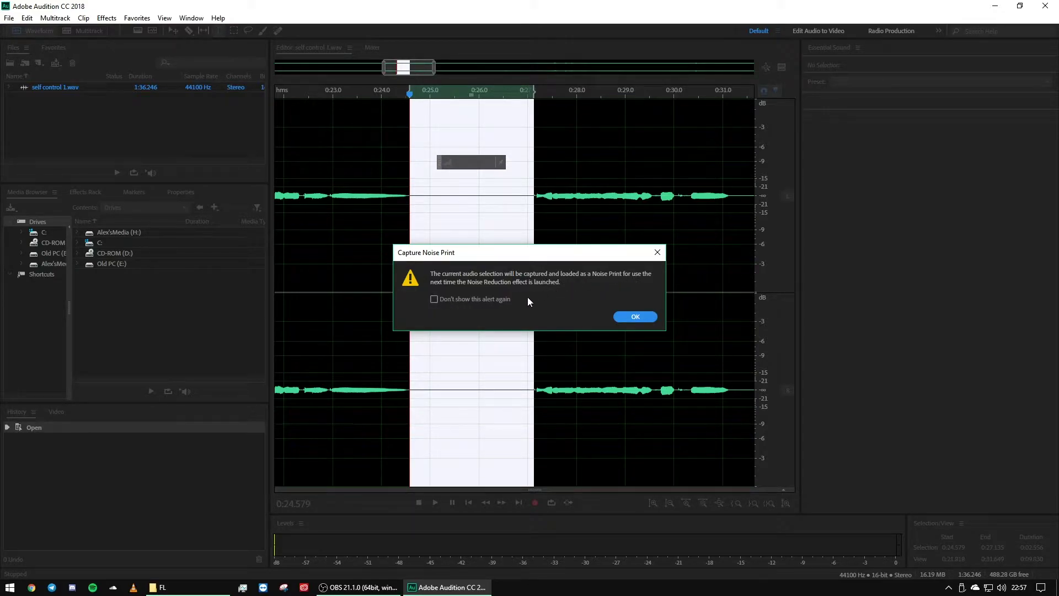
pyautogui.click(636, 316)
# Select the audio from about 0:21.8 to 0:31.6 and apply Noise Reduction with the default 50% and 16 dB settings
pyautogui.click(514, 250)
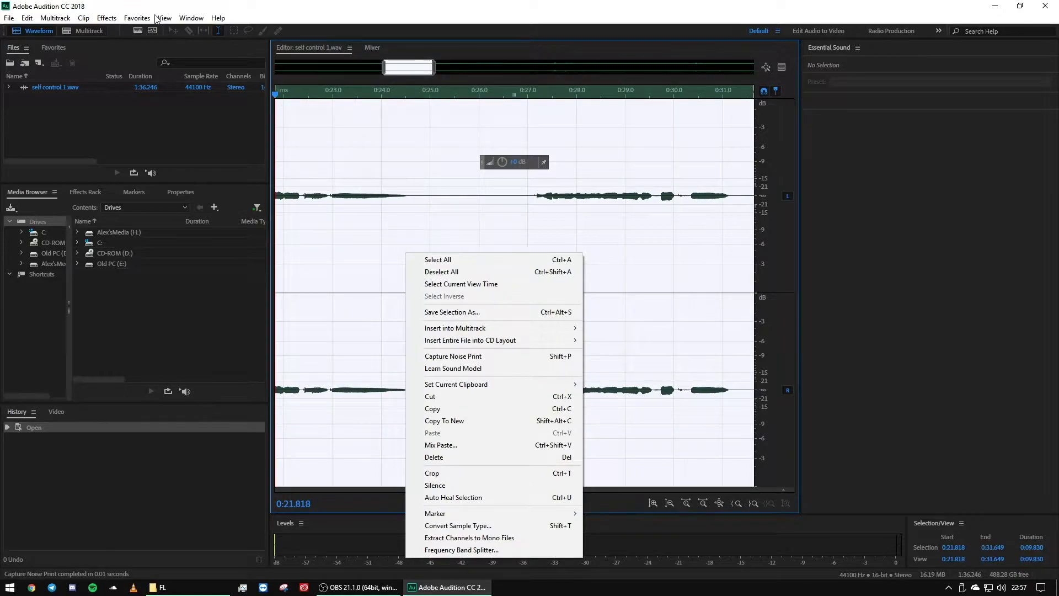
pyautogui.click(137, 18)
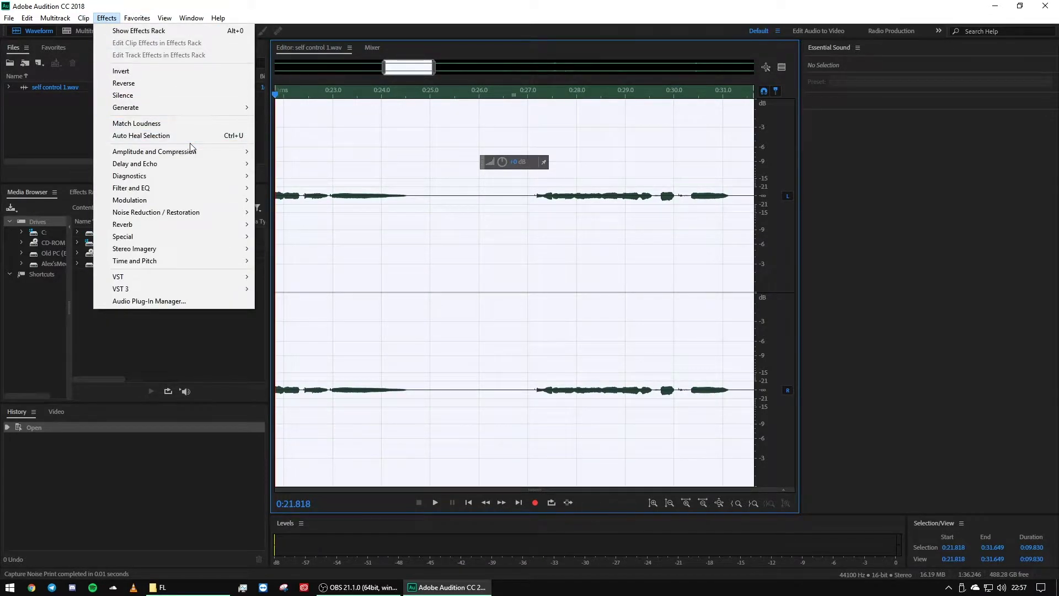
pyautogui.moveTo(194, 213)
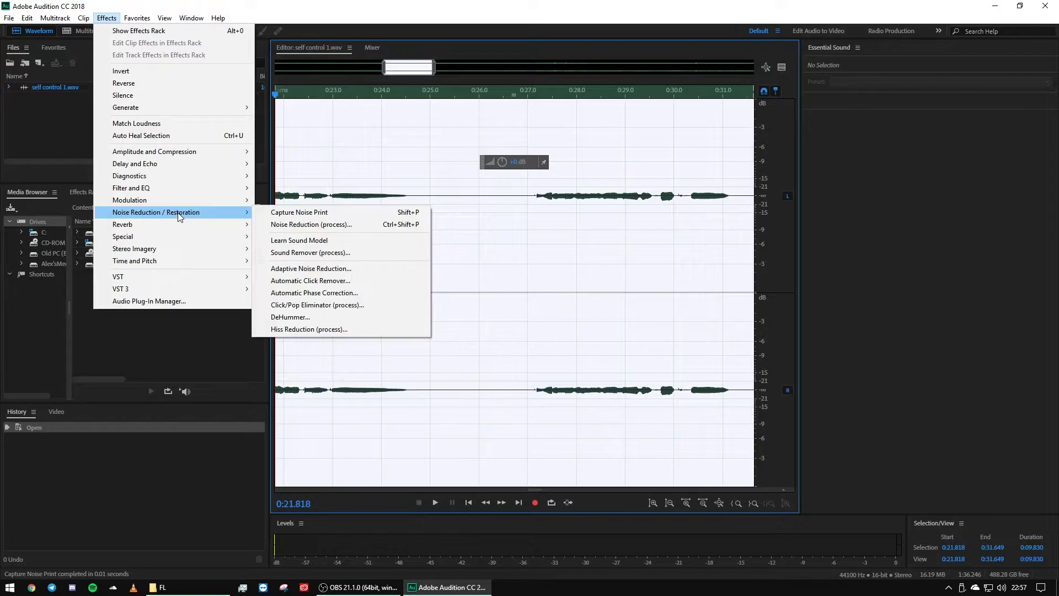
pyautogui.click(346, 225)
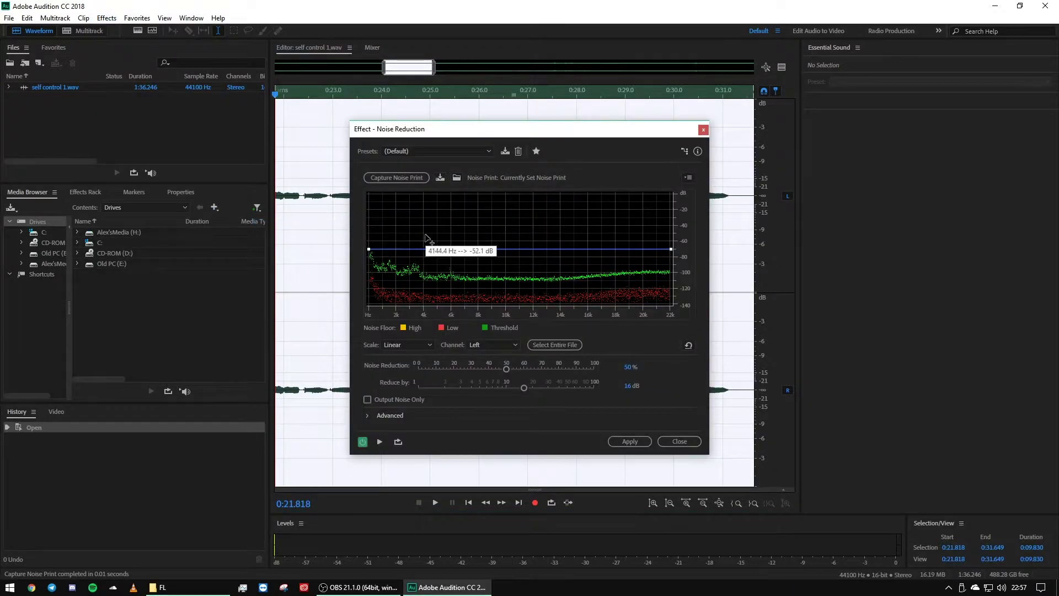
pyautogui.click(630, 441)
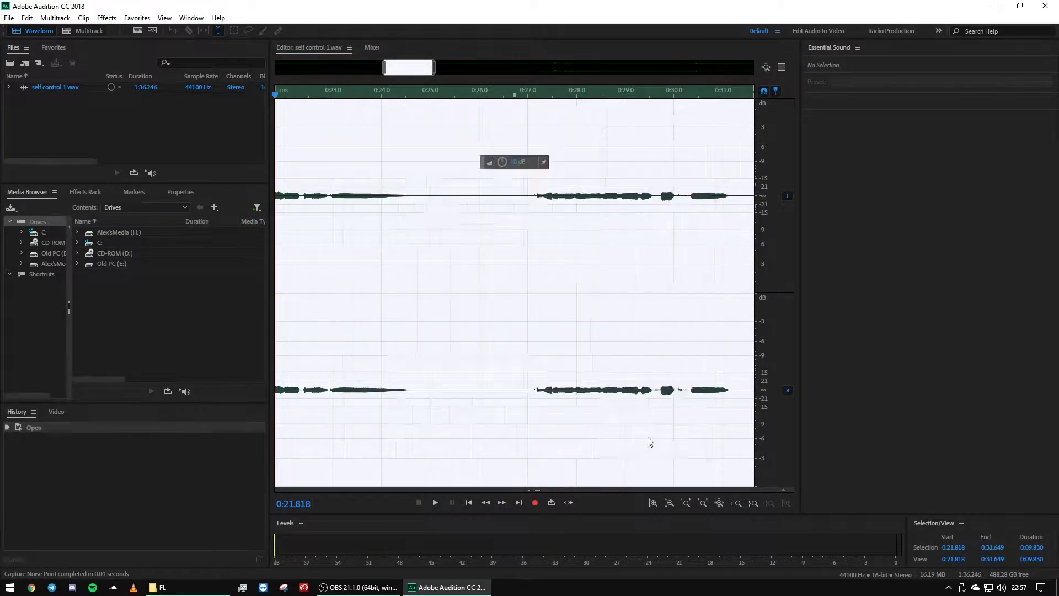
# Normalize the entire selected recording to -6 dB, treating all channels equally
pyautogui.click(340, 205)
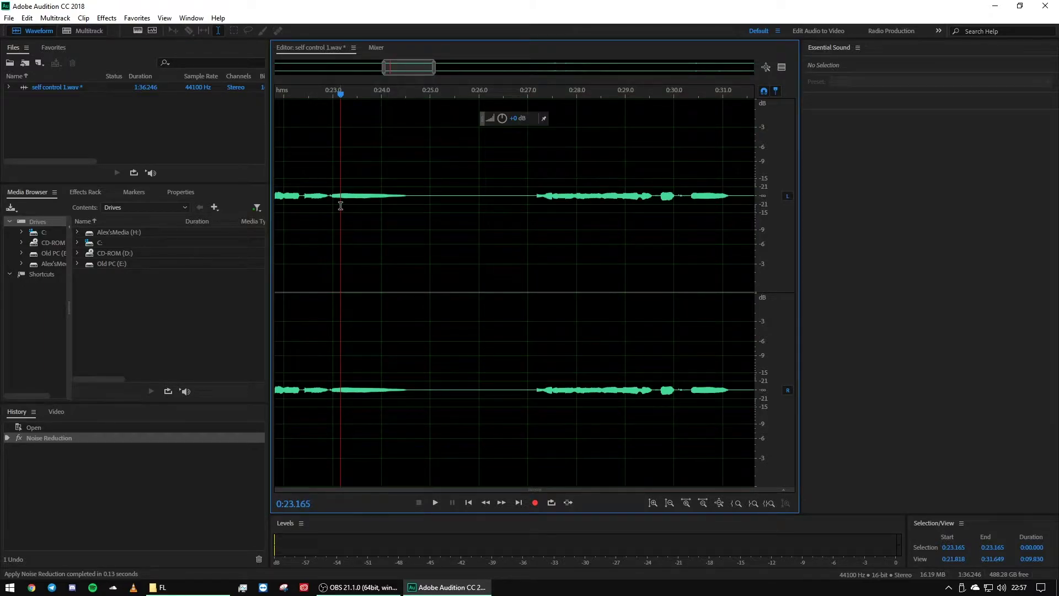
pyautogui.doubleClick(340, 205)
pyautogui.rightClick(341, 207)
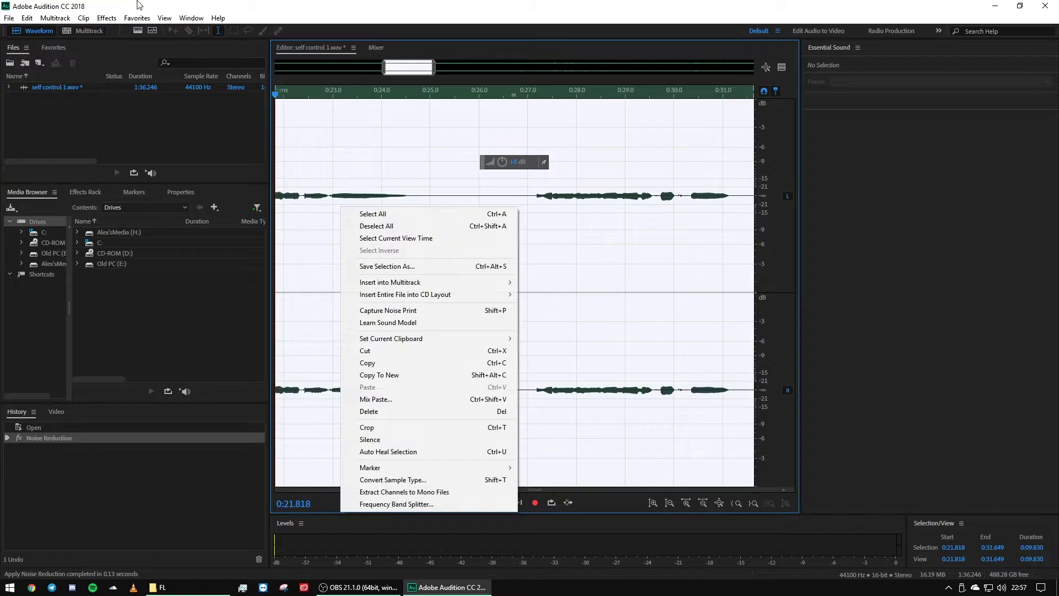
pyautogui.click(106, 19)
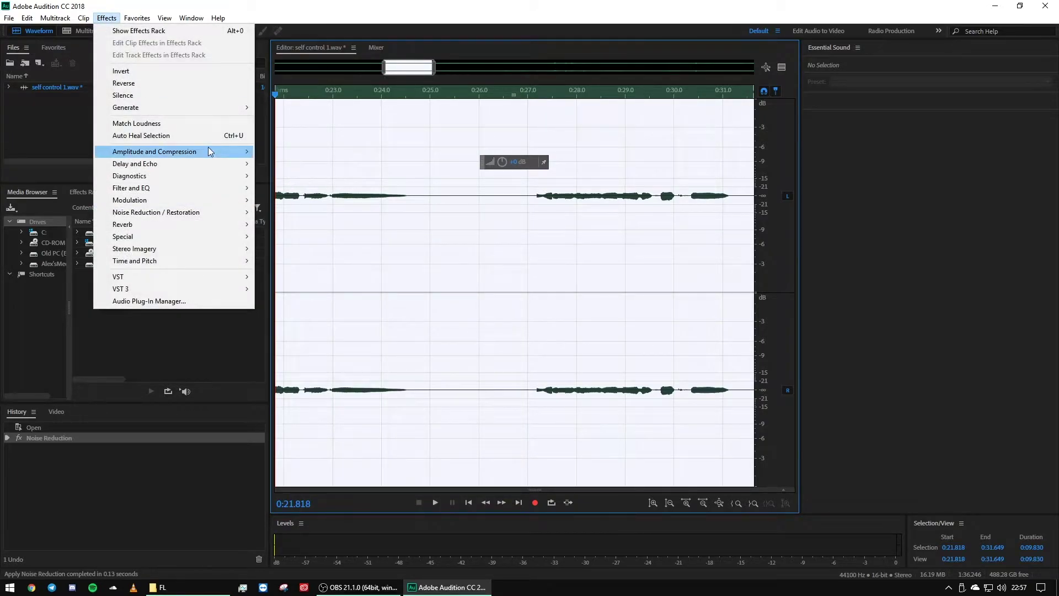
pyautogui.moveTo(208, 154)
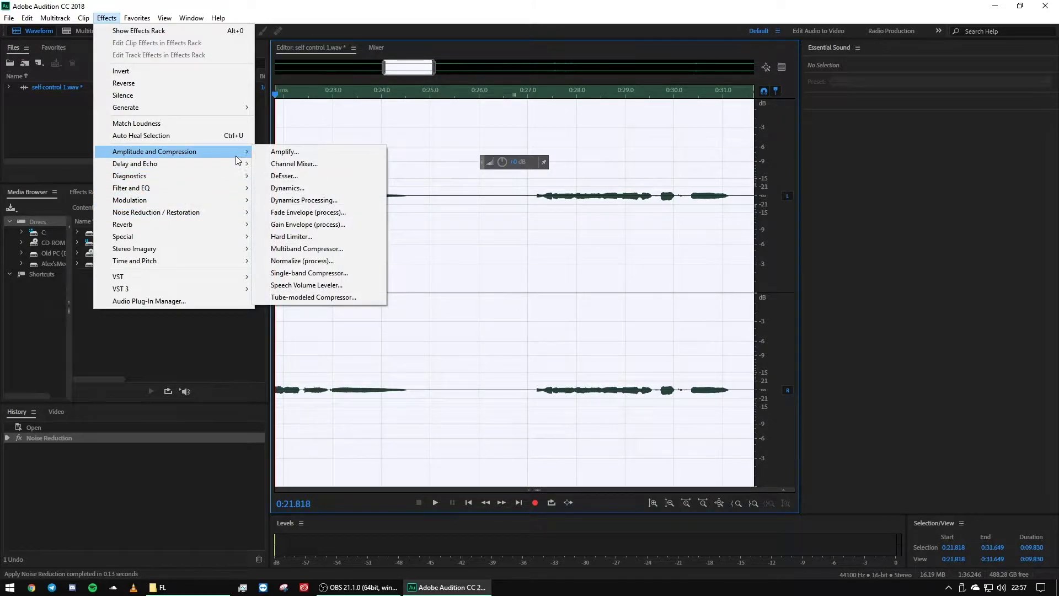
pyautogui.click(346, 263)
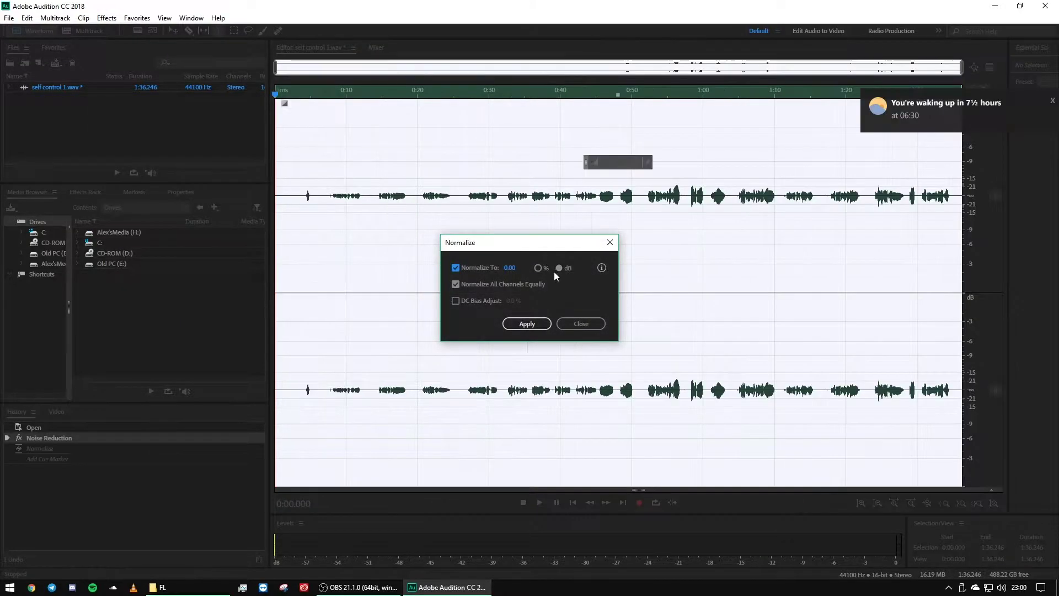
pyautogui.write('-5')
pyautogui.press('BackSpace')
pyautogui.write('6')
pyautogui.press('Return')
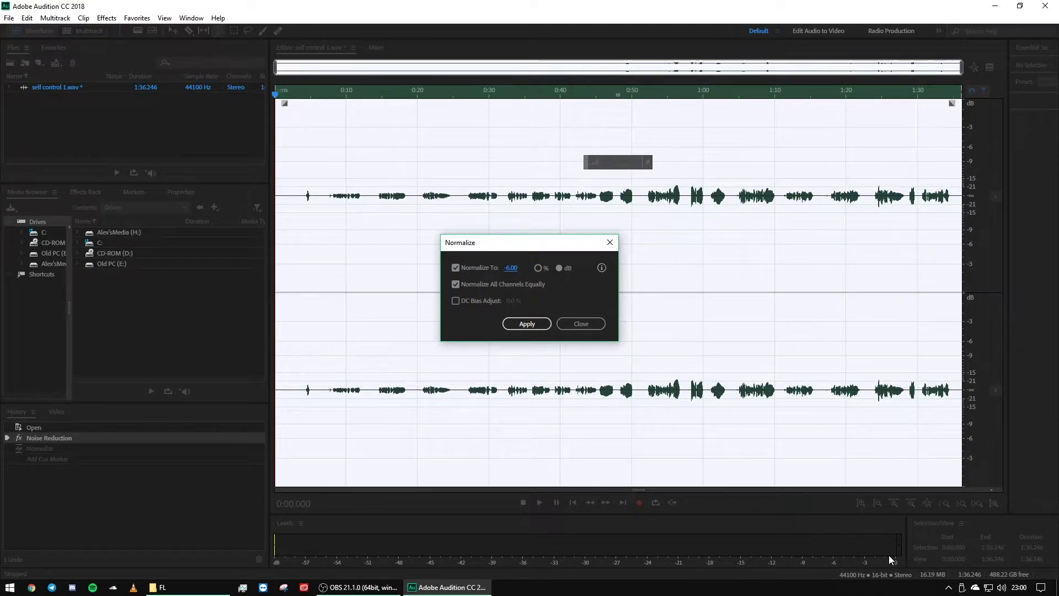
pyautogui.click(528, 322)
# Play back the normalized recording from about 0:56 to check how it sounds
pyautogui.click(612, 265)
pyautogui.click(674, 222)
pyautogui.press('space')
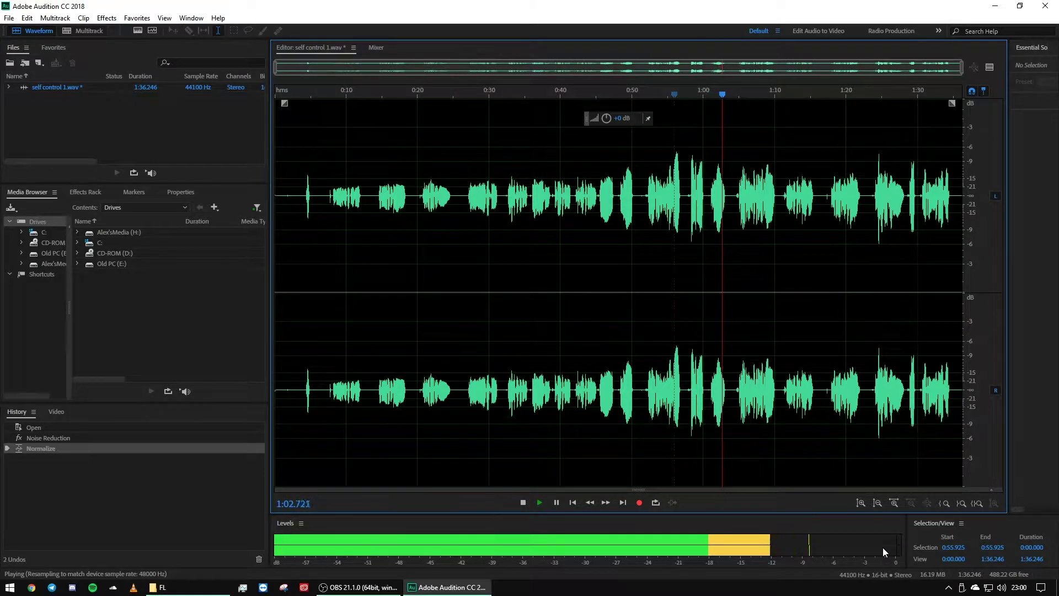
pyautogui.press('space')
# Export the processed audio as a 16-bit Wave PCM file to the Documents folder and close Audition without saving the original
pyautogui.click(9, 17)
pyautogui.moveTo(109, 227)
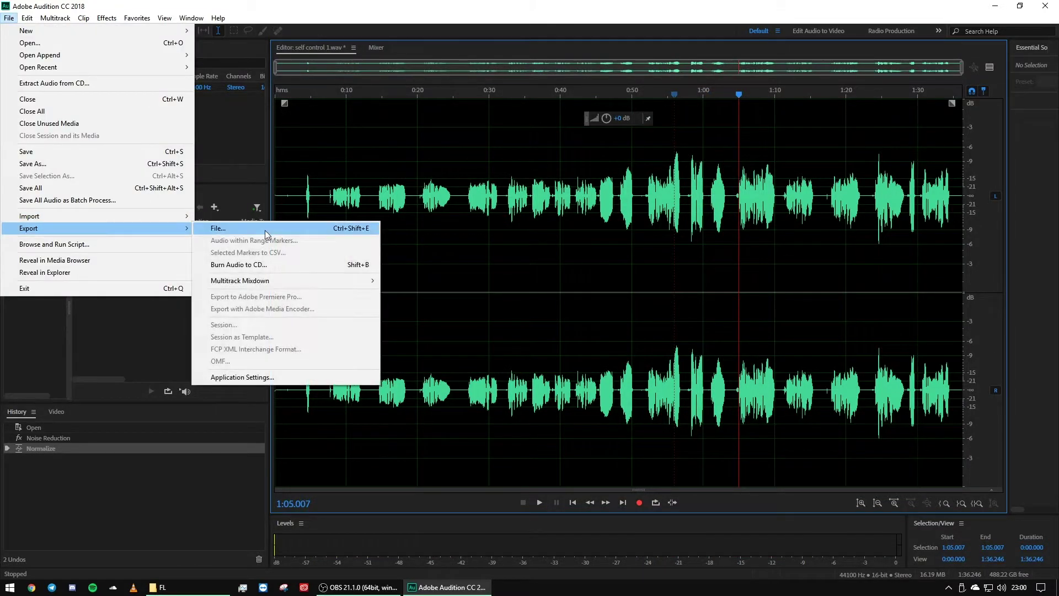
pyautogui.click(264, 230)
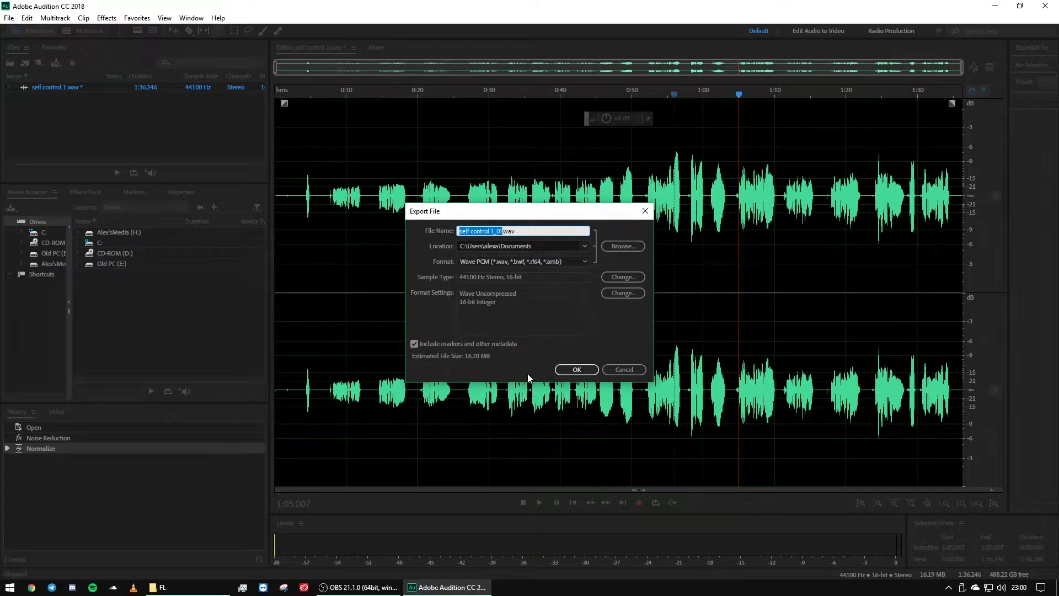
pyautogui.click(576, 369)
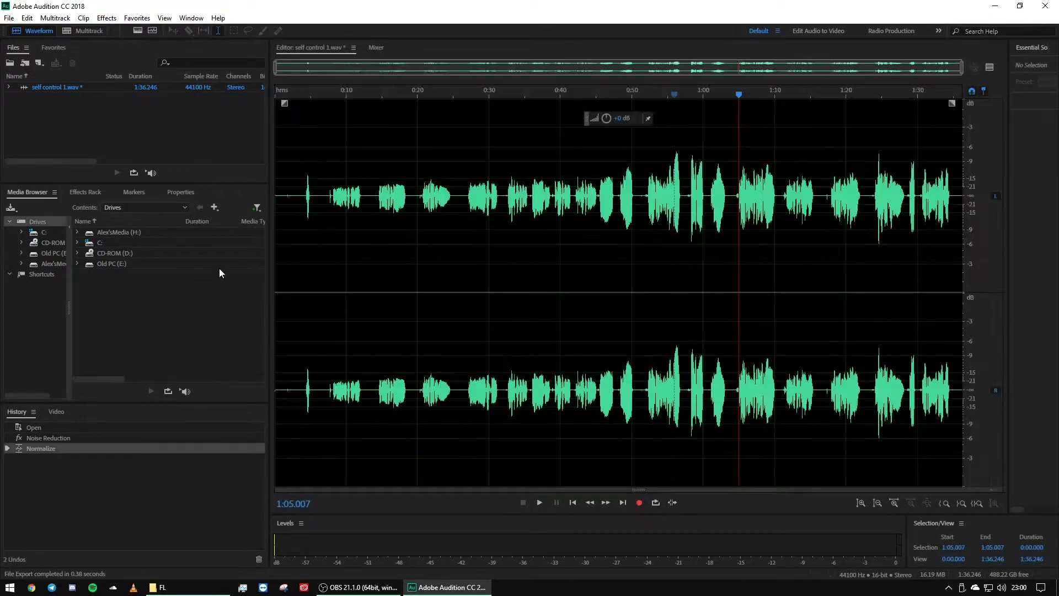
pyautogui.click(1045, 5)
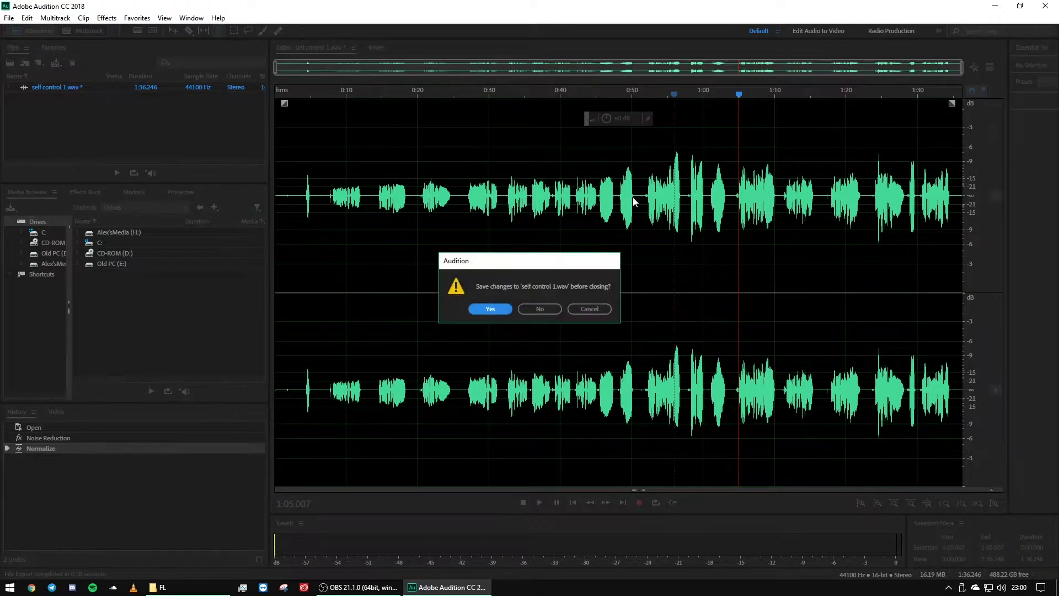
pyautogui.click(540, 308)
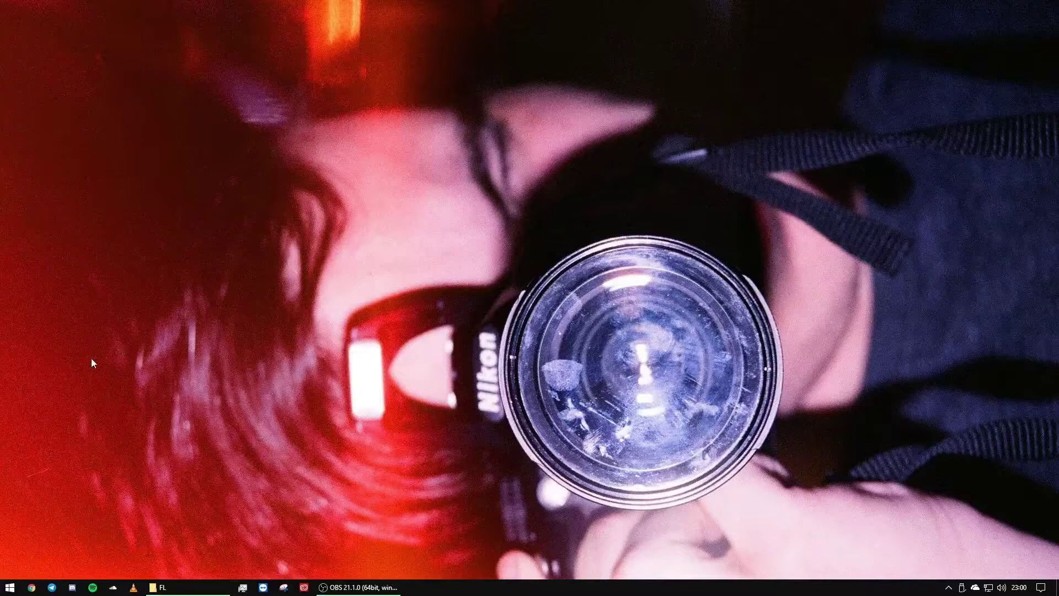
# Search the Windows apps for fl and launch FL Studio 11
pyautogui.click(9, 587)
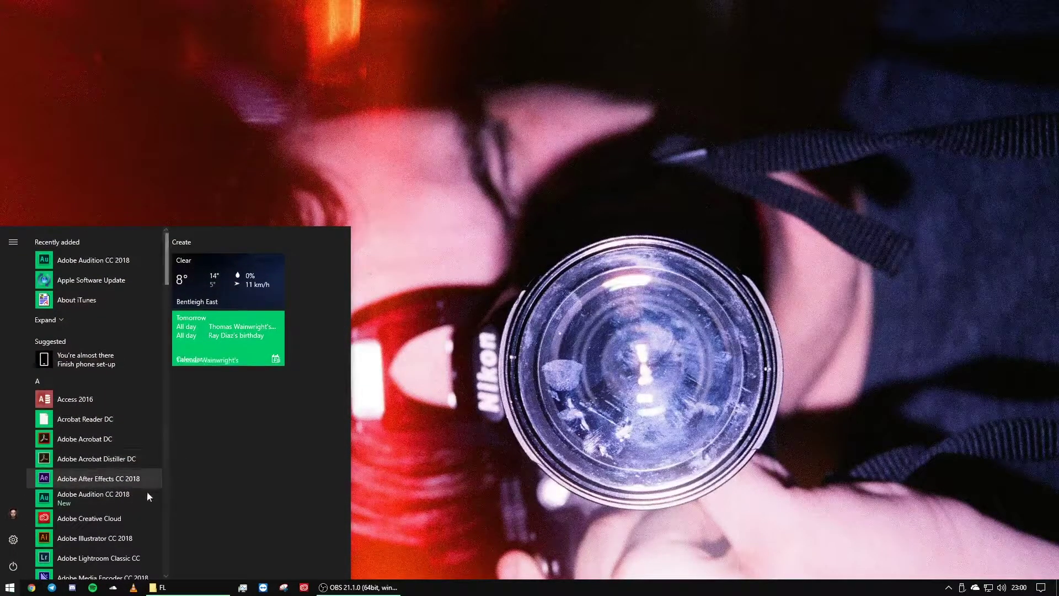
pyautogui.scroll(-8, 131, 498)
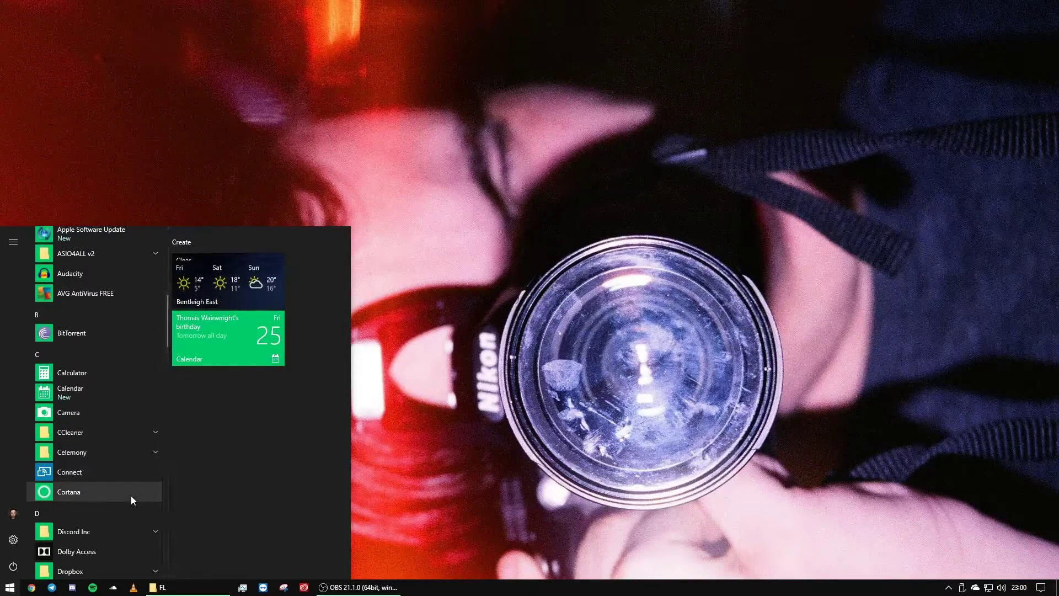
pyautogui.write('fl')
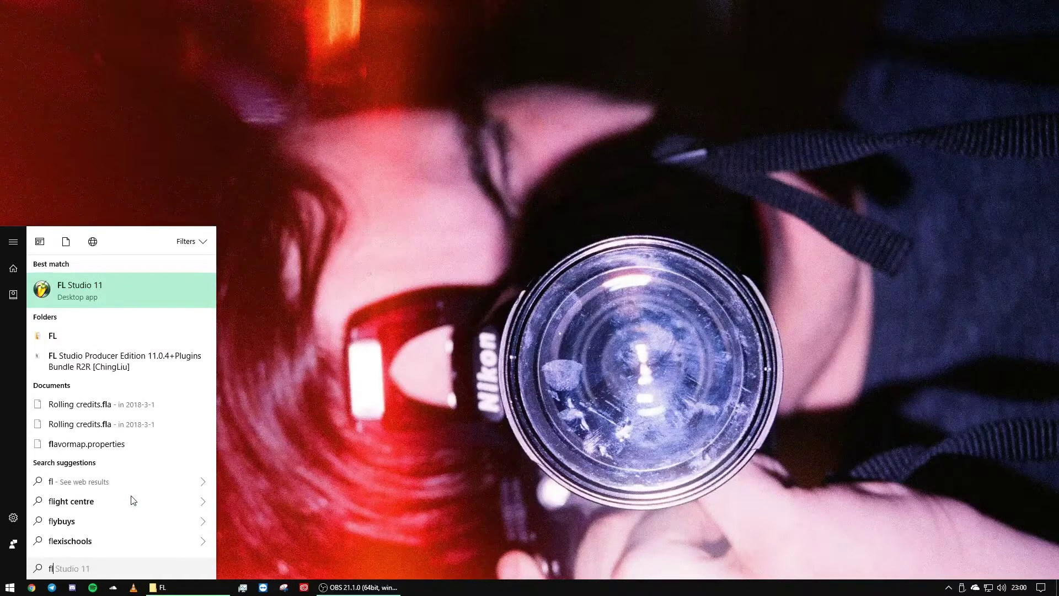
pyautogui.click(117, 303)
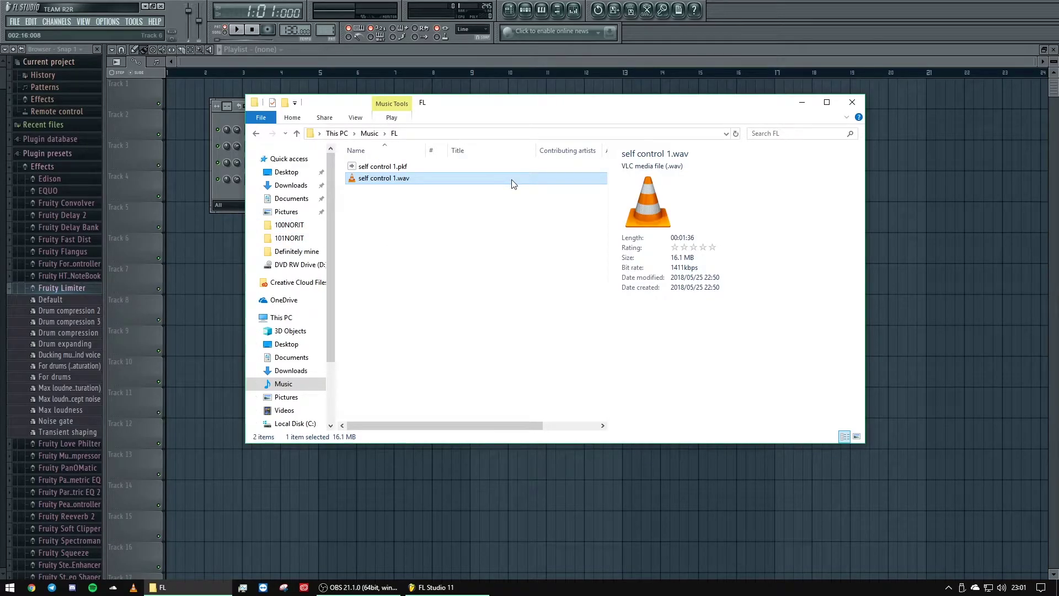
# In File Explorer, move self control 1_01.wav and self control 1_01.pkf from Documents into the FL folder inside Music
pyautogui.click(467, 217)
pyautogui.click(735, 133)
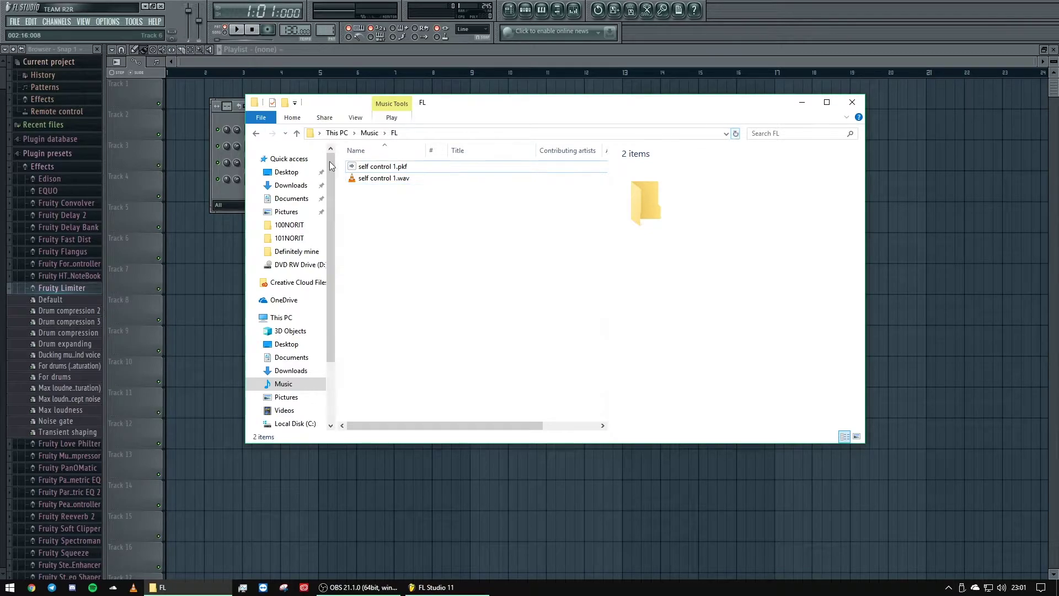
pyautogui.click(378, 166)
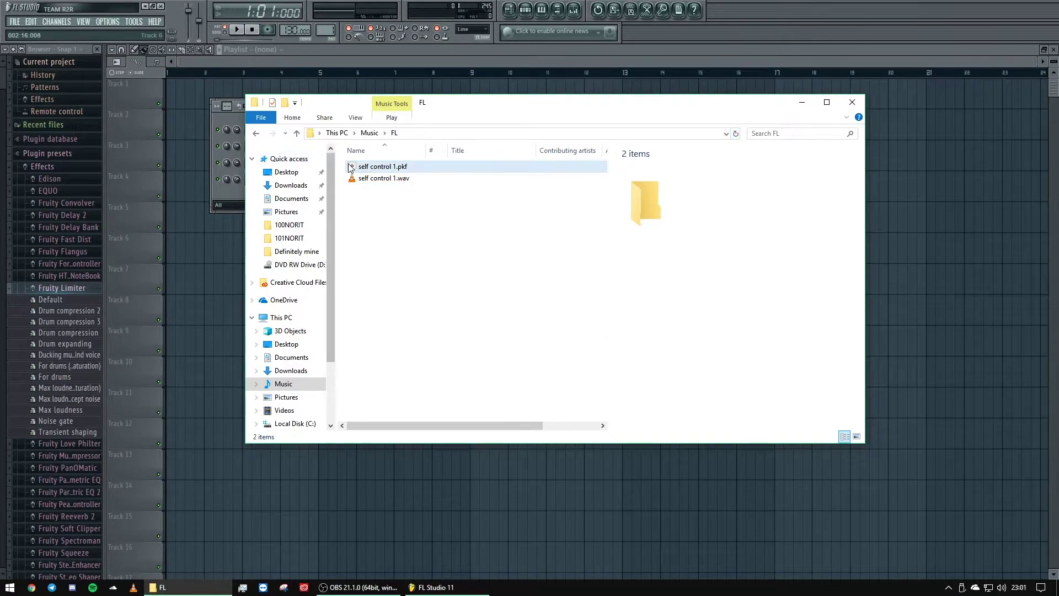
pyautogui.click(399, 180)
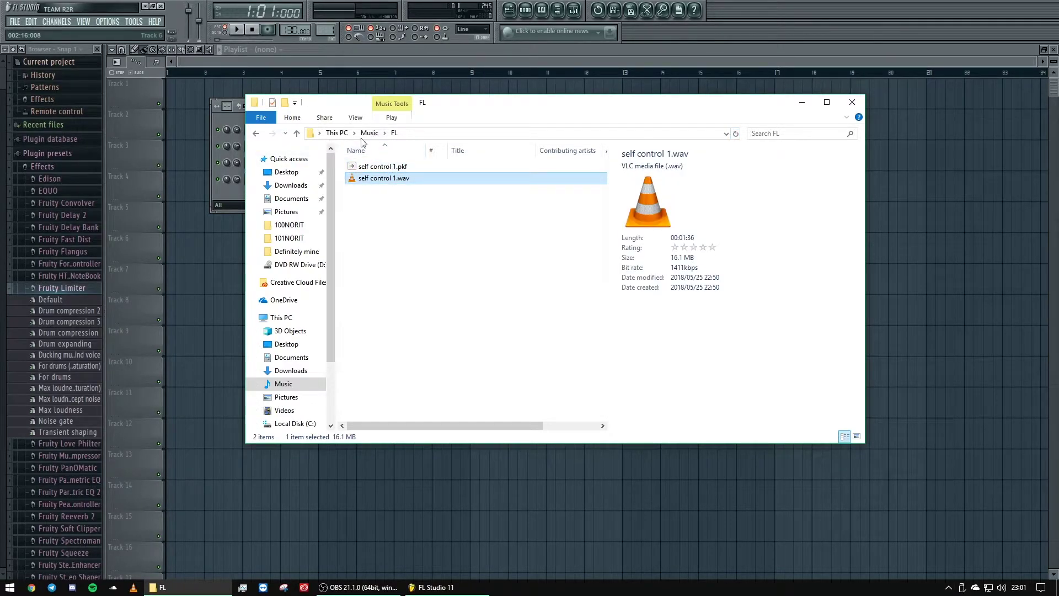
pyautogui.click(293, 357)
pyautogui.scroll(-4, 405, 220)
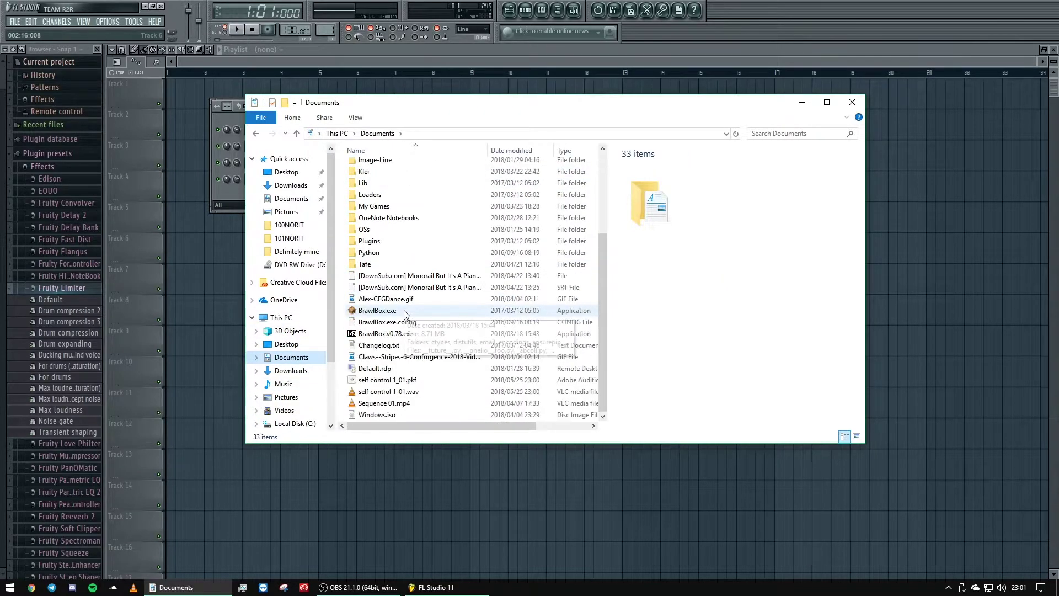
pyautogui.click(397, 380)
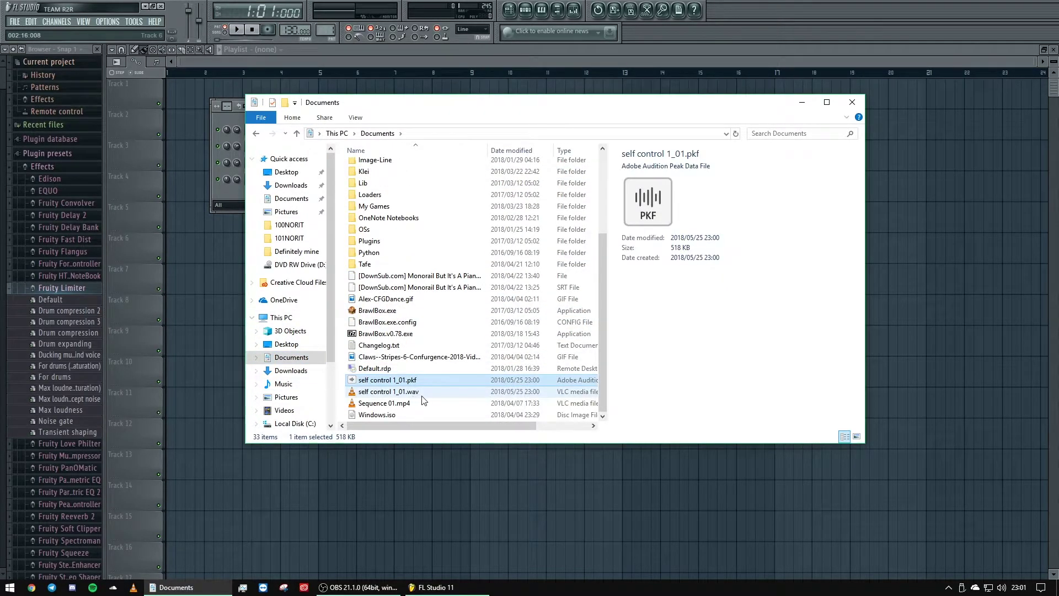
pyautogui.click(435, 388)
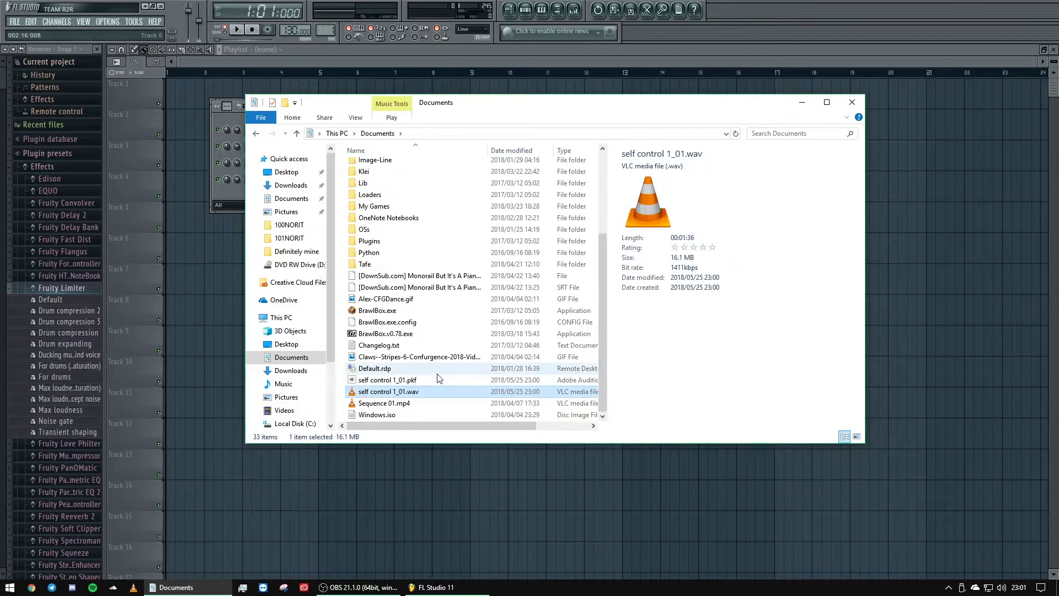
pyautogui.keyDown('ctrl'); pyautogui.click(433, 381); pyautogui.keyUp('ctrl')
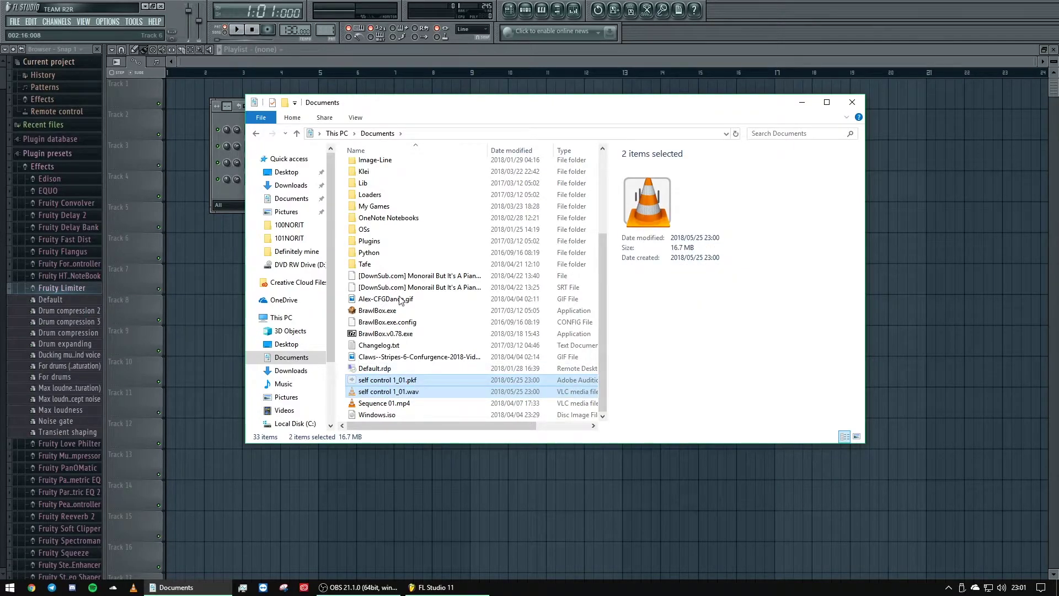
pyautogui.click(256, 133)
pyautogui.hotkey('ctrl', 'v')
pyautogui.click(463, 247)
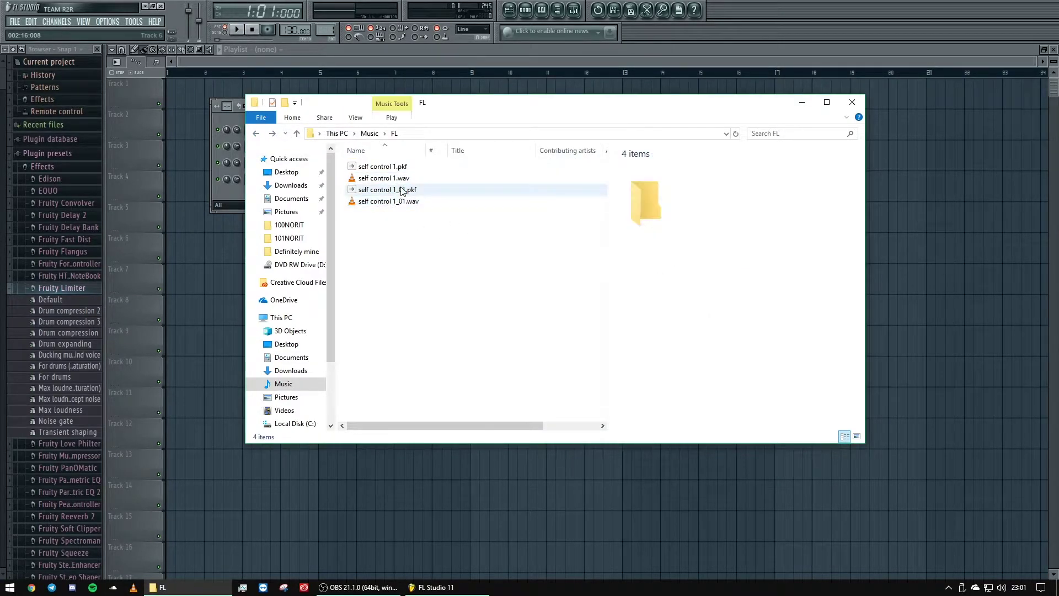
# Place self control 1_01.wav from the FL folder on Track 1 of the FL Studio playlist, starting at bar 1
pyautogui.click(411, 202)
pyautogui.moveTo(454, 206); pyautogui.dragTo(180, 118)
pyautogui.moveTo(243, 124); pyautogui.dragTo(222, 70)
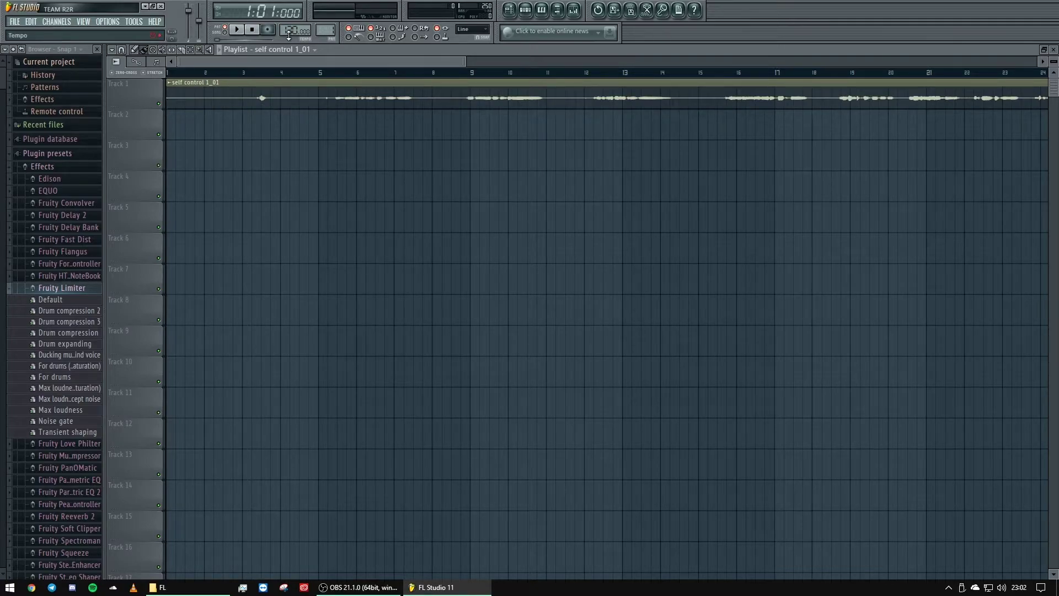
# Switch to Chrome and search Google for self control dallask bpm
pyautogui.click(32, 587)
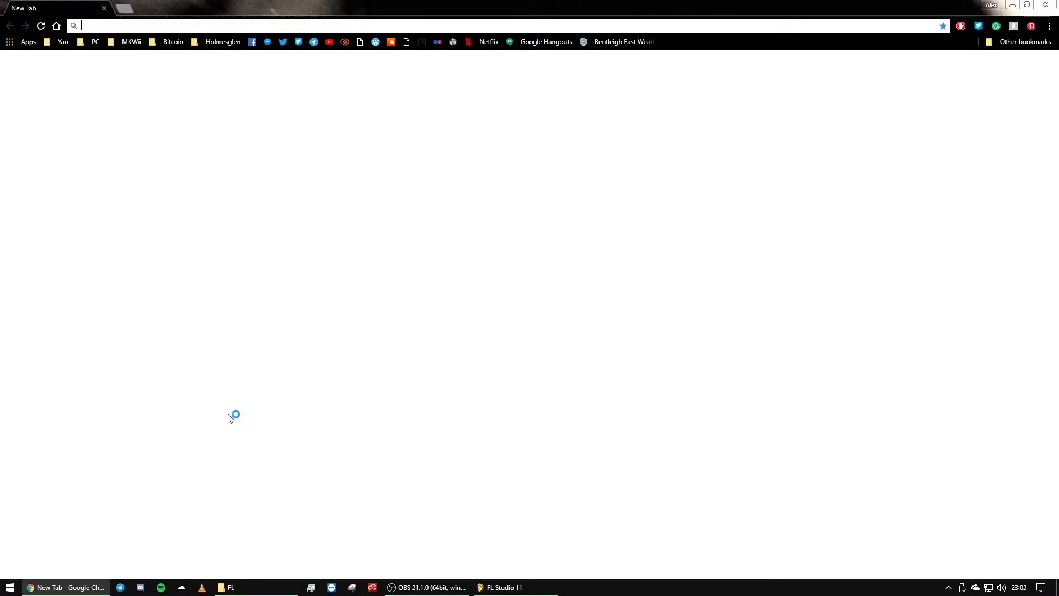
pyautogui.write('SE')
pyautogui.press('BackSpace')
pyautogui.press('BackSpace')
pyautogui.write('self control')
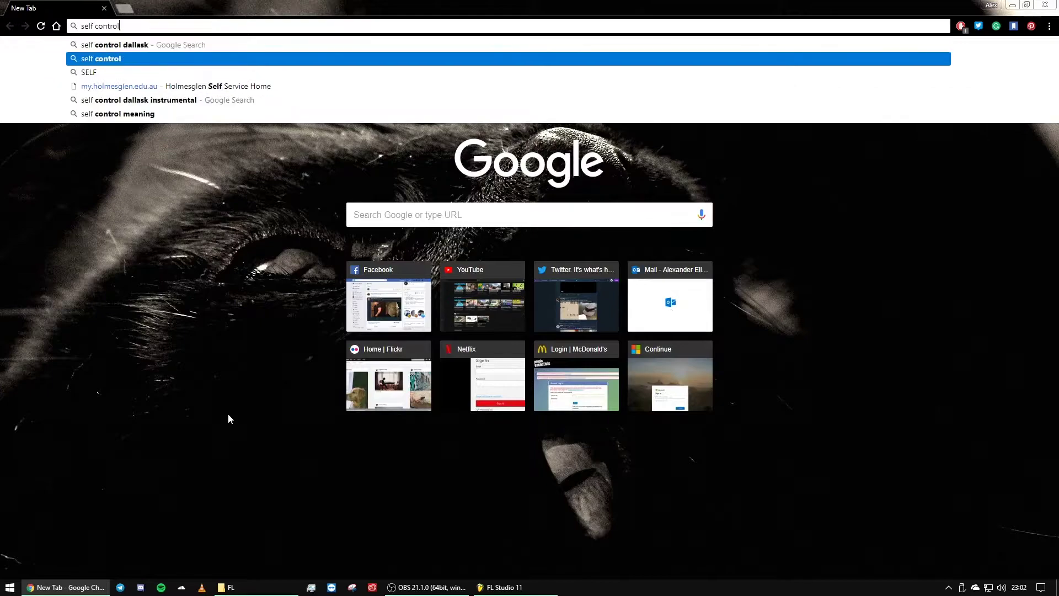
pyautogui.write(' dallask bpm')
pyautogui.press('Return')
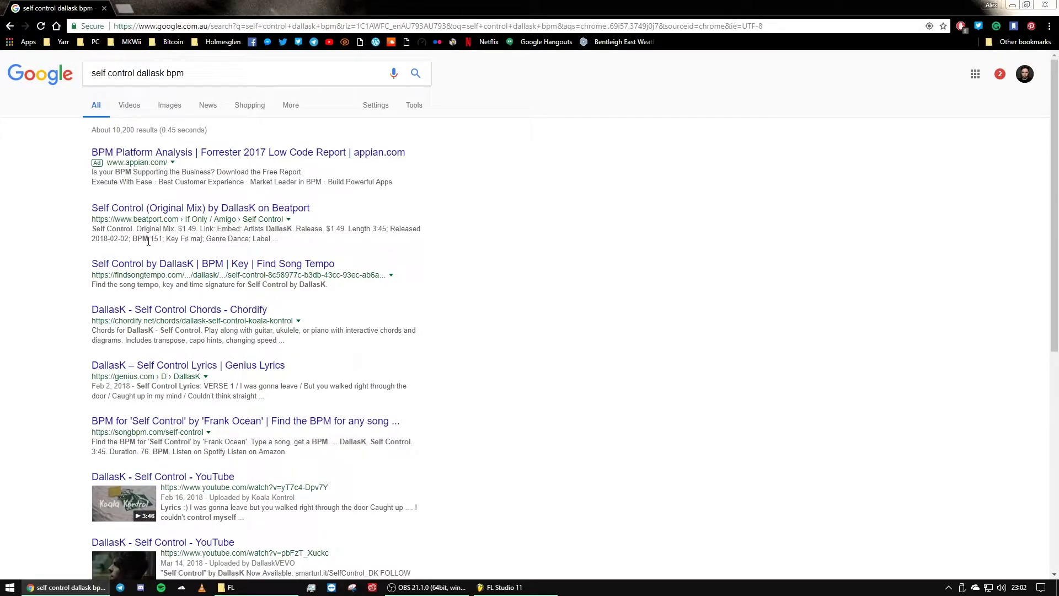
# Back in FL Studio, set the project tempo to 151 BPM and play the vocal from about bar 5 against the metronome
pyautogui.hotkey('alt', 'Tab')
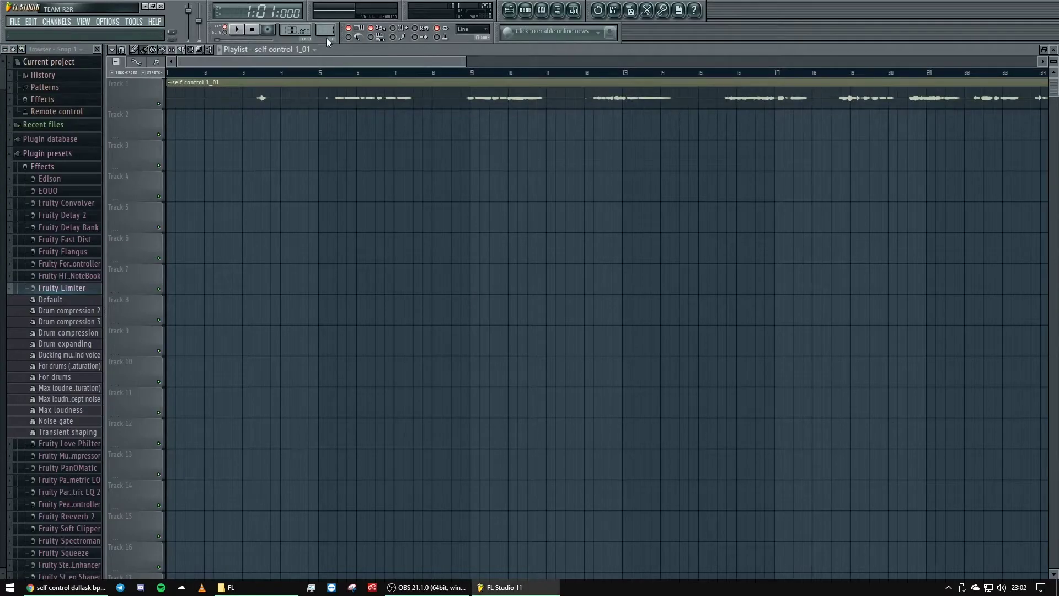
pyautogui.moveTo(283, 32); pyautogui.dragTo(283, 13)
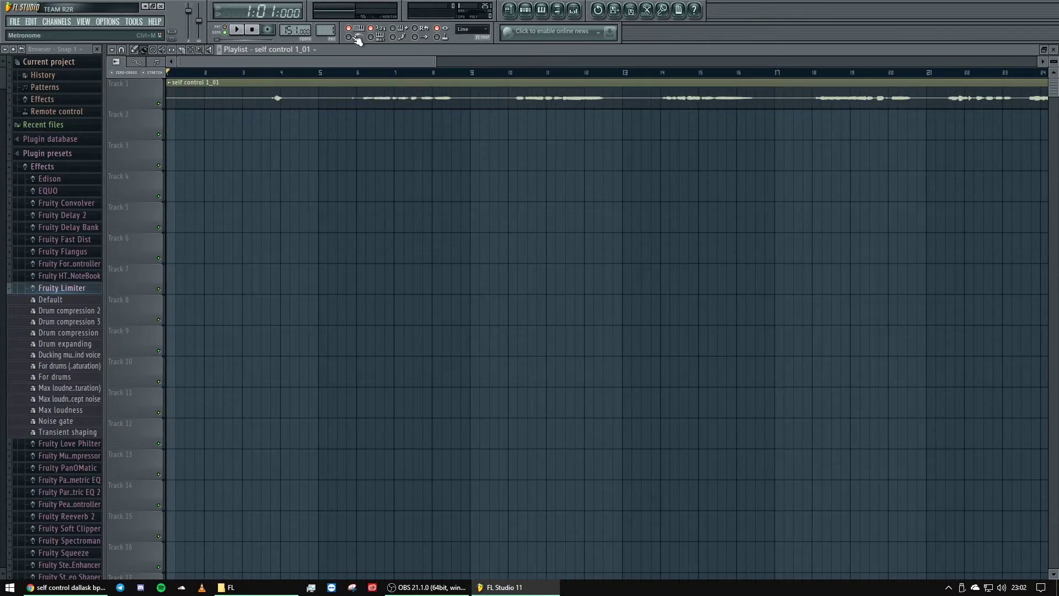
pyautogui.press('space')
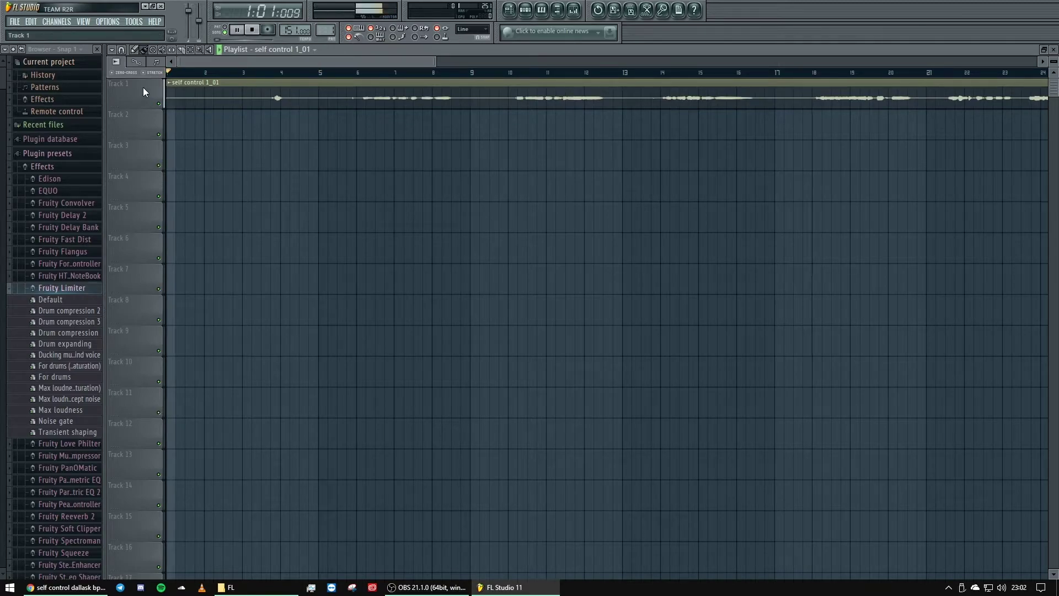
pyautogui.click(314, 72)
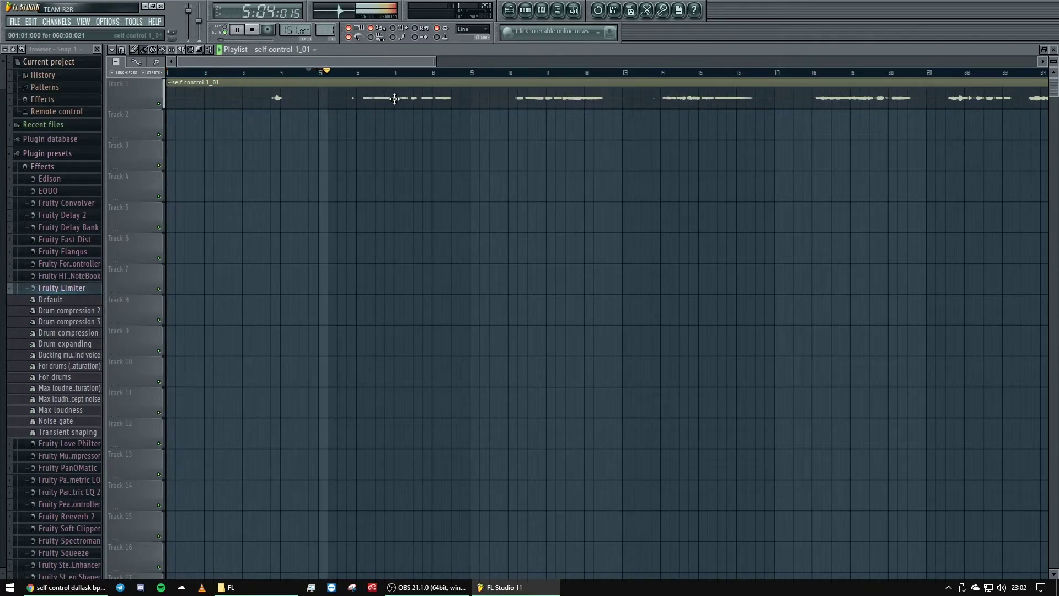
# Nudge the vocal clip on Track 1 slightly later and replay it from just before bar 5
pyautogui.press('space')
pyautogui.moveTo(286, 91); pyautogui.dragTo(295, 91)
pyautogui.press('space')
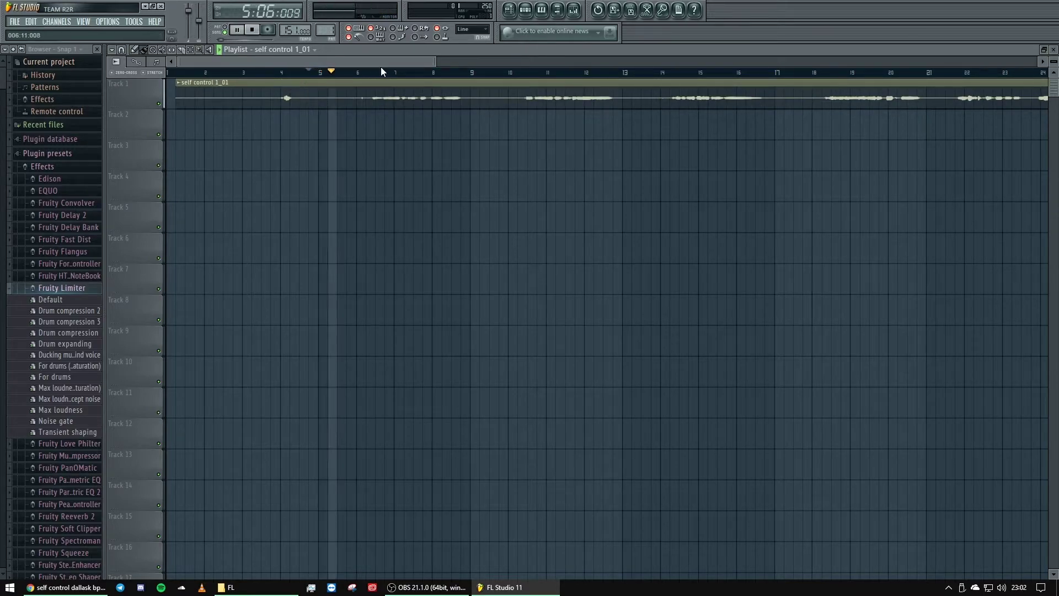
pyautogui.scroll(1, 380, 62)
pyautogui.press('space')
pyautogui.scroll(1, 379, 62)
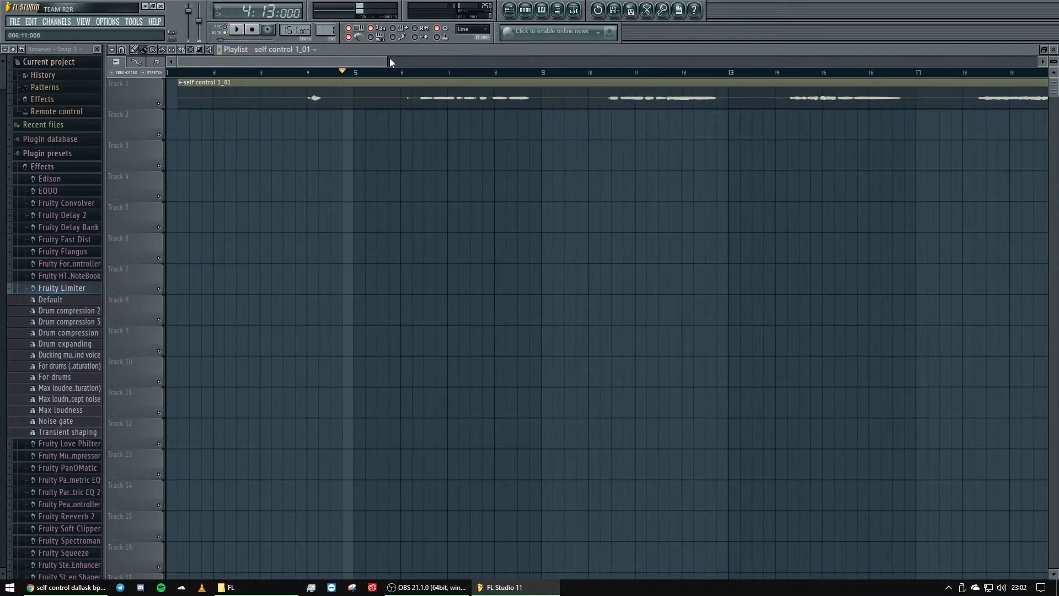
# Shift the vocal clip slightly earlier so the phrase near bar 6 begins right on the bar line
pyautogui.moveTo(425, 98); pyautogui.dragTo(414, 98)
pyautogui.scroll(3, 432, 68)
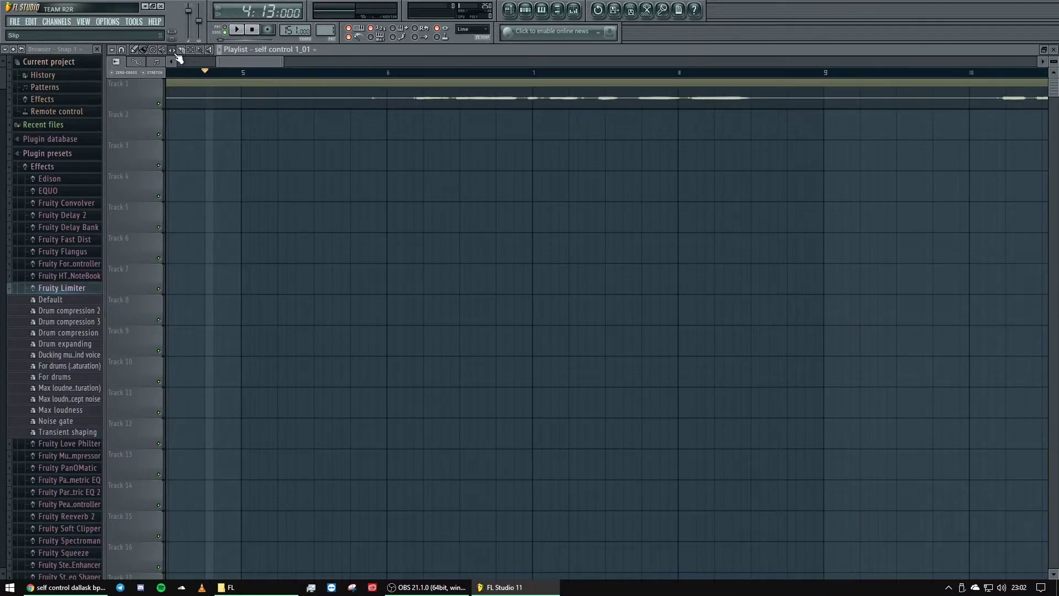
pyautogui.moveTo(468, 91); pyautogui.dragTo(441, 92)
# Play the realigned vocal from just before bar 5 to about bar 12 to check its timing
pyautogui.press('space')
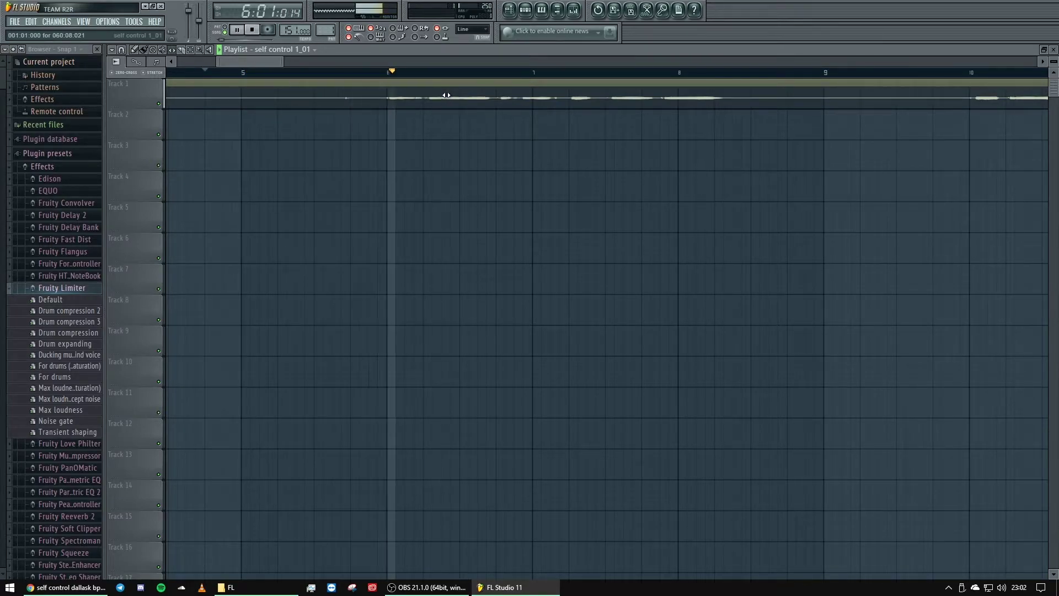
pyautogui.scroll(-6, 350, 67)
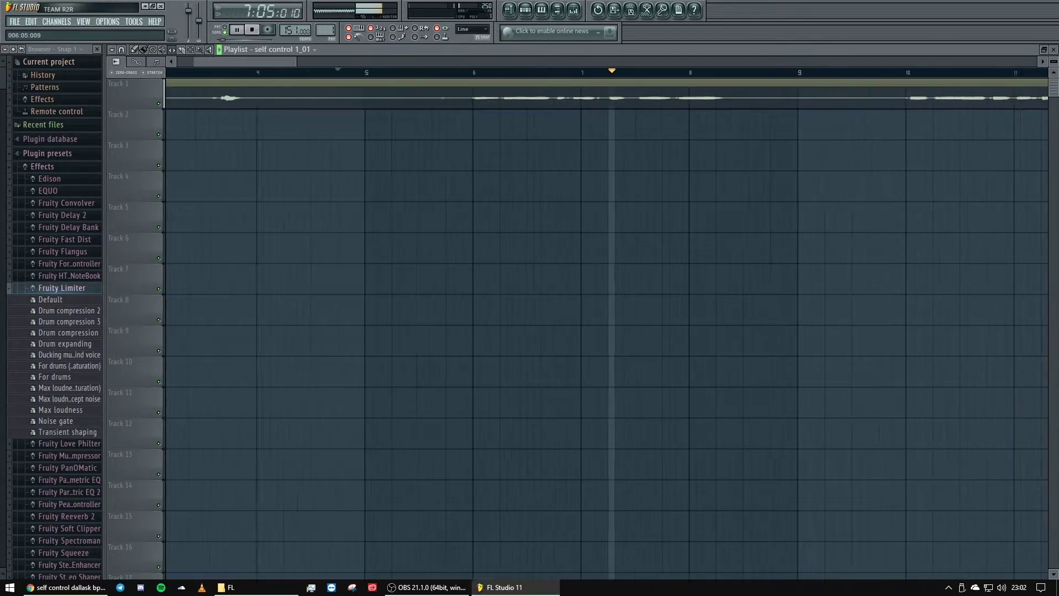
pyautogui.scroll(-2, 350, 62)
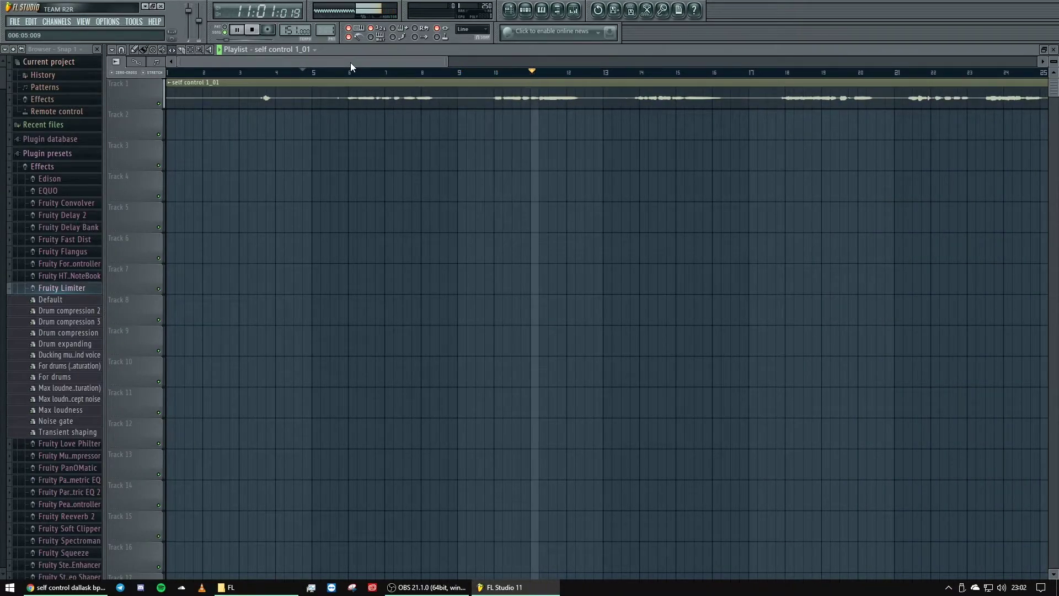
pyautogui.scroll(-3, 350, 62)
pyautogui.scroll(-4, 349, 62)
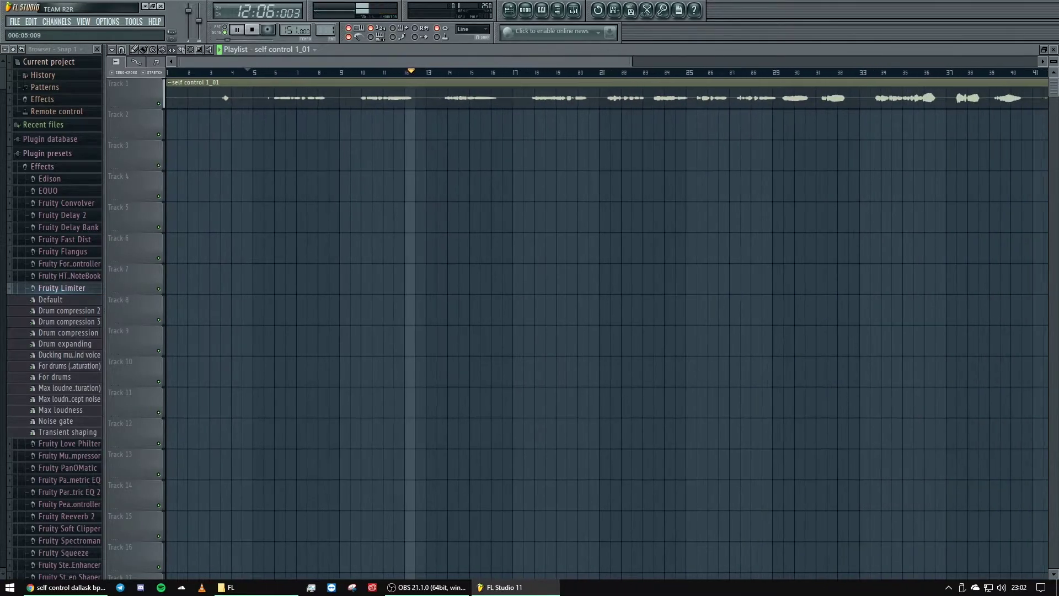
pyautogui.press('space')
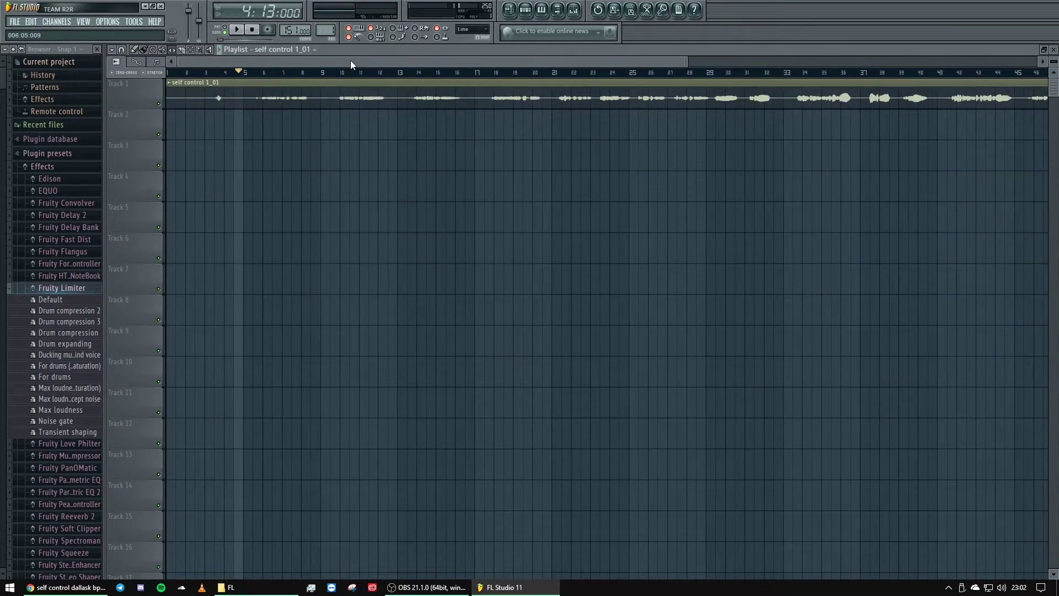
# Play the vocal from about bar 13 to bar 27 to check that its timing holds
pyautogui.click(418, 75)
pyautogui.click(408, 75)
pyautogui.press('space')
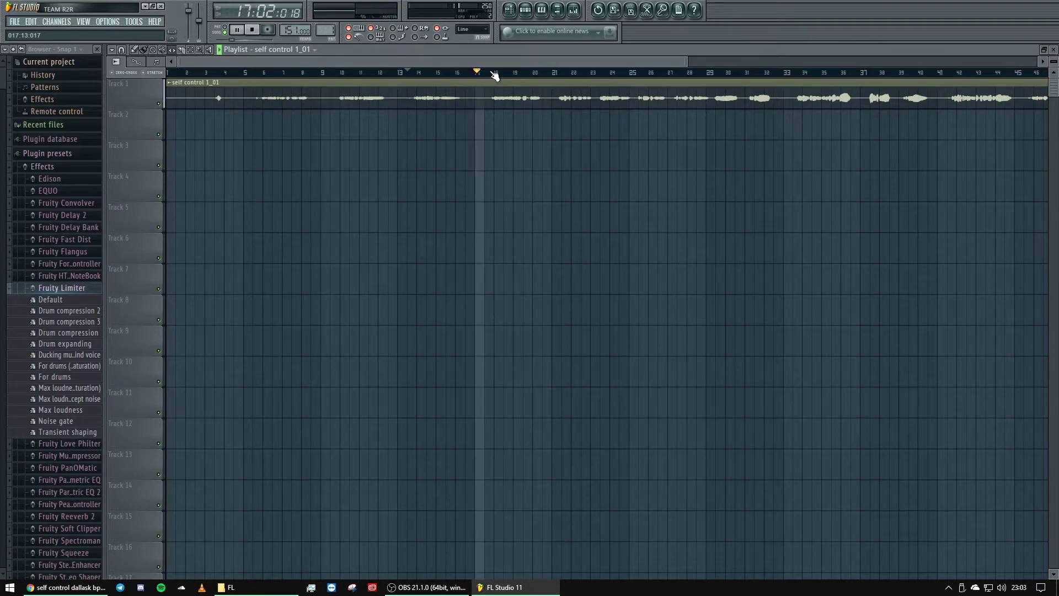
pyautogui.scroll(-3, 508, 58)
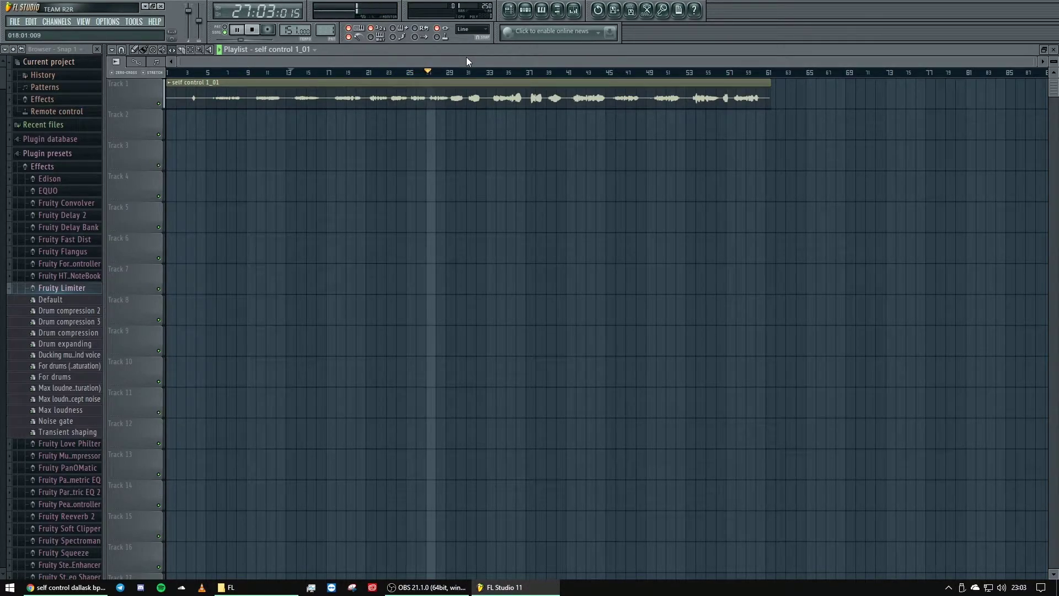
pyautogui.press('space')
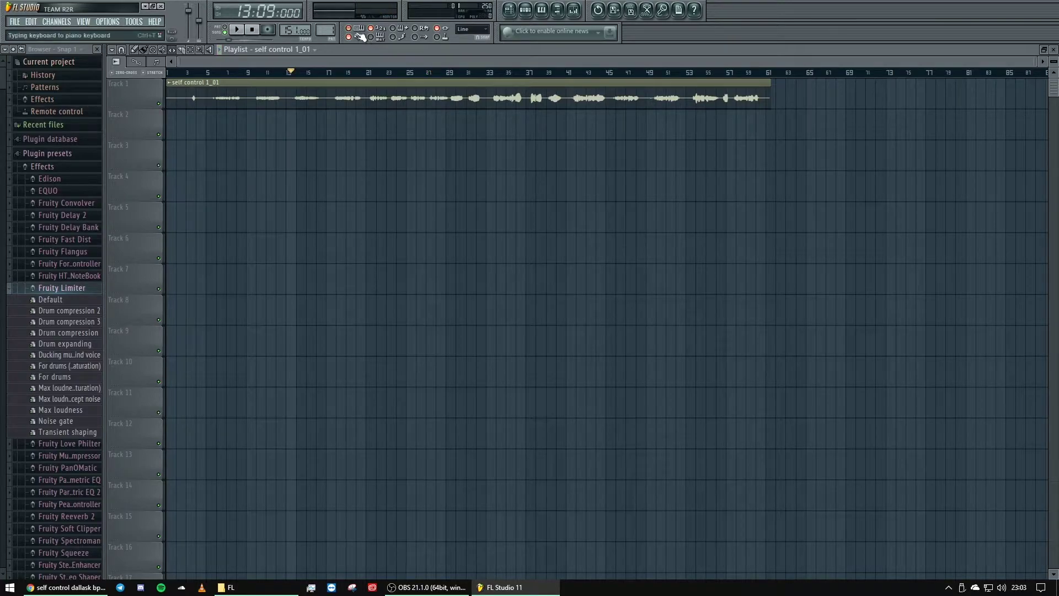
# Return the playback position to the start of the song and open the mixer and the step sequencer
pyautogui.moveTo(275, 73); pyautogui.dragTo(7, 61)
pyautogui.click(573, 10)
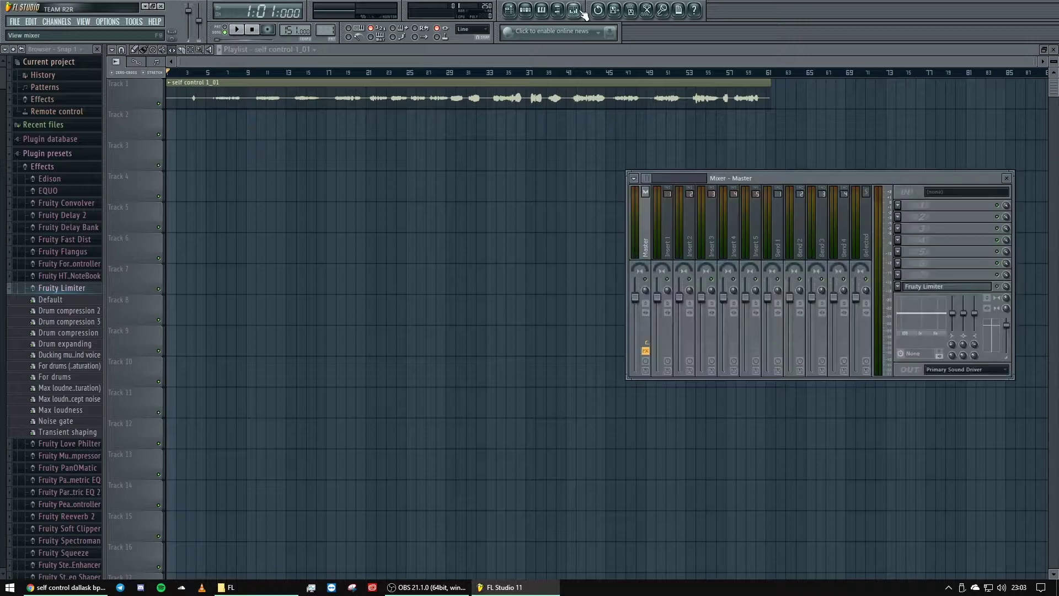
pyautogui.click(526, 10)
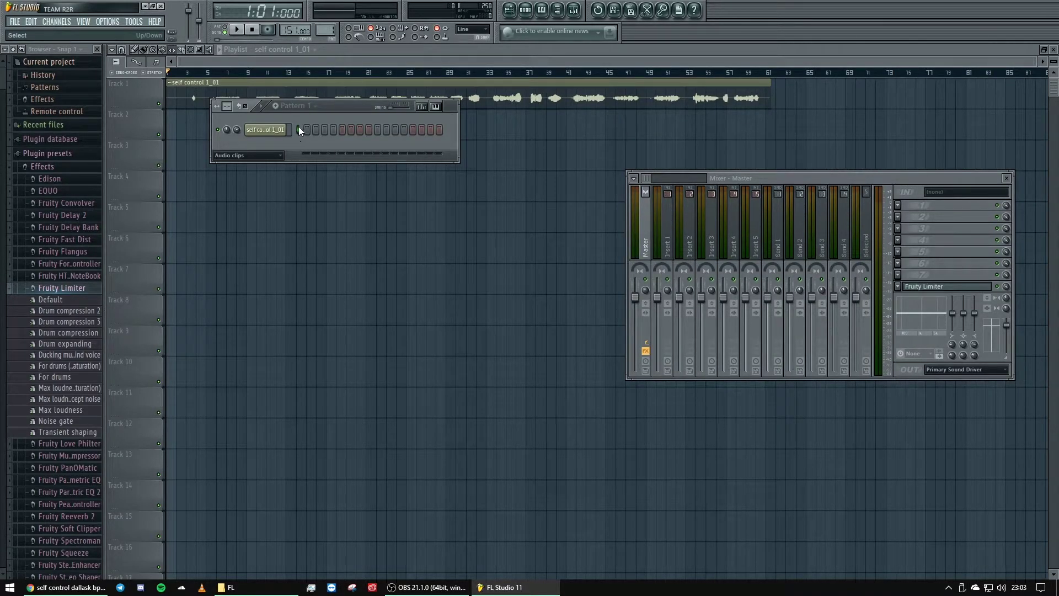
pyautogui.rightClick(297, 112)
pyautogui.press('Escape')
# Widen the mixer to show Insert 1 to 16, select Insert 8, and place the window below the step sequencer
pyautogui.moveTo(628, 200); pyautogui.dragTo(384, 215)
pyautogui.click(584, 226)
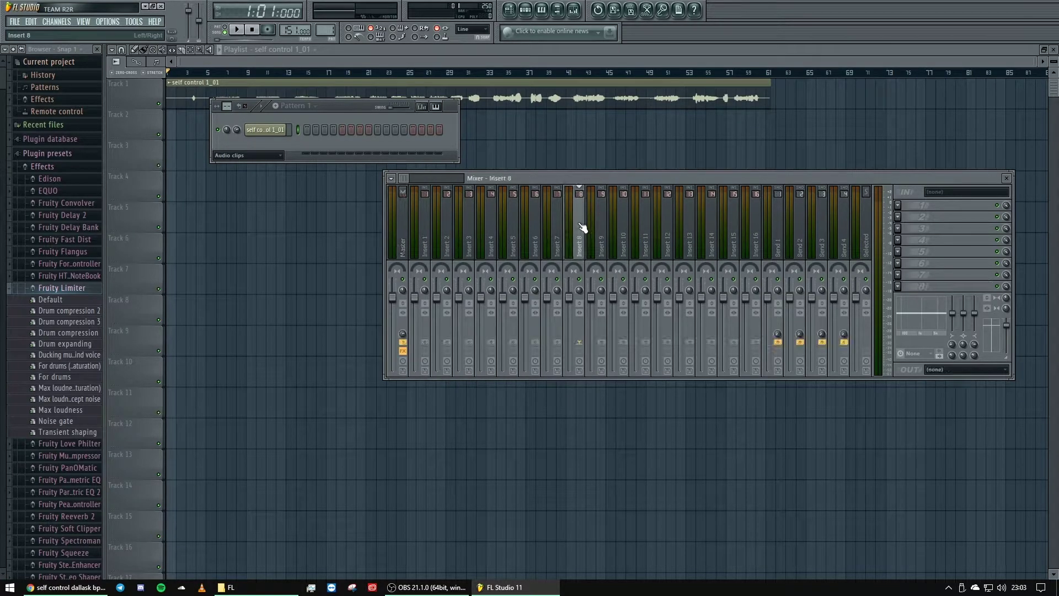
pyautogui.moveTo(570, 175); pyautogui.dragTo(469, 215)
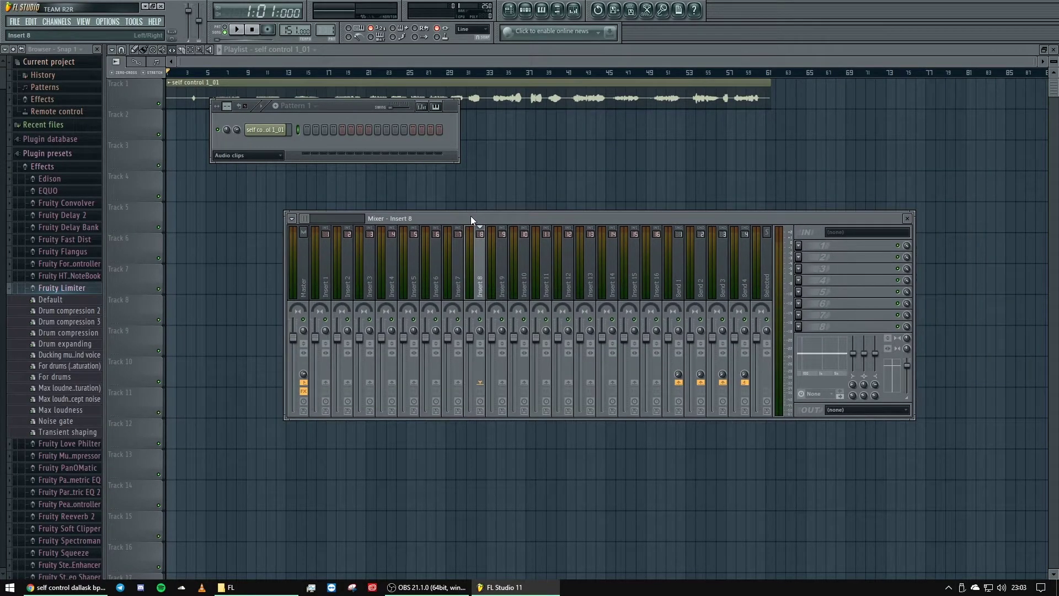
# Link the selected self control 1_01 channel to the Insert 8 mixer track
pyautogui.rightClick(480, 251)
pyautogui.moveTo(534, 277)
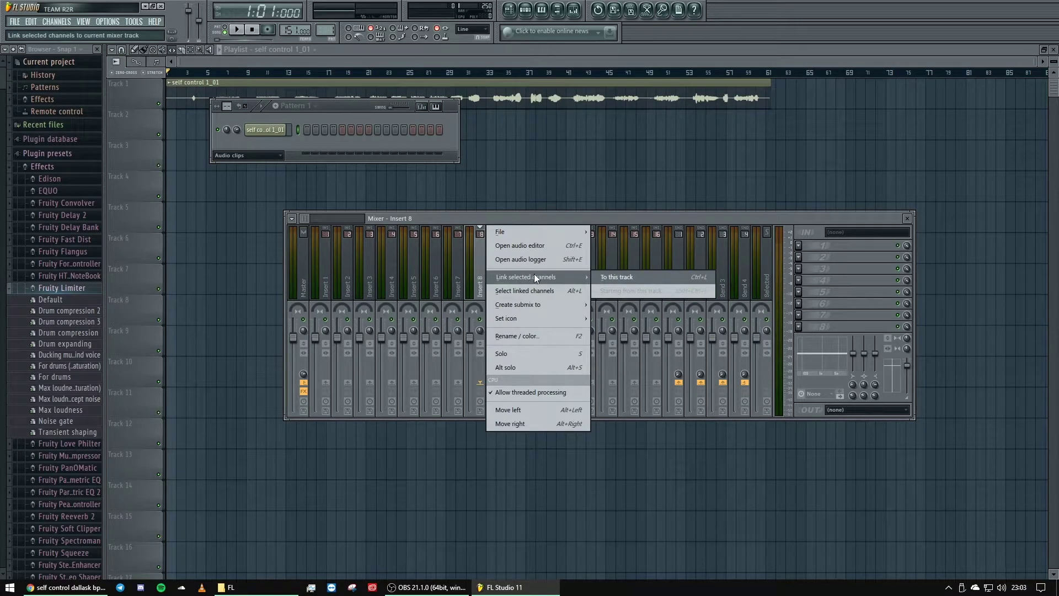
pyautogui.click(619, 277)
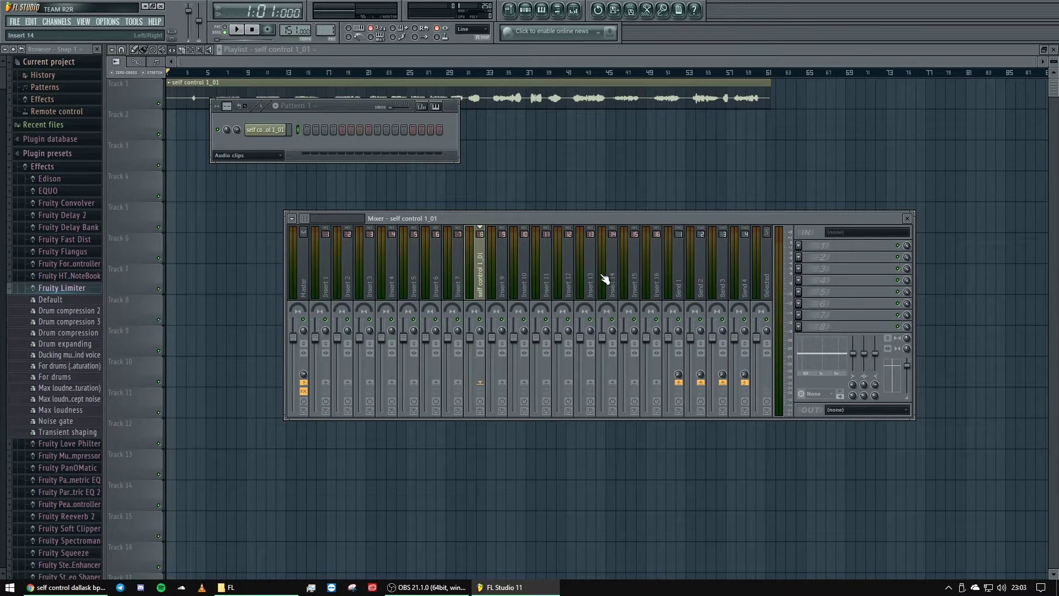
# Play the vocal from bar 28 and check its level meter on the linked mixer track
pyautogui.click(485, 81)
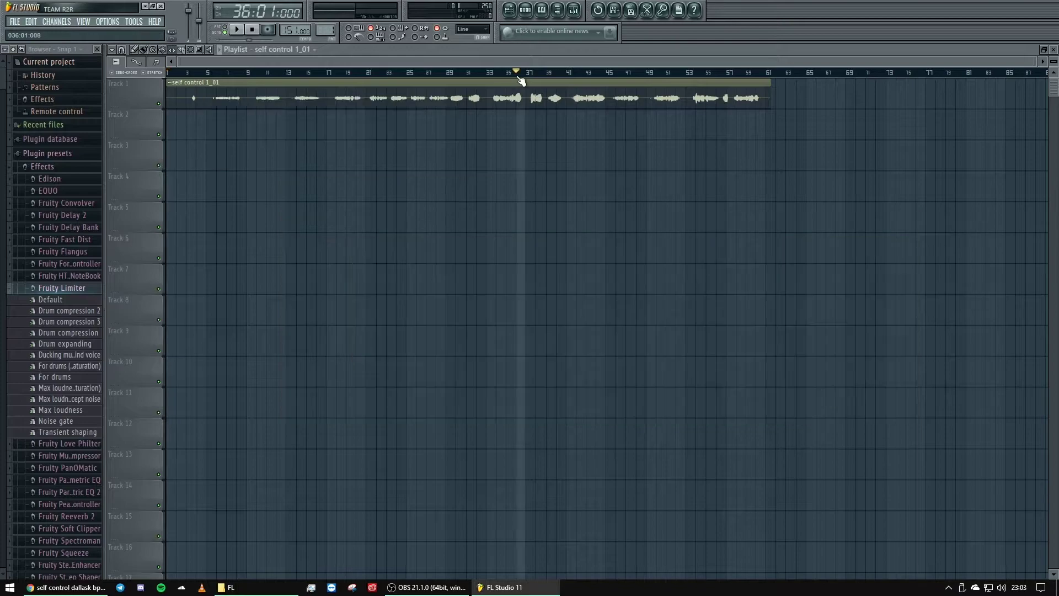
pyautogui.click(575, 11)
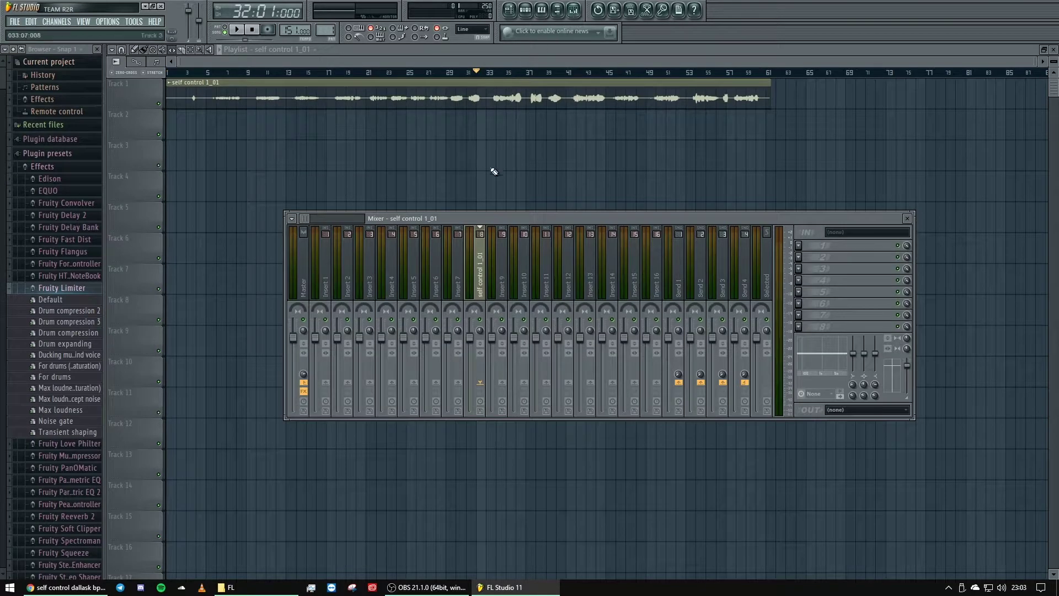
pyautogui.click(437, 75)
pyautogui.press('space')
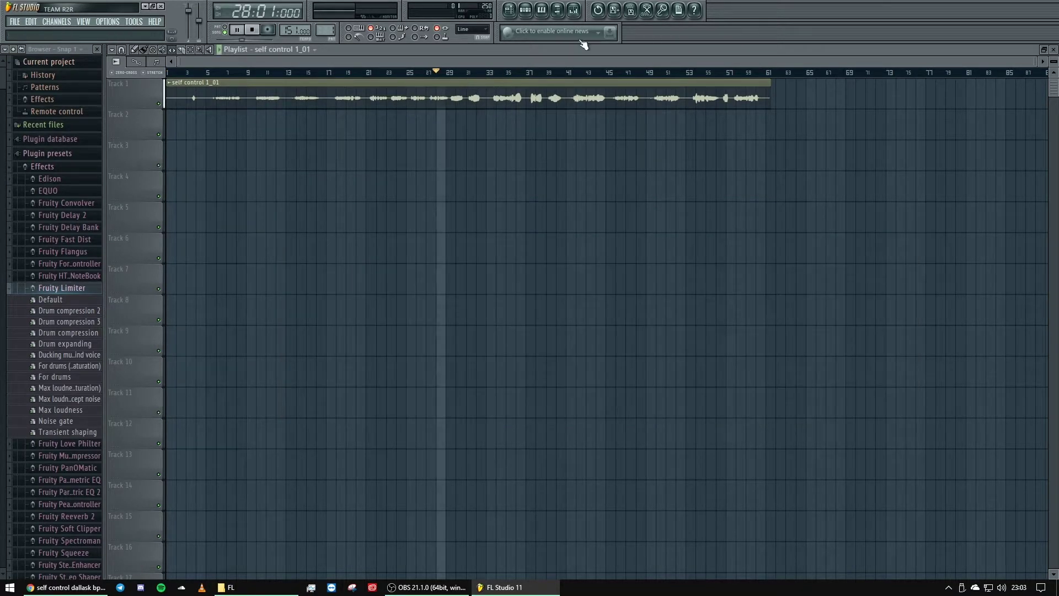
pyautogui.click(574, 12)
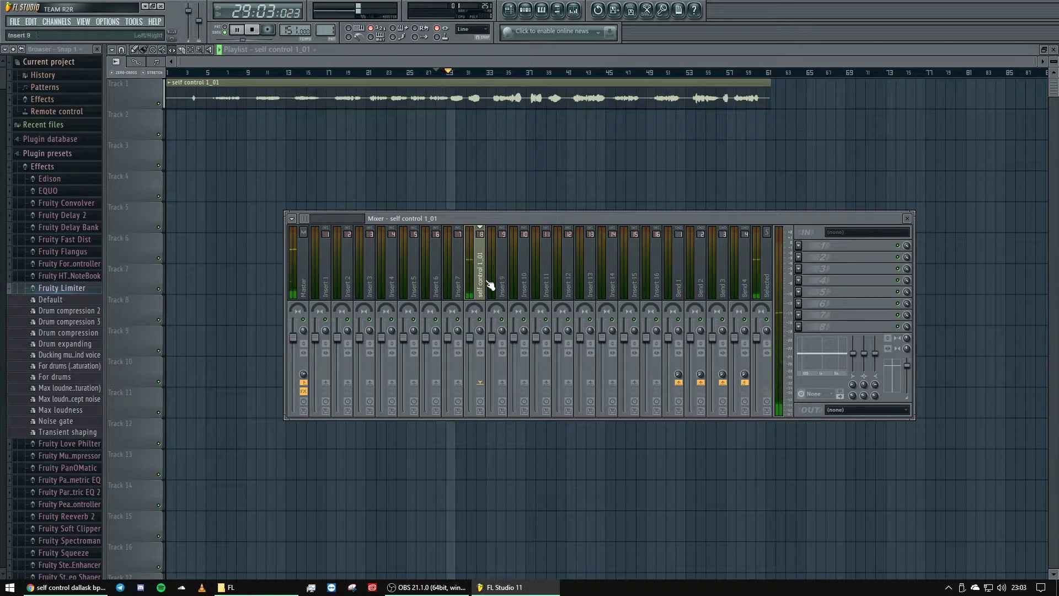
pyautogui.press('space')
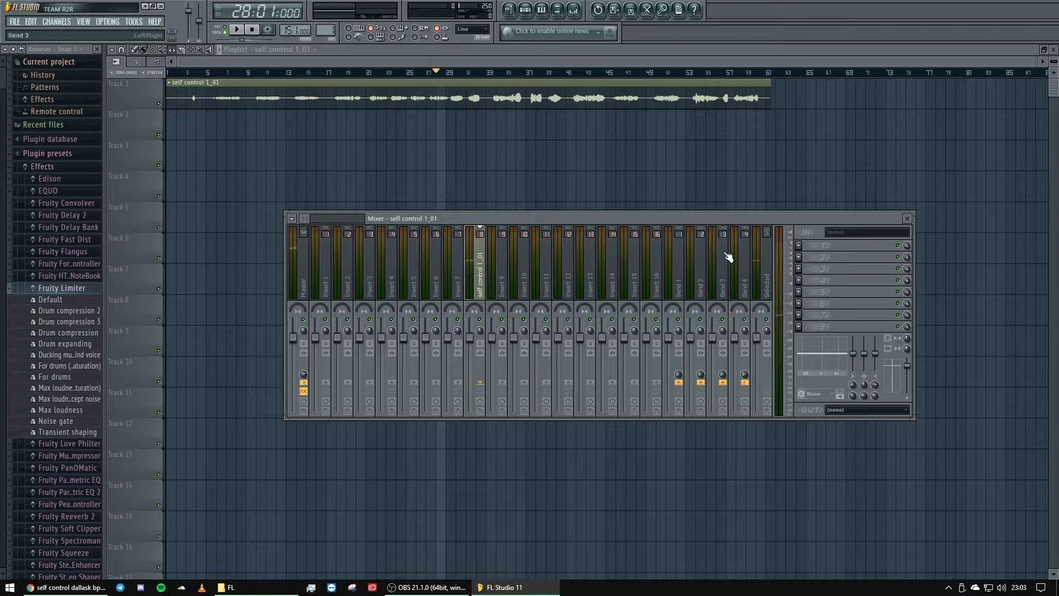
# Add Melodyne to the effect plugin favourites and load it in the first effect slot of the self control 1_01 mixer track
pyautogui.click(798, 245)
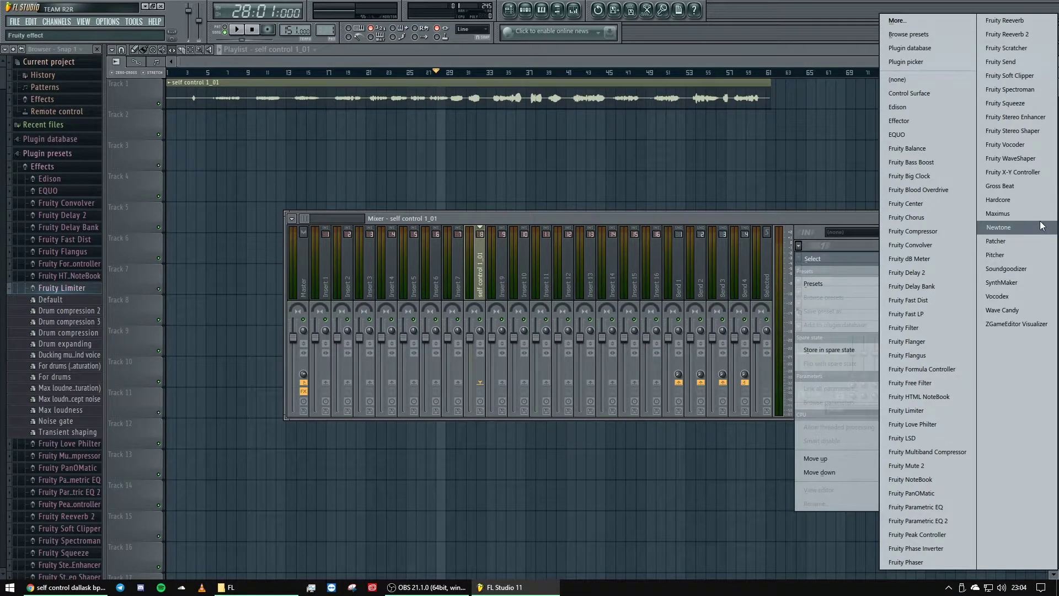
pyautogui.click(925, 21)
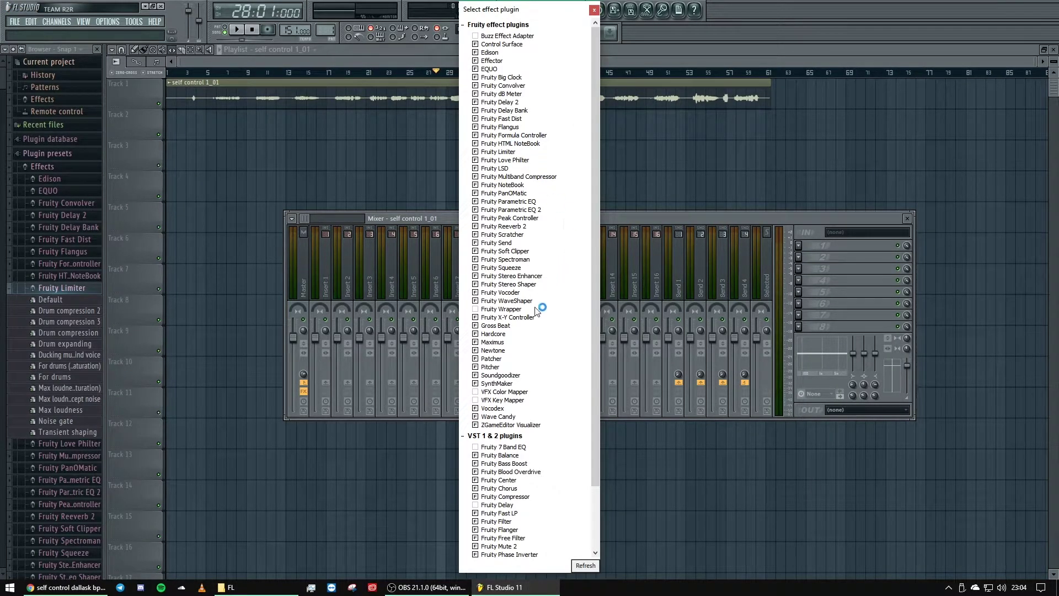
pyautogui.scroll(-3, 537, 311)
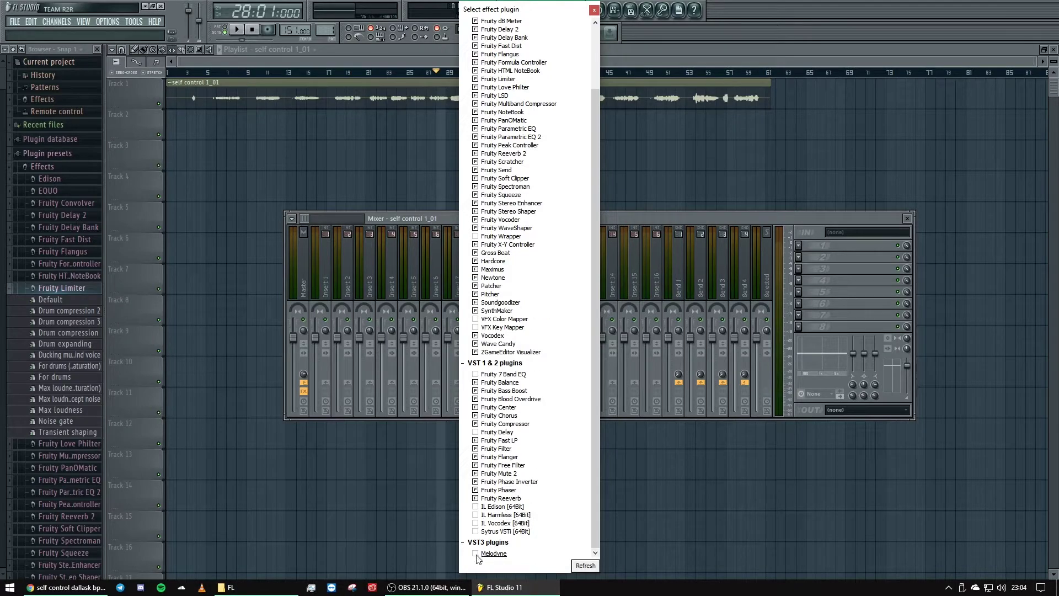
pyautogui.scroll(3, 539, 384)
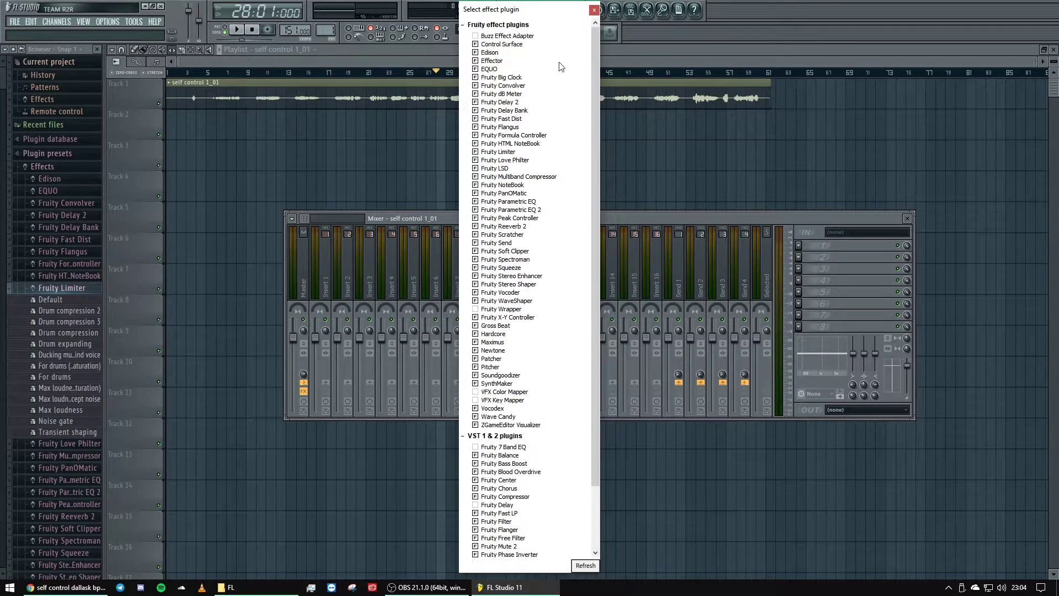
pyautogui.click(598, 11)
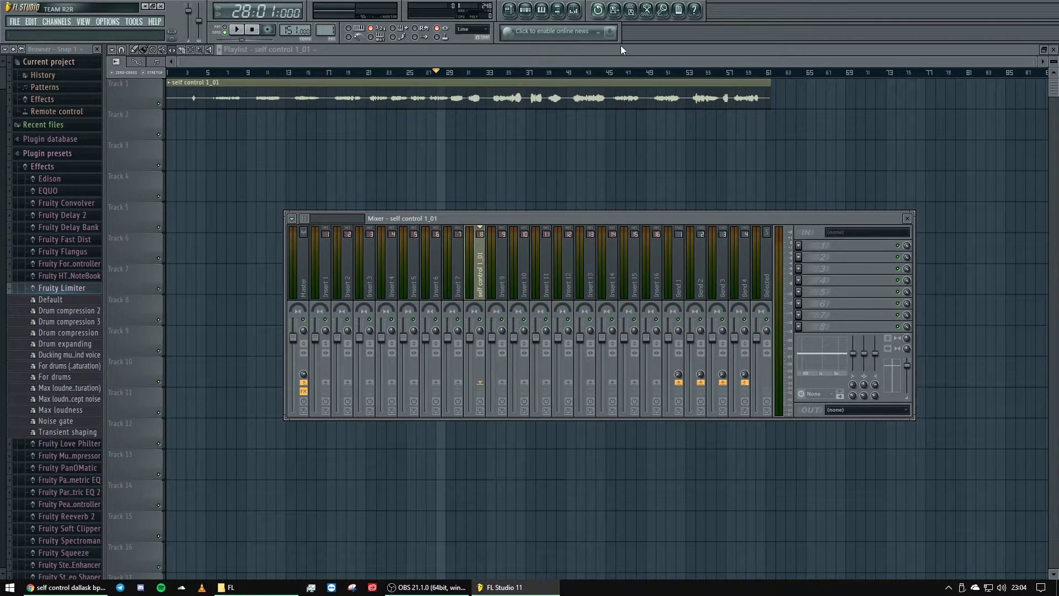
pyautogui.click(798, 245)
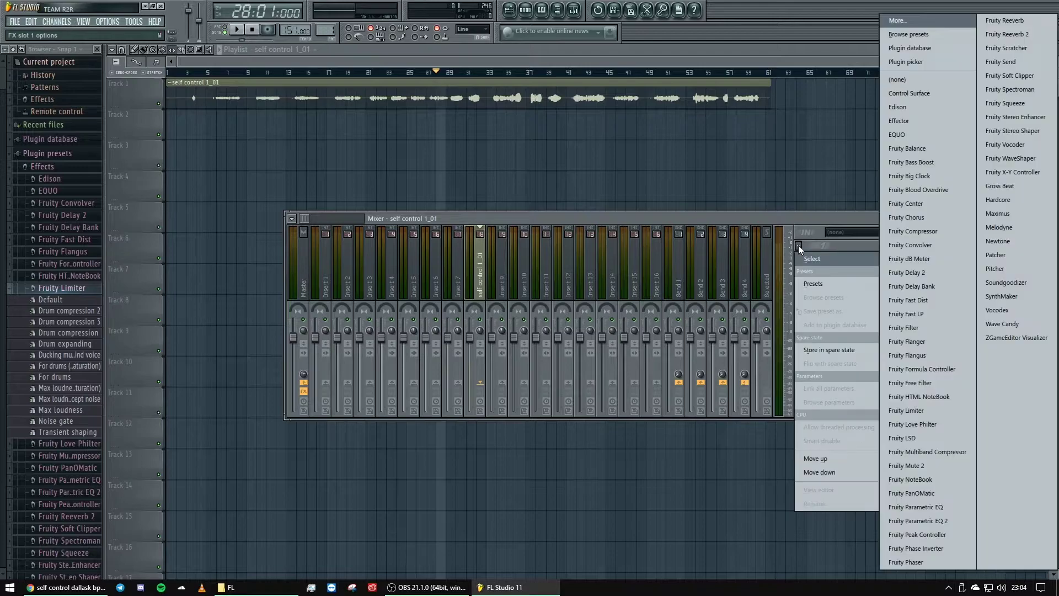
pyautogui.click(1022, 229)
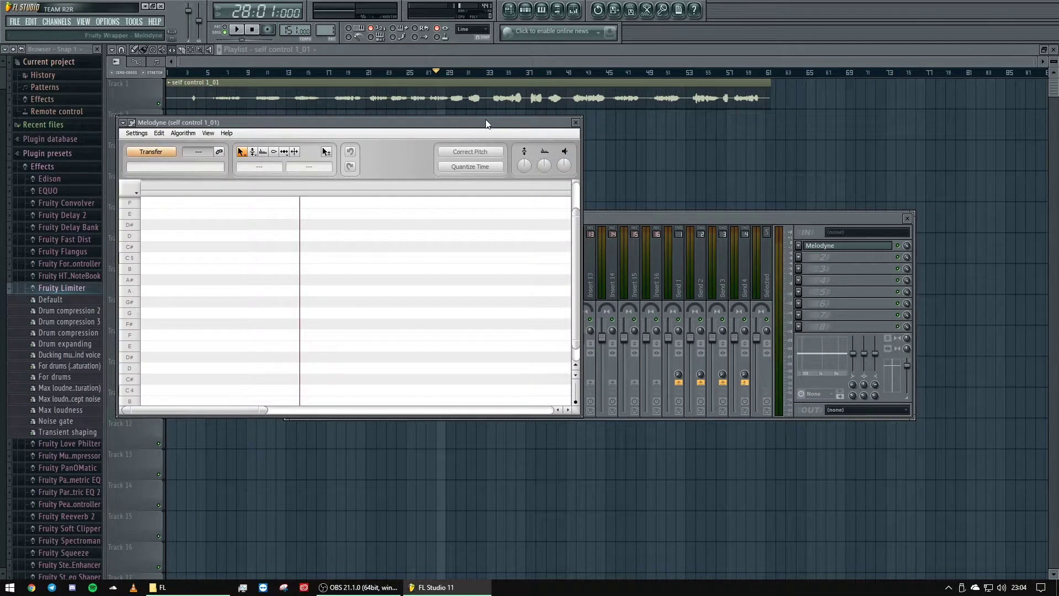
# Return the playback position to the start of the song and reopen the mixer and the Melodyne editor
pyautogui.moveTo(485, 120); pyautogui.dragTo(615, 156)
pyautogui.click(238, 73)
pyautogui.moveTo(239, 73); pyautogui.dragTo(150, 95)
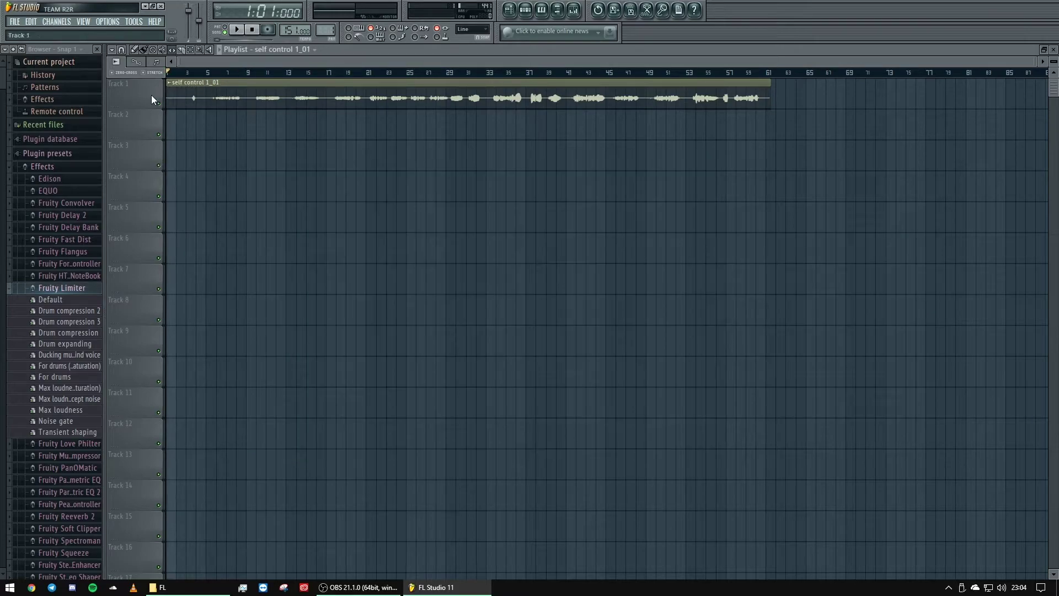
pyautogui.click(574, 9)
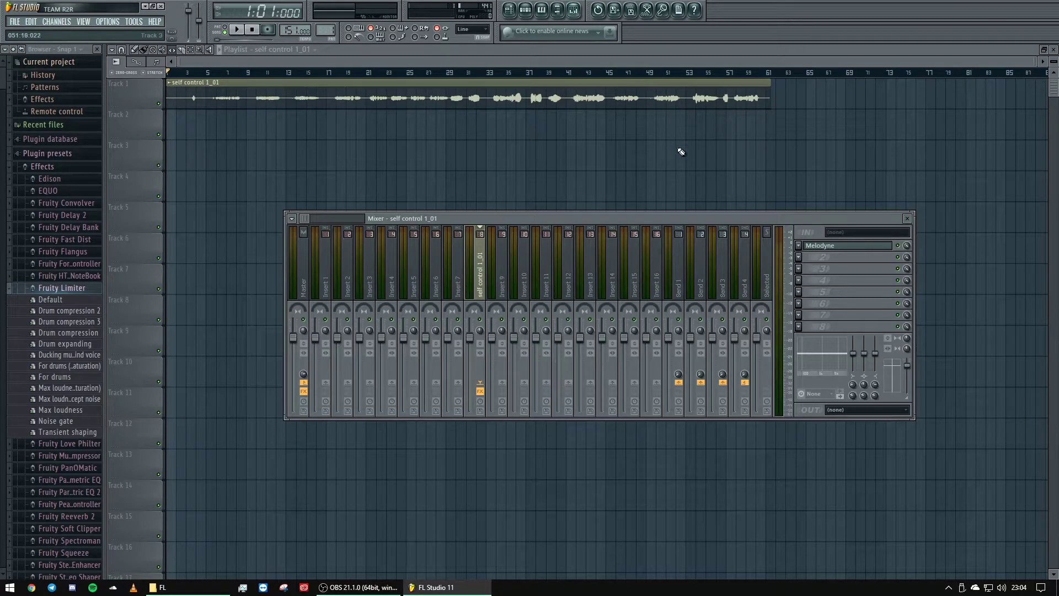
pyautogui.click(860, 250)
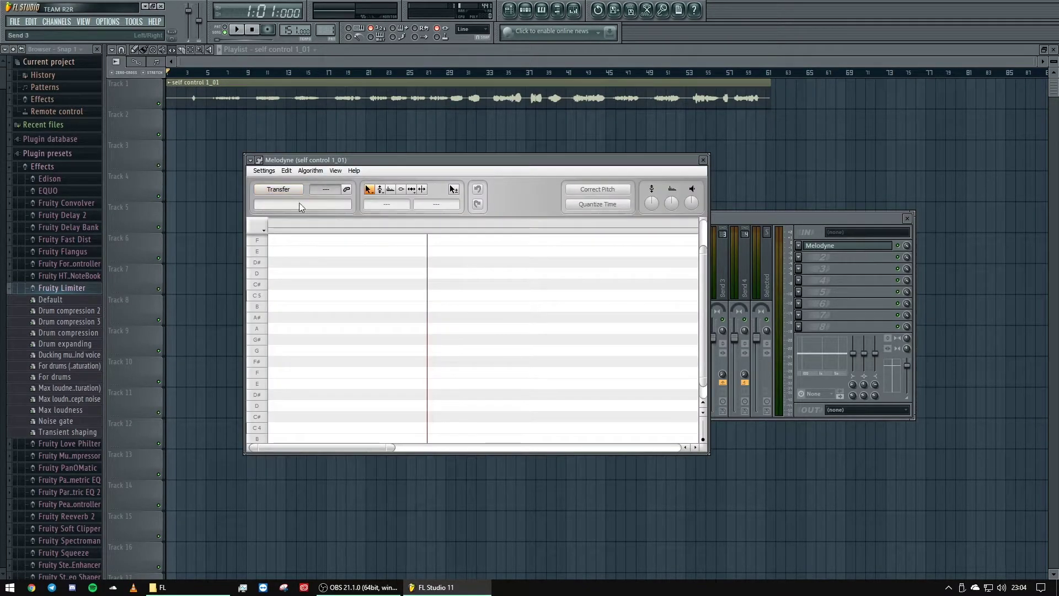
# Detach the Melodyne and mixer windows and arrange them below the vocal clip, with Melodyne in front of the mixer
pyautogui.click(251, 161)
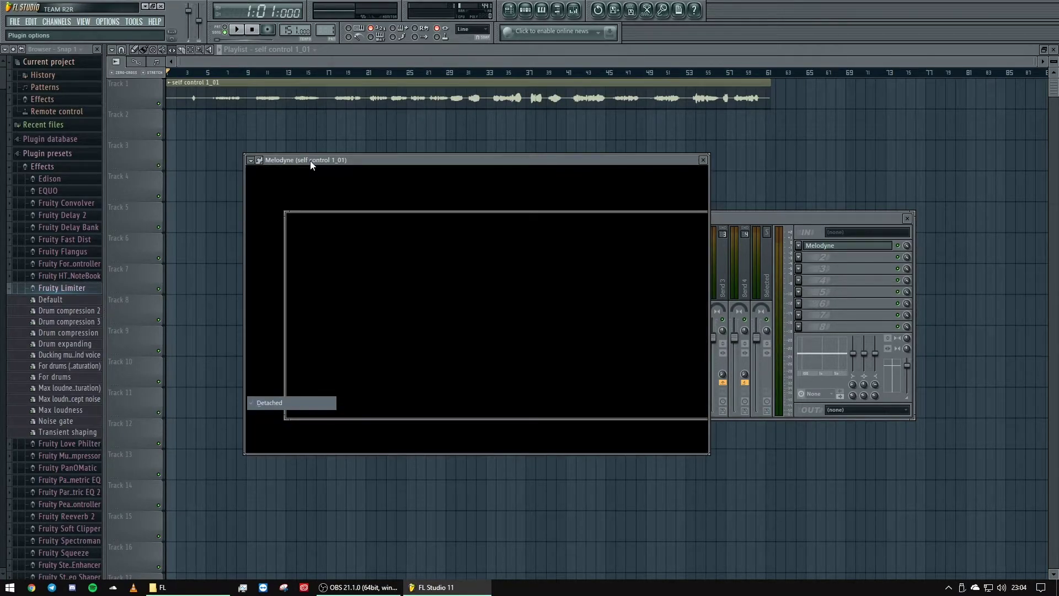
pyautogui.moveTo(310, 161); pyautogui.dragTo(315, 257)
pyautogui.click(248, 153)
pyautogui.rightClick(265, 153)
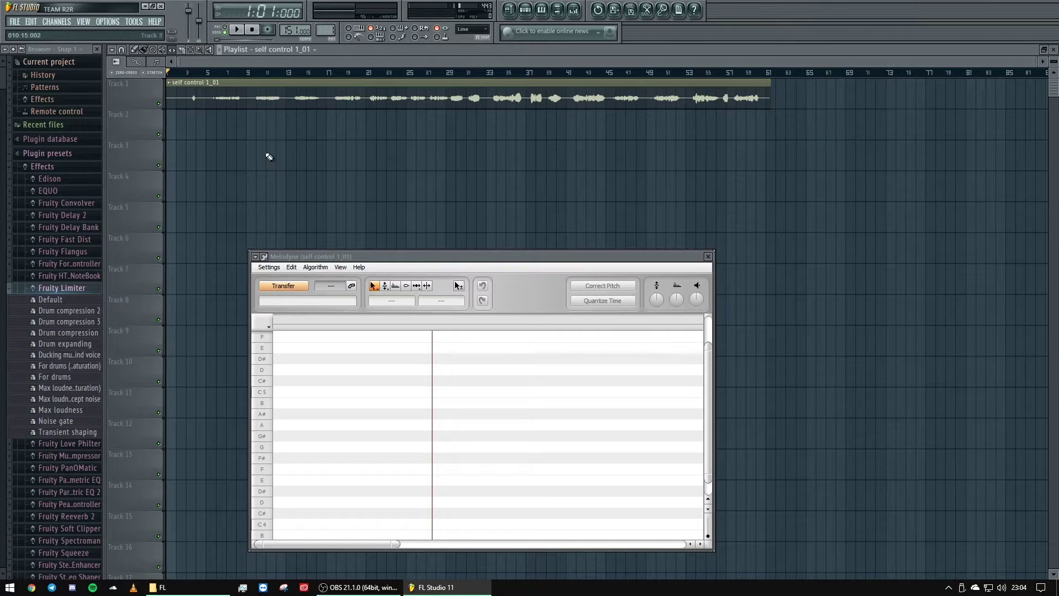
pyautogui.click(574, 9)
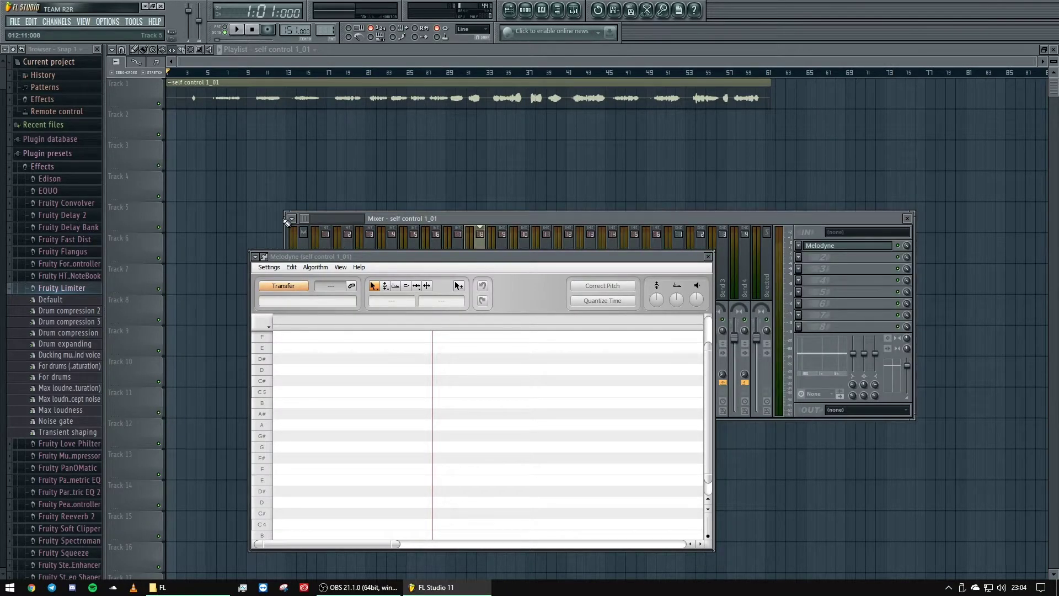
pyautogui.click(291, 219)
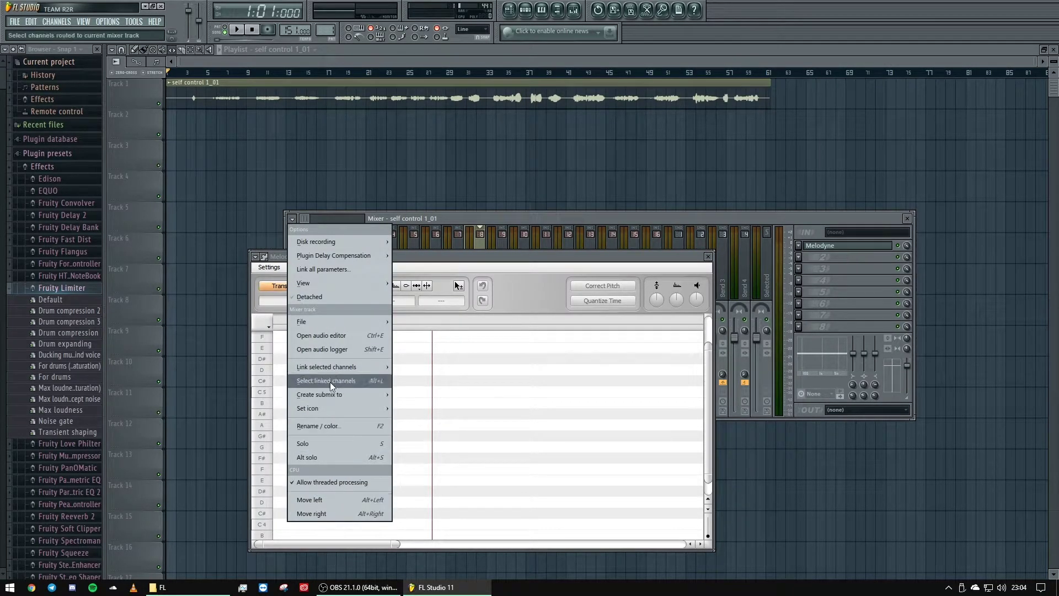
pyautogui.click(333, 299)
pyautogui.moveTo(432, 215); pyautogui.dragTo(444, 379)
pyautogui.click(517, 257)
pyautogui.moveTo(555, 259); pyautogui.dragTo(498, 240)
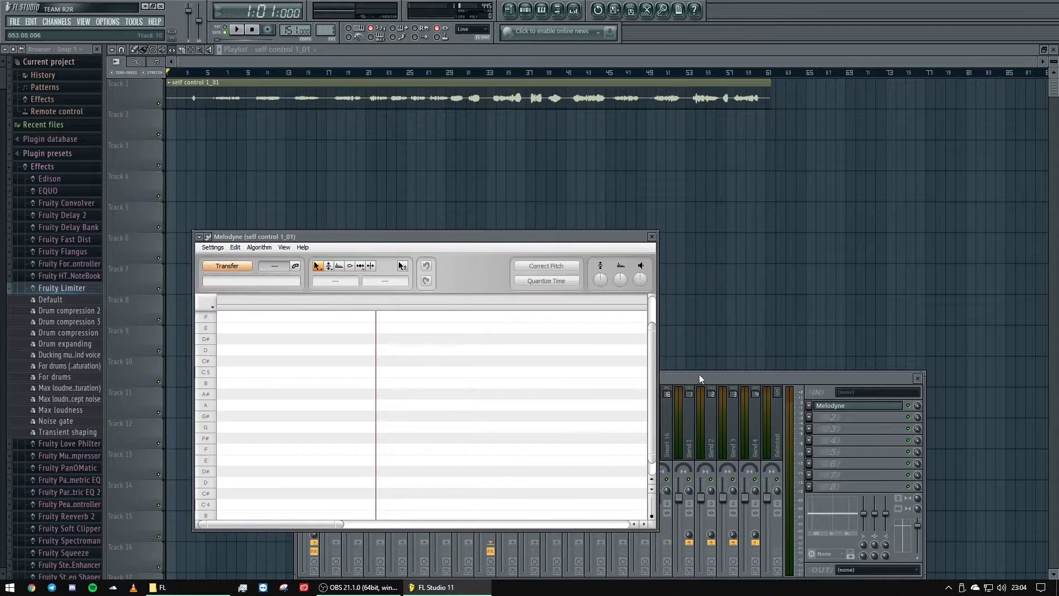
# Transfer the whole vocal into Melodyne by playing it from the start of the song, and stop playback at the end
pyautogui.click(247, 75)
pyautogui.moveTo(250, 81); pyautogui.dragTo(162, 85)
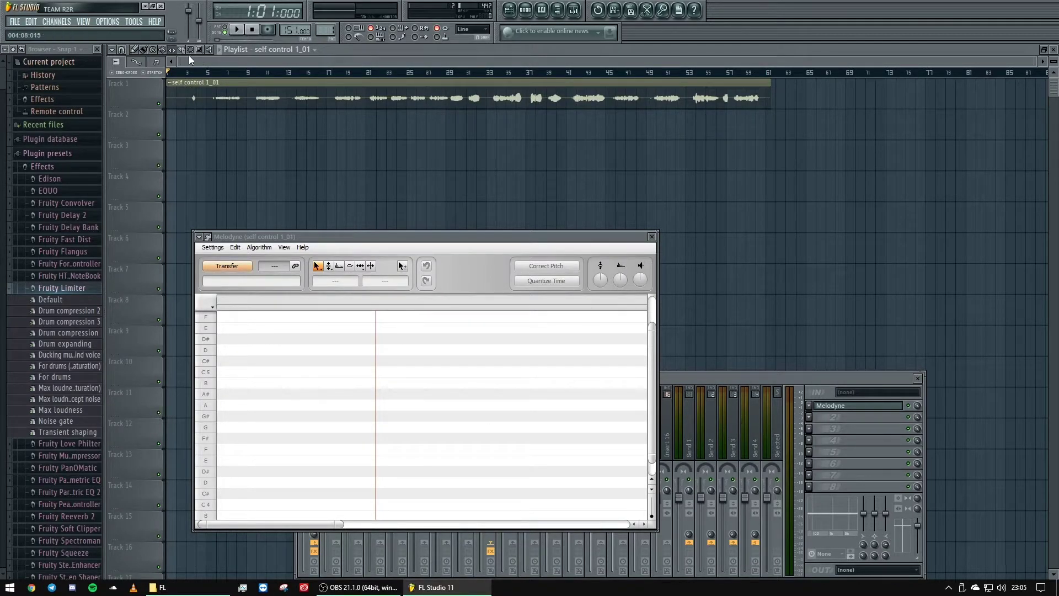
pyautogui.click(226, 266)
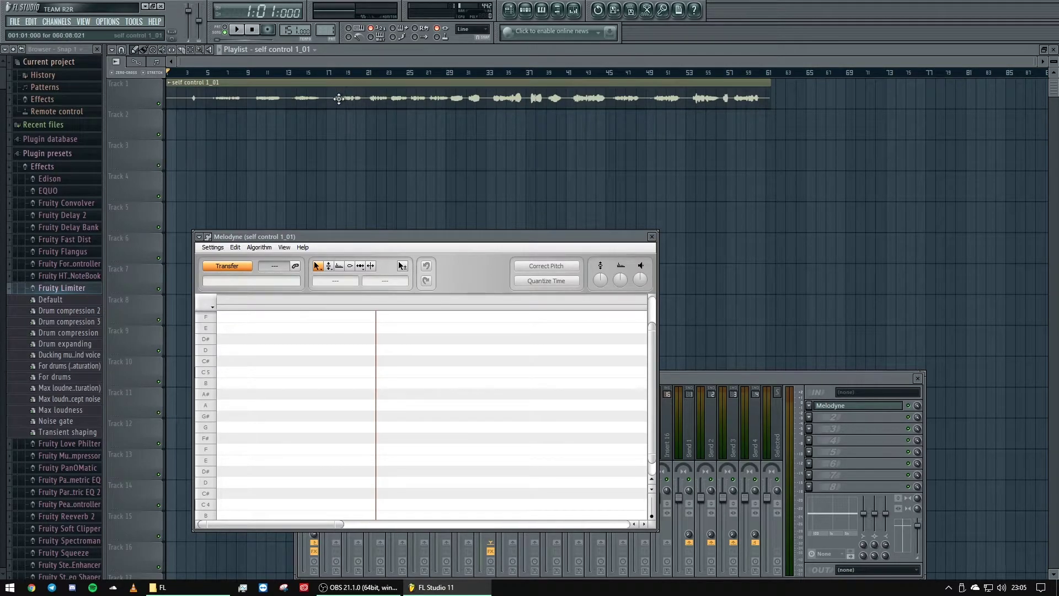
pyautogui.click(236, 29)
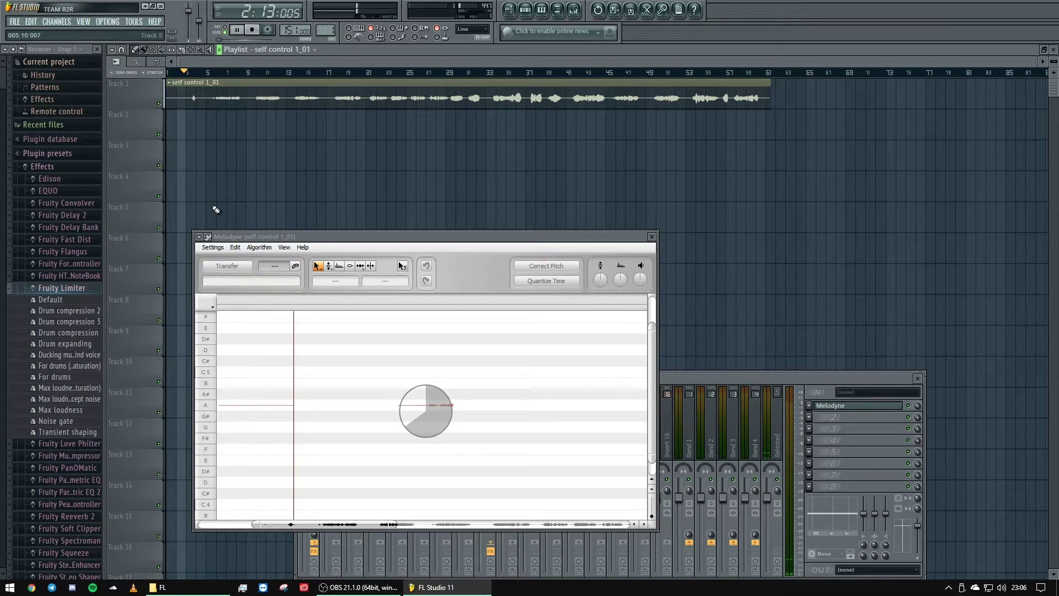
pyautogui.press('space')
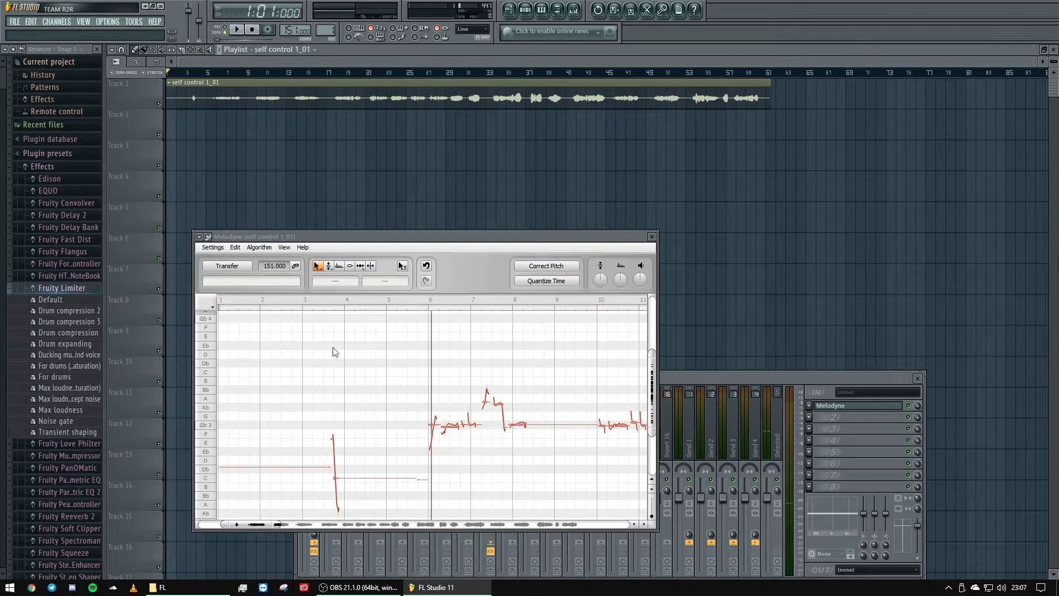
# Select all the vocal notes in Melodyne and snap them to their nearest semitones with the Pitch tool
pyautogui.moveTo(269, 523); pyautogui.dragTo(270, 551)
pyautogui.rightClick(339, 374)
pyautogui.click(356, 382)
pyautogui.click(329, 267)
pyautogui.doubleClick(410, 429)
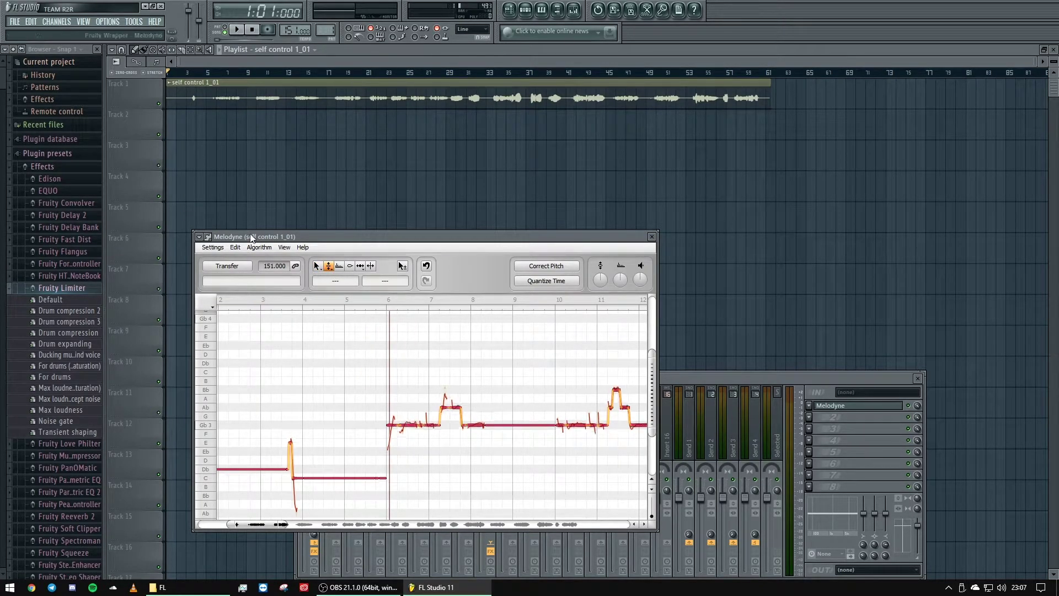
# Show Melodyne's Scale Editor in Selection and Master Tuning mode
pyautogui.click(211, 308)
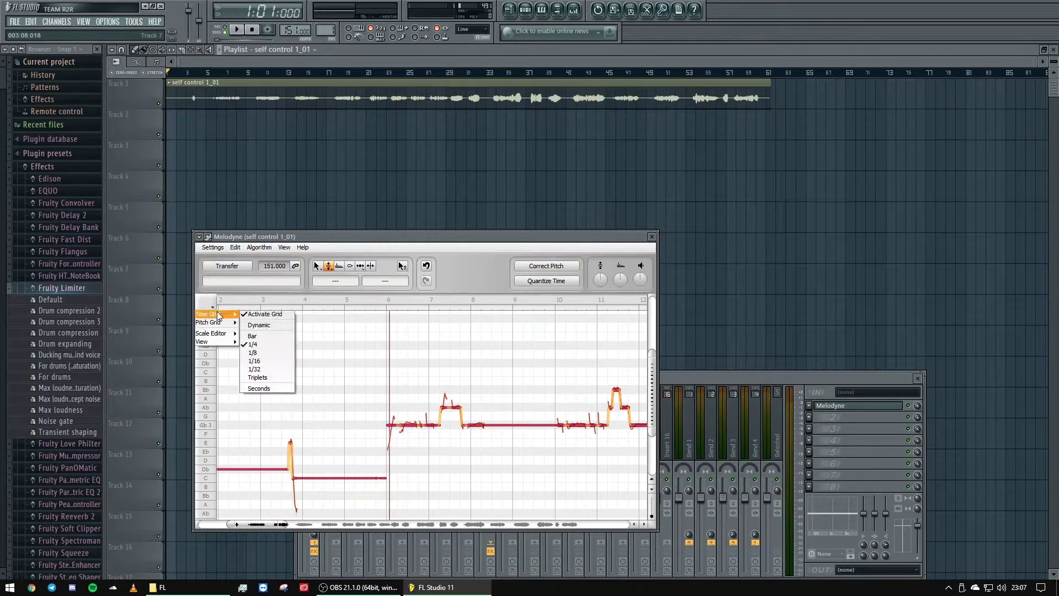
pyautogui.moveTo(223, 323)
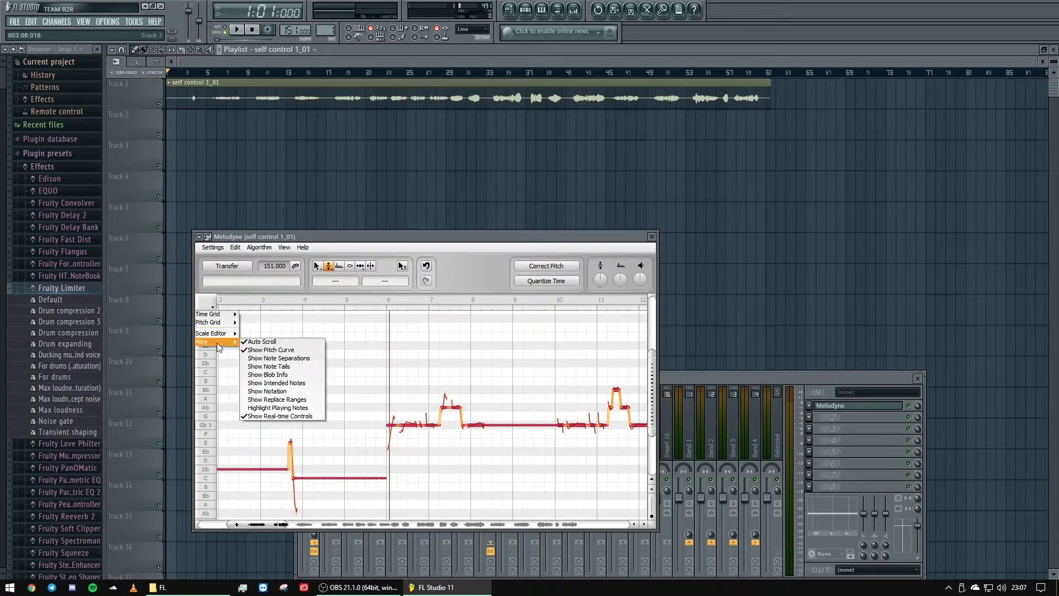
pyautogui.moveTo(218, 343)
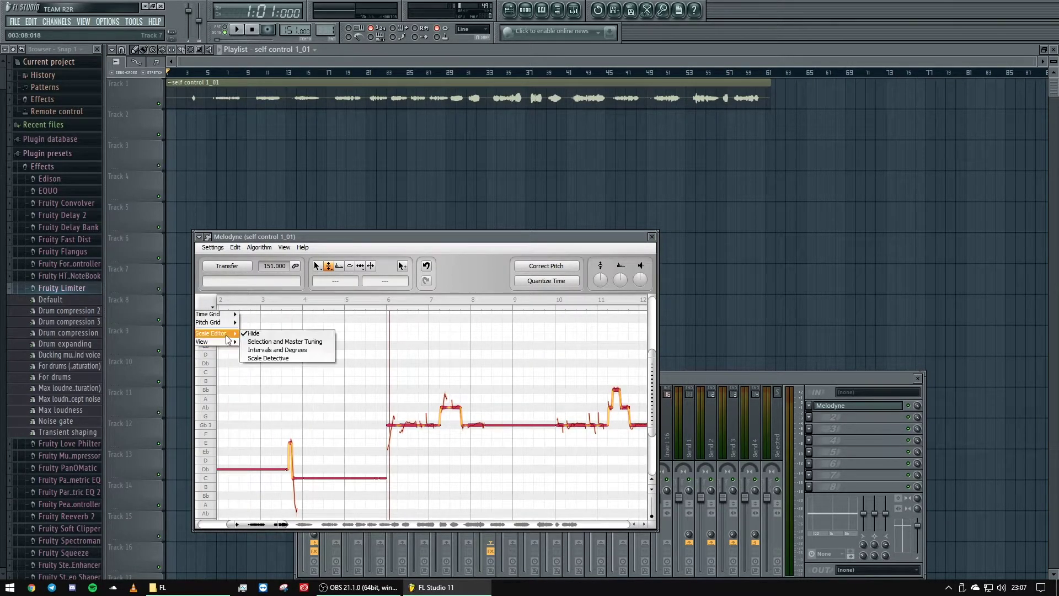
pyautogui.click(257, 343)
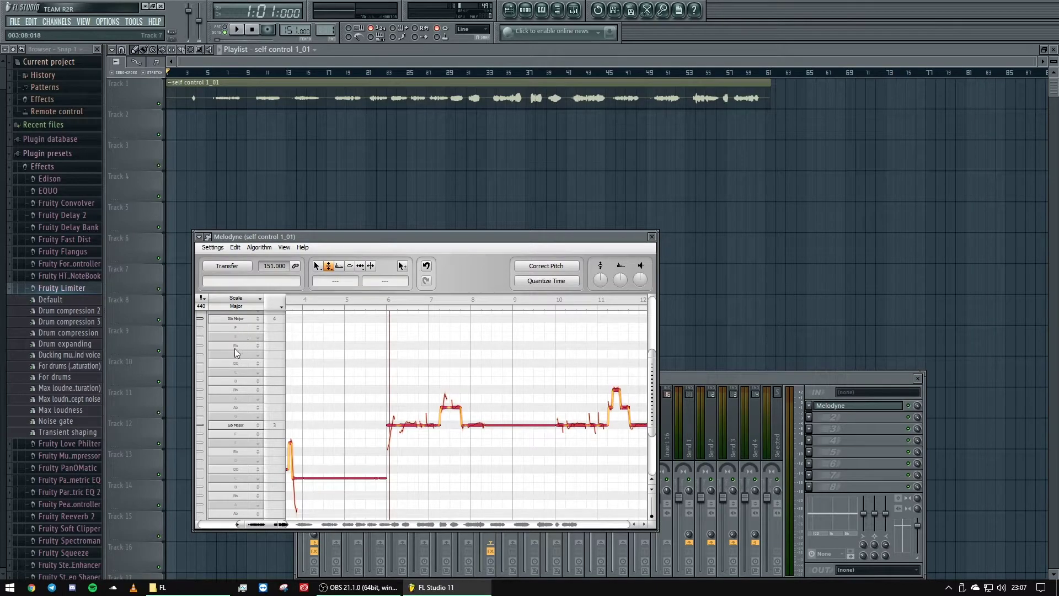
# Try raising the vocal note at bar 6 to G 3, return it to its pitch, and play back the phrase through bar 8
pyautogui.click(342, 370)
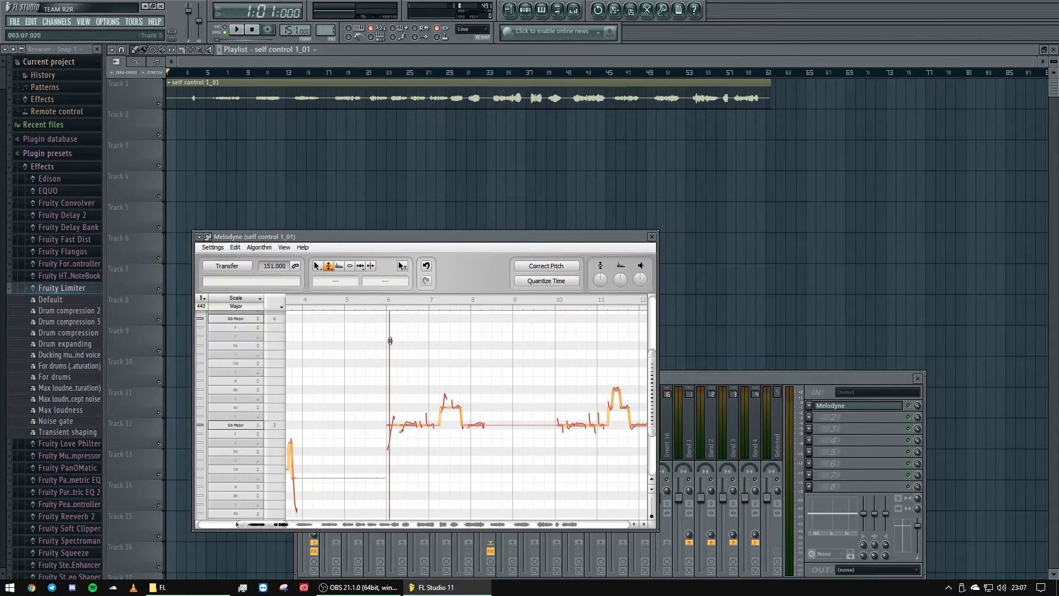
pyautogui.rightClick(415, 369)
pyautogui.click(411, 322)
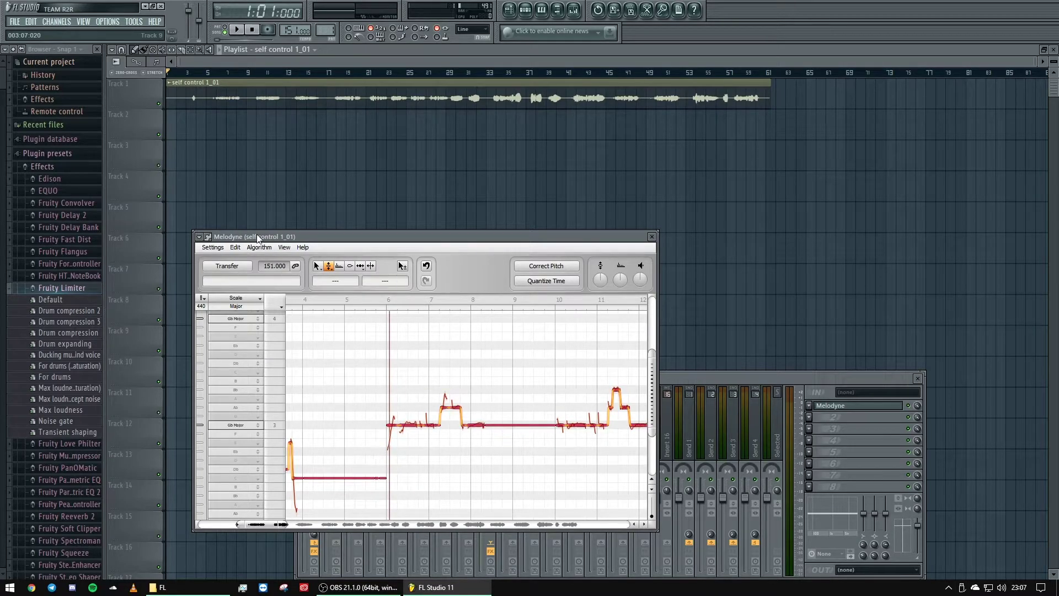
pyautogui.press('space')
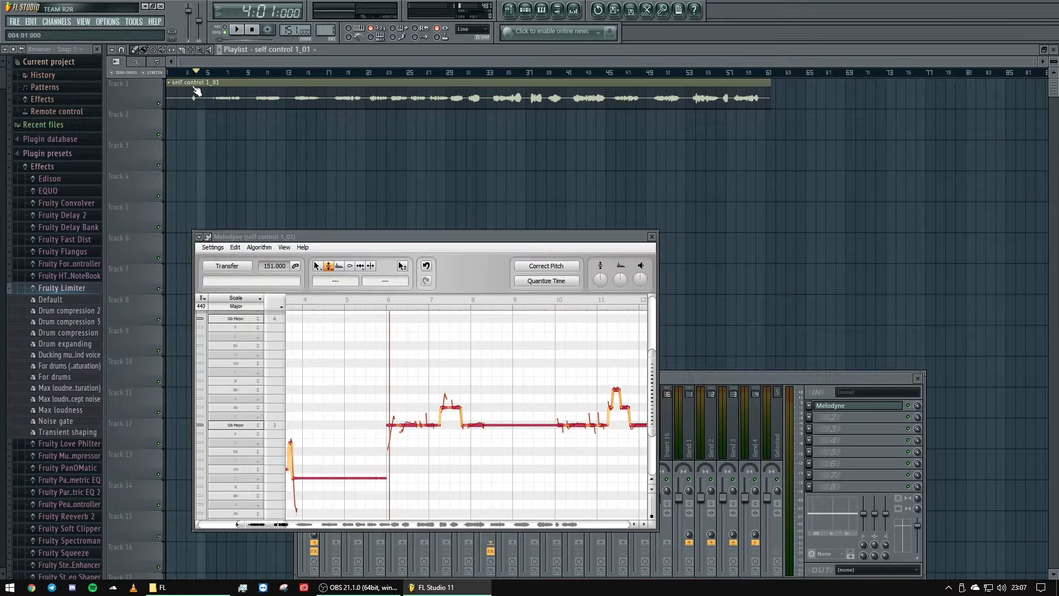
pyautogui.click(405, 400)
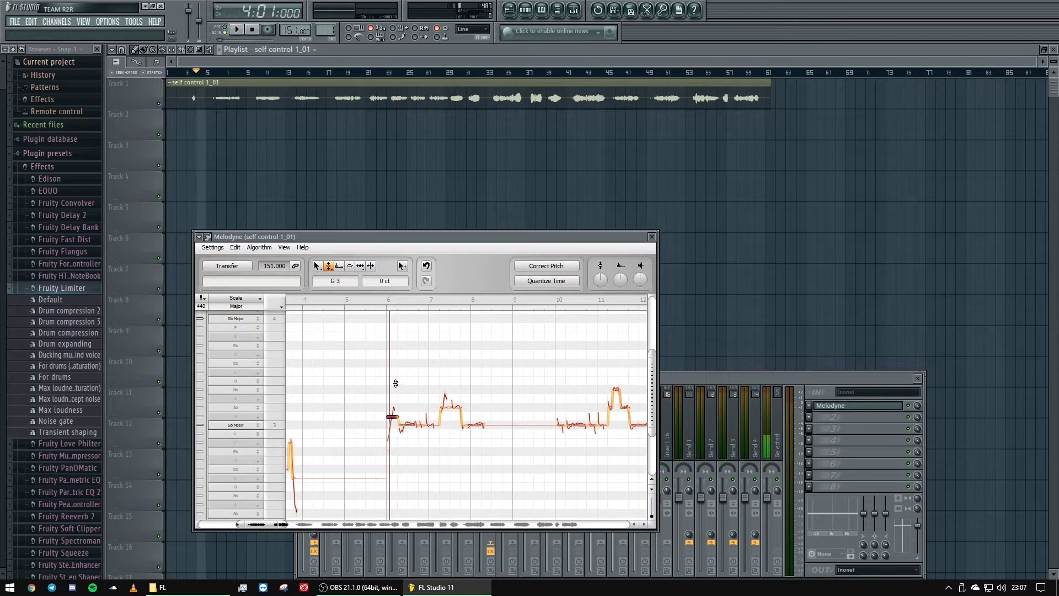
pyautogui.click(390, 426)
pyautogui.click(398, 398)
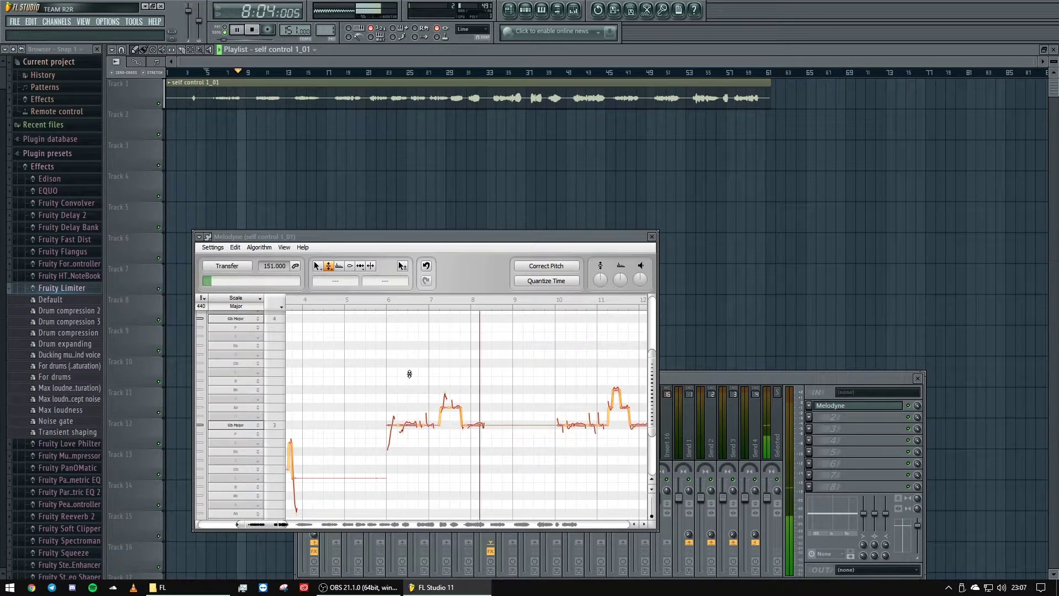
pyautogui.press('space')
# Select all the vocal notes and flatten their pitch modulation to 0% with the Pitch Modulation tool
pyautogui.rightClick(410, 374)
pyautogui.click(414, 318)
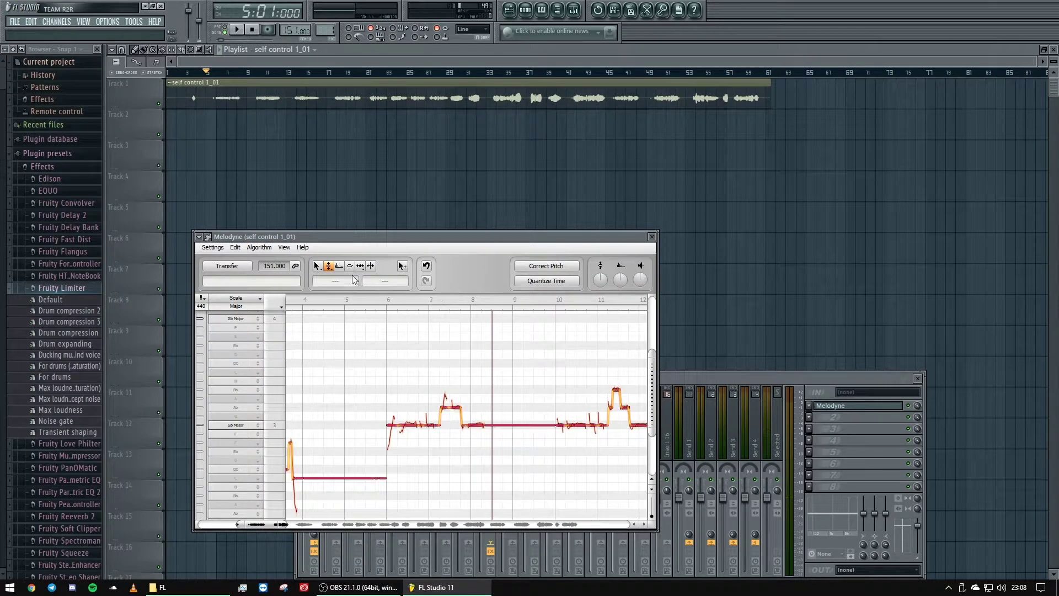
pyautogui.click(329, 266)
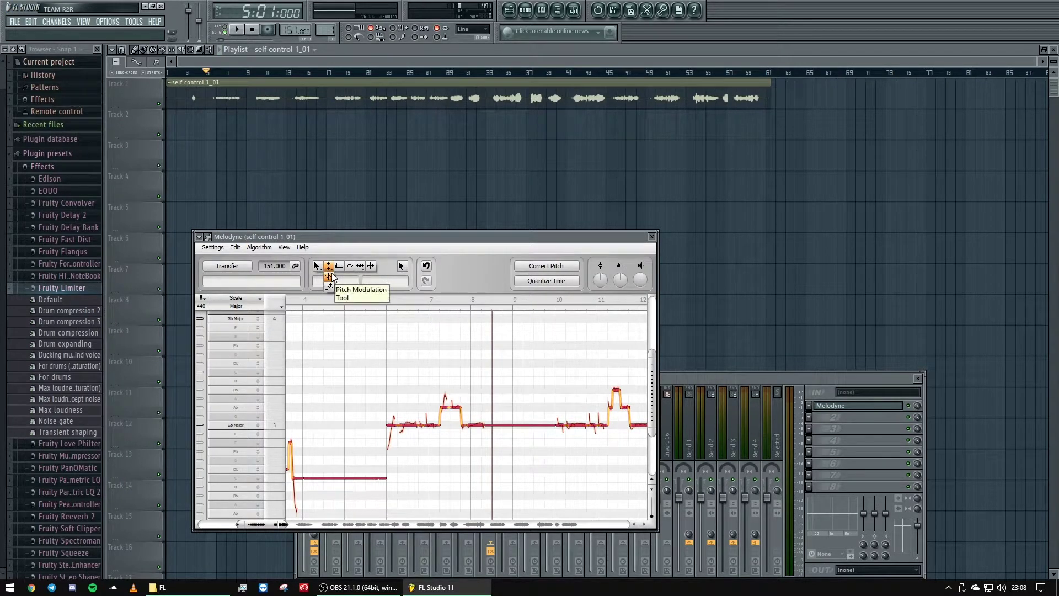
pyautogui.click(330, 276)
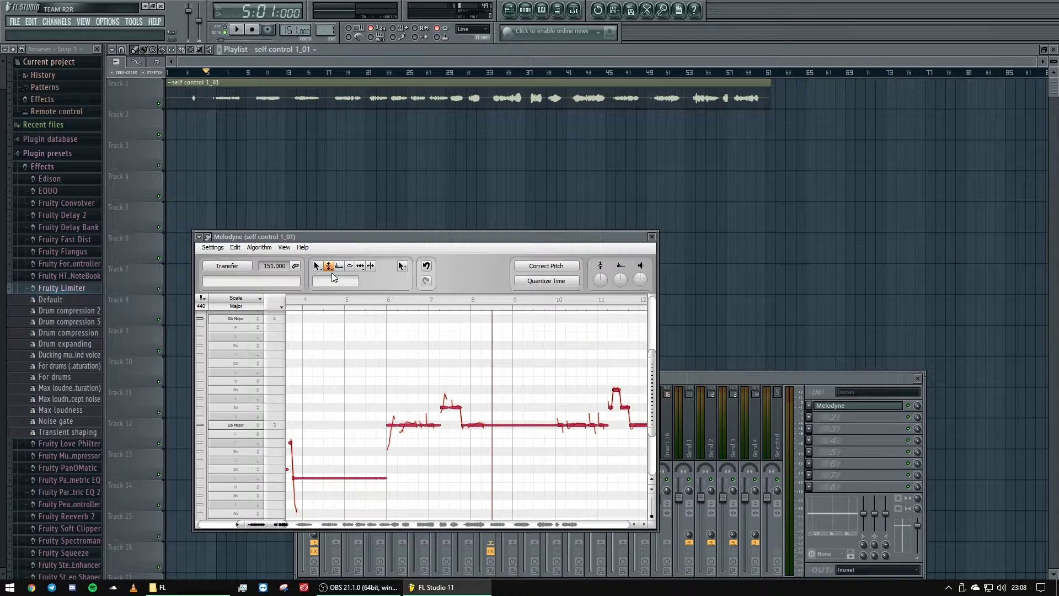
pyautogui.click(390, 359)
pyautogui.rightClick(391, 359)
pyautogui.click(400, 300)
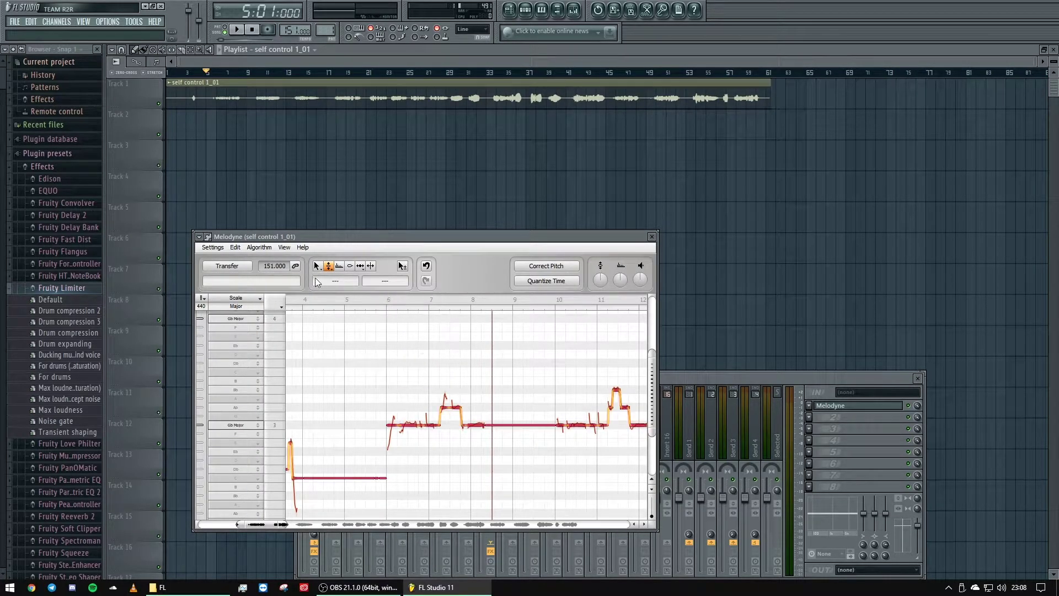
pyautogui.click(330, 270)
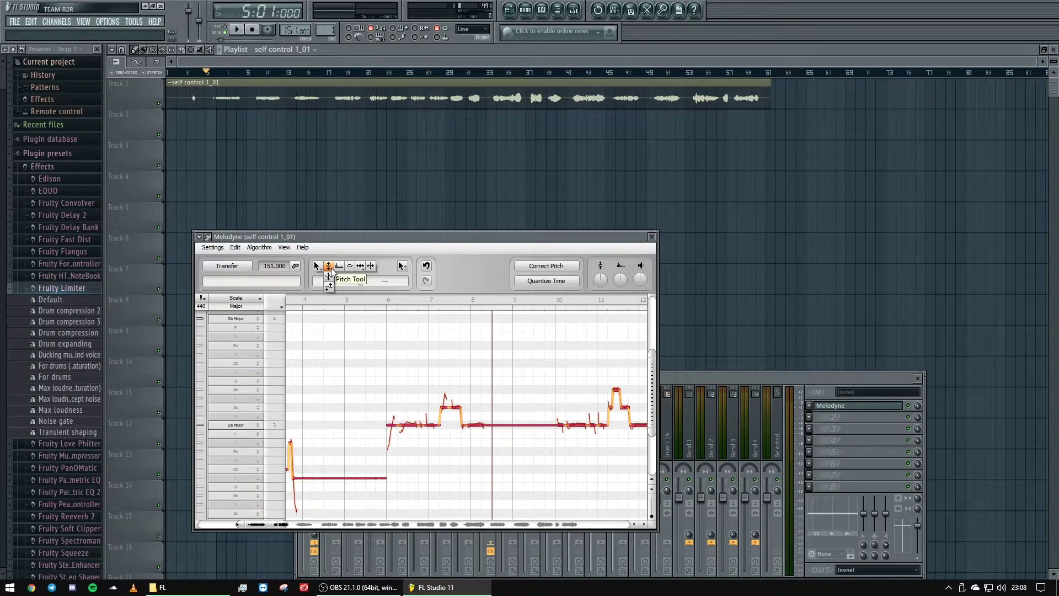
pyautogui.click(330, 277)
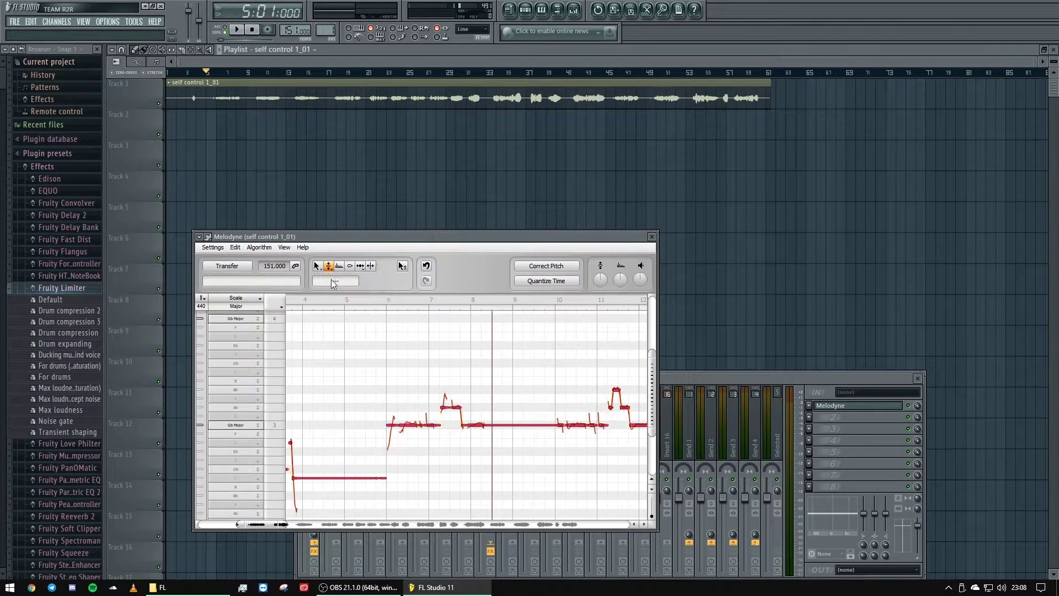
pyautogui.doubleClick(398, 425)
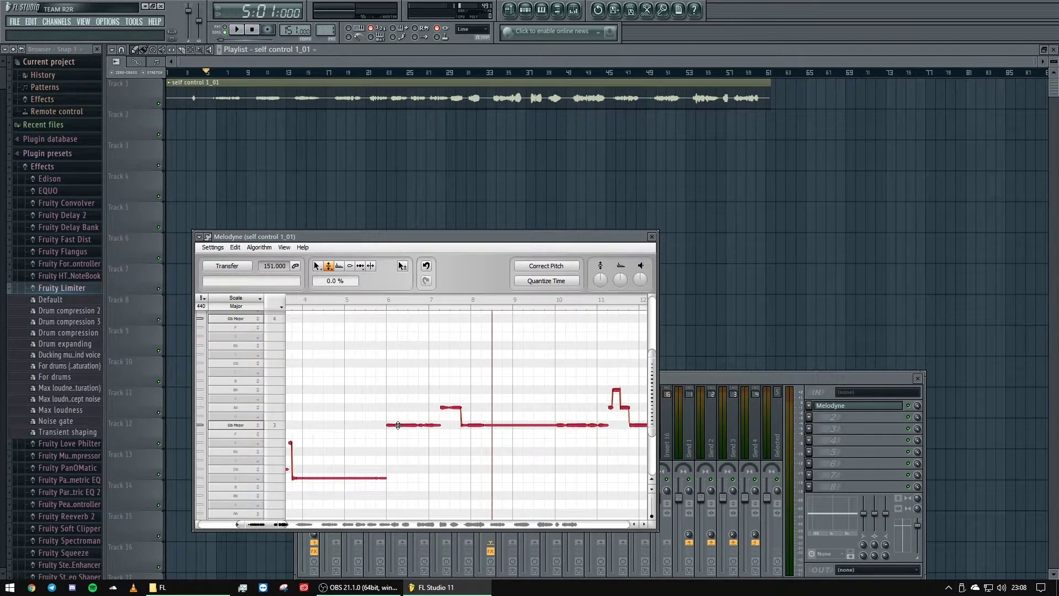
# Switch back to the Pitch tool and listen to the flattened vocal phrase from bar 5 up to bar 8
pyautogui.click(393, 378)
pyautogui.press('space')
pyautogui.press('space')
pyautogui.hotkey('ctrl', 'a')
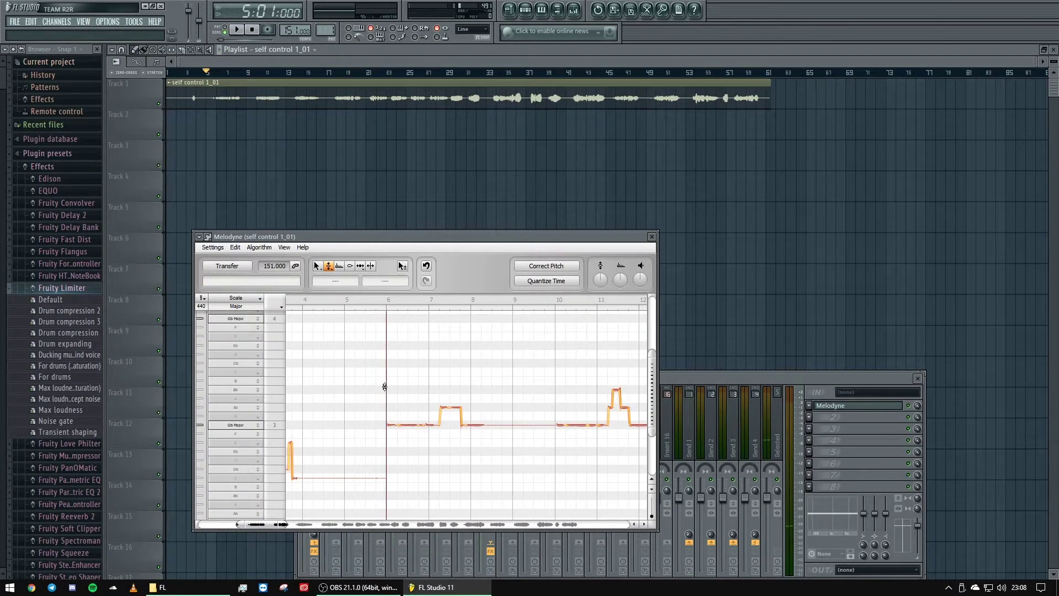
pyautogui.press('space')
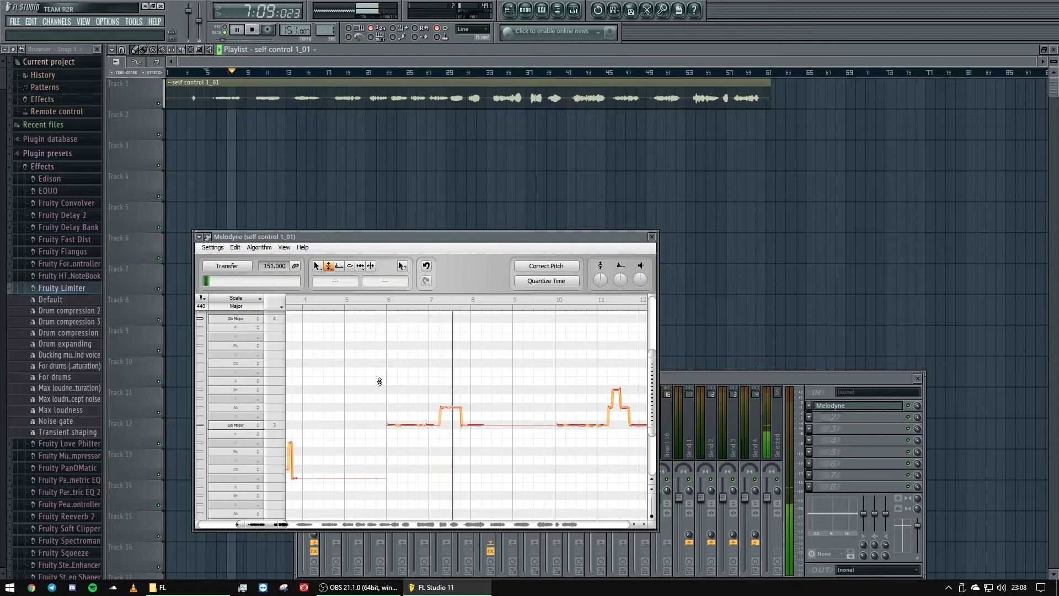
pyautogui.press('space')
# Raise the first high note just after bar 7 to Bb 3 with the Pitch tool
pyautogui.moveTo(443, 406); pyautogui.dragTo(446, 393)
pyautogui.click(452, 381)
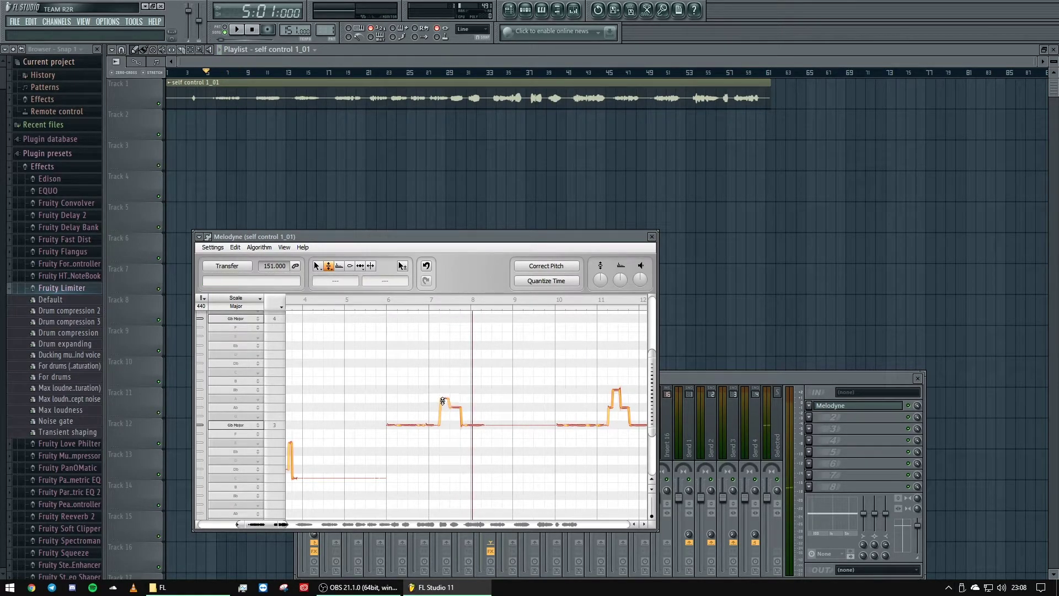
pyautogui.click(444, 399)
pyautogui.moveTo(446, 399); pyautogui.dragTo(446, 391)
# Play the vocal through to bar 15, and raise the short note following the highest notes after bar 14 to B 3
pyautogui.press('space')
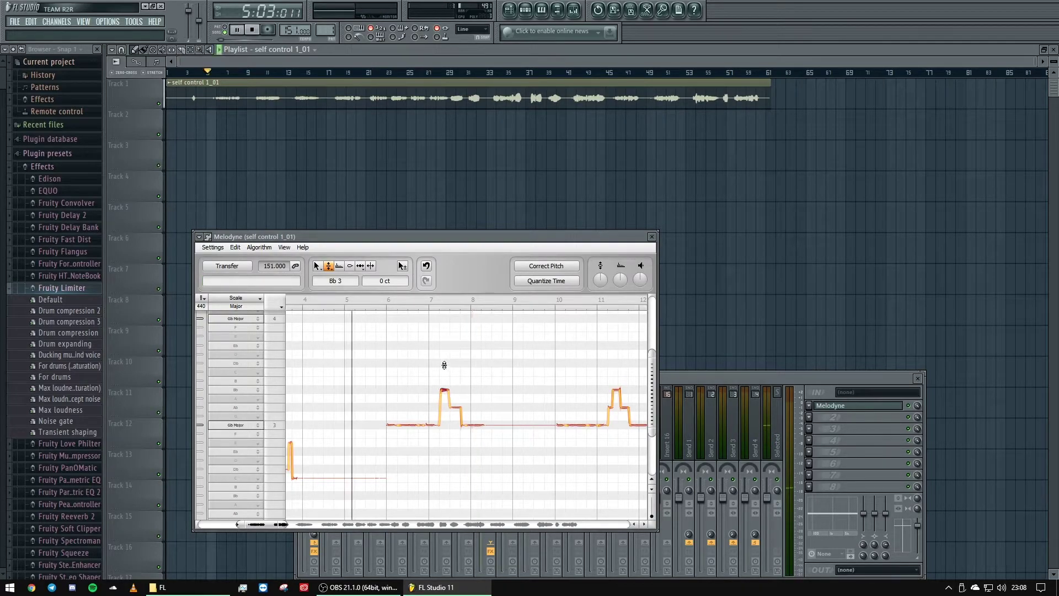
pyautogui.click(472, 361)
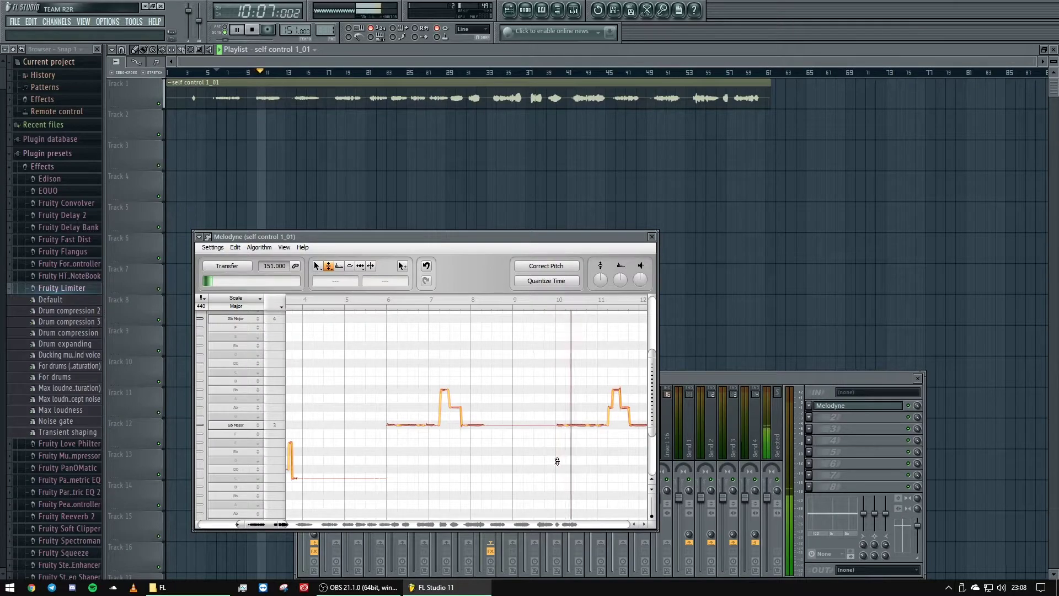
pyautogui.moveTo(273, 524); pyautogui.dragTo(303, 528)
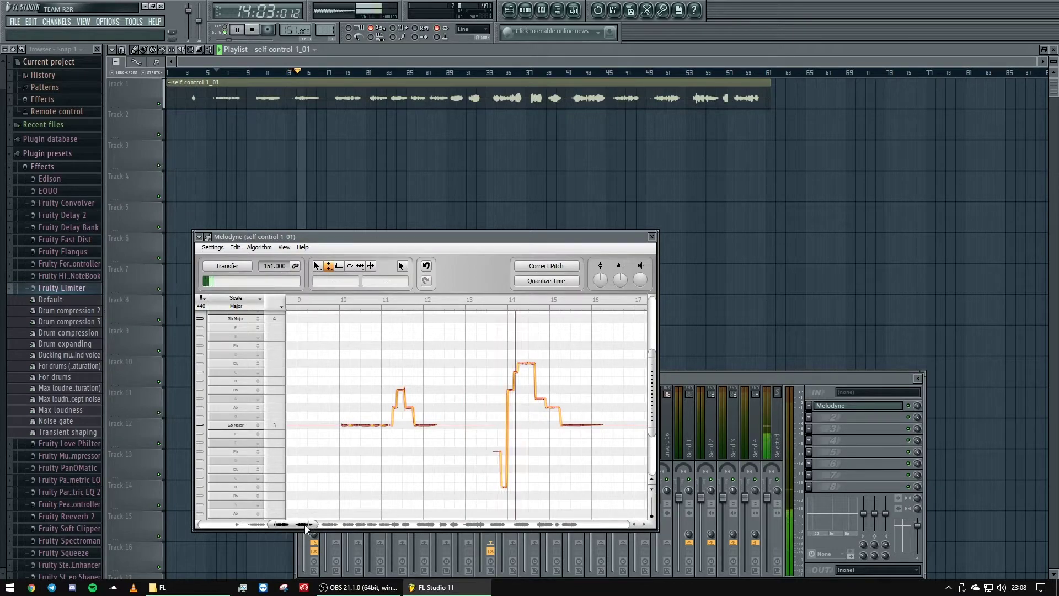
pyautogui.press('space')
pyautogui.click(539, 395)
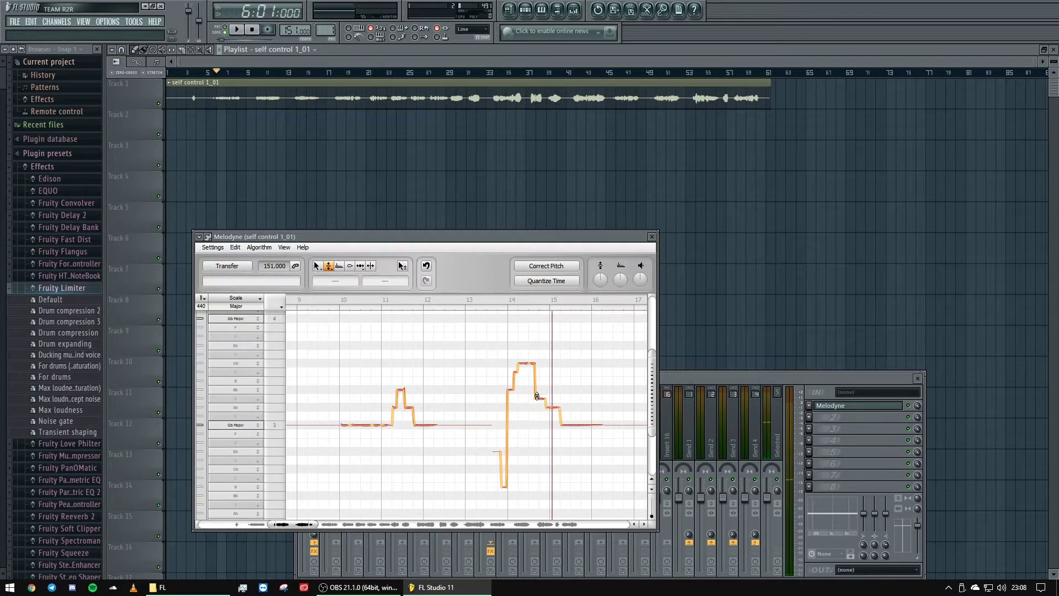
pyautogui.moveTo(544, 393); pyautogui.dragTo(539, 381)
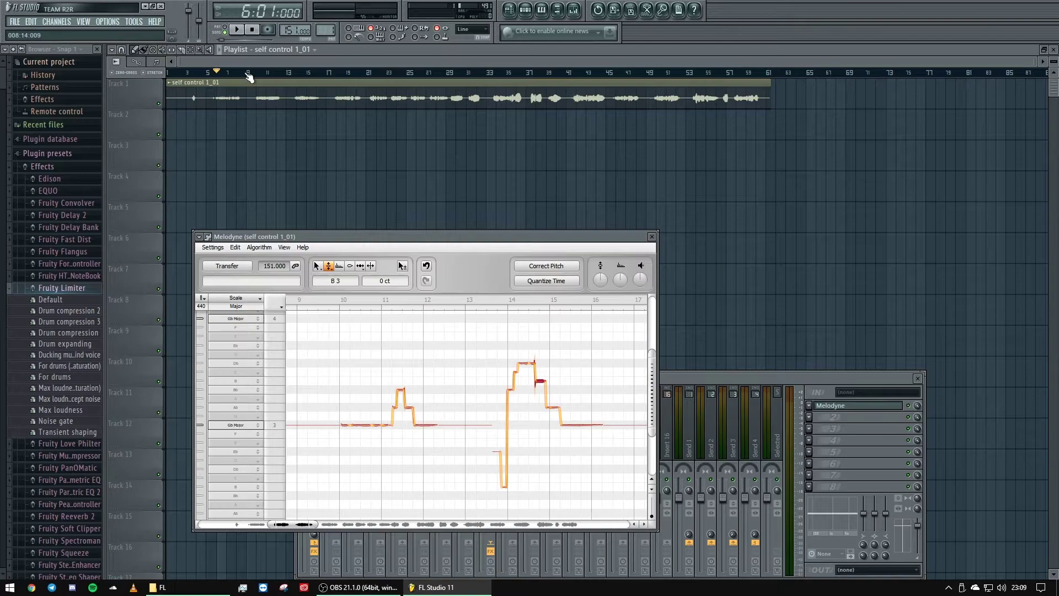
# Set the song position to bar 6 and listen to the vocal phrase from there
pyautogui.click(257, 75)
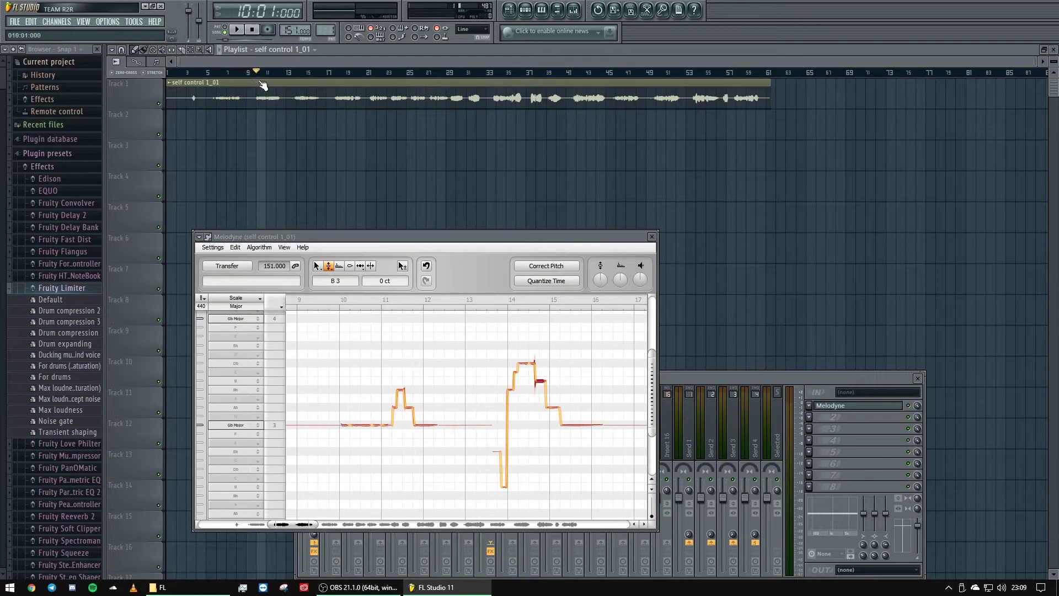
pyautogui.click(220, 77)
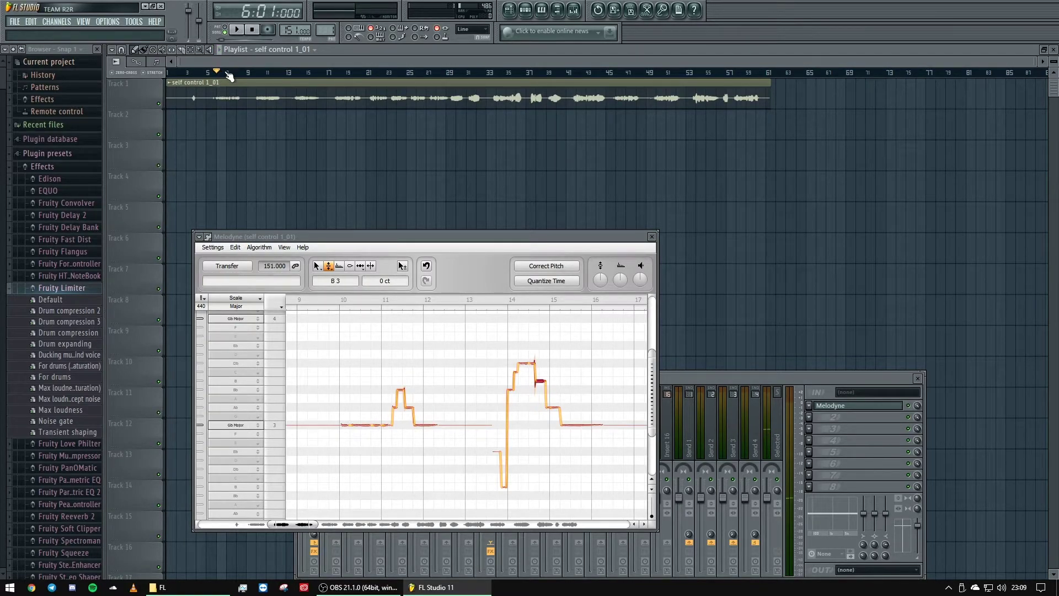
pyautogui.press('space')
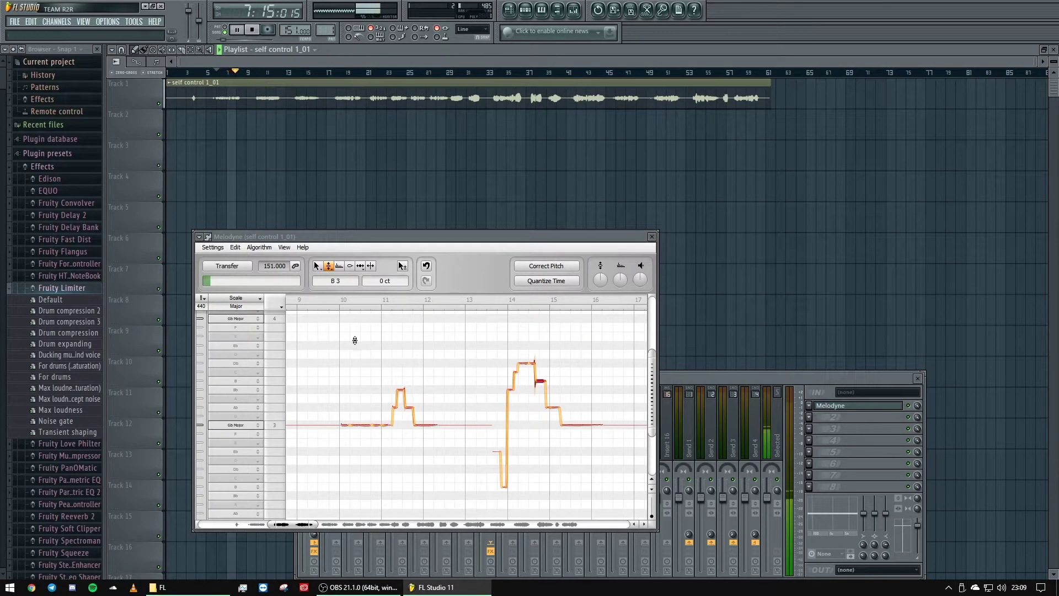
pyautogui.press('space')
# Listen to the phrase from bar 5 and split the Bb 3 note after bar 7 in two with the Note Separation tool
pyautogui.moveTo(293, 524); pyautogui.dragTo(258, 525)
pyautogui.click(209, 78)
pyautogui.click(373, 269)
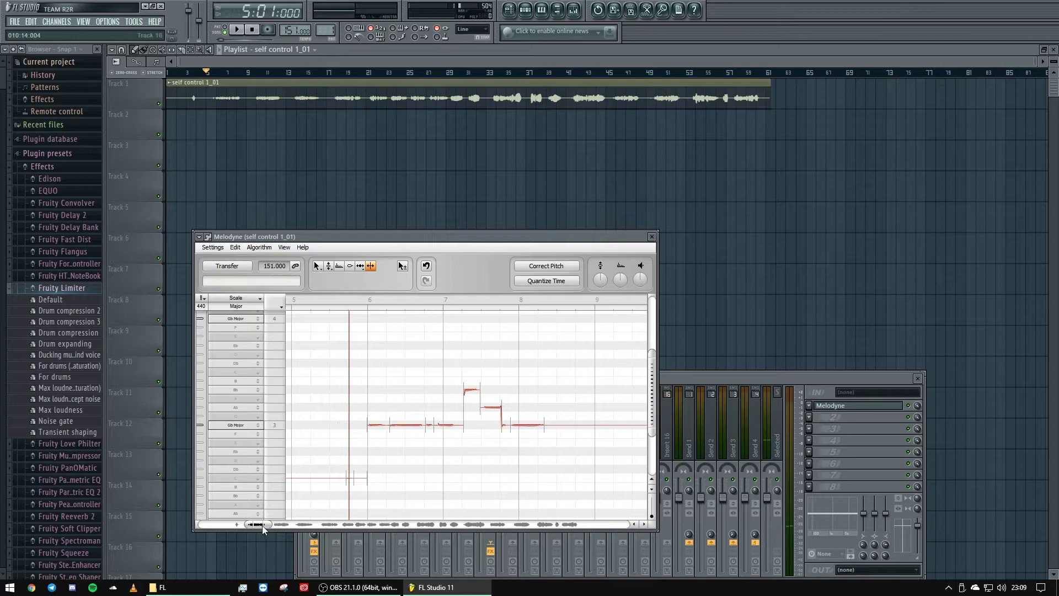
pyautogui.moveTo(247, 525); pyautogui.dragTo(248, 525)
pyautogui.press('space')
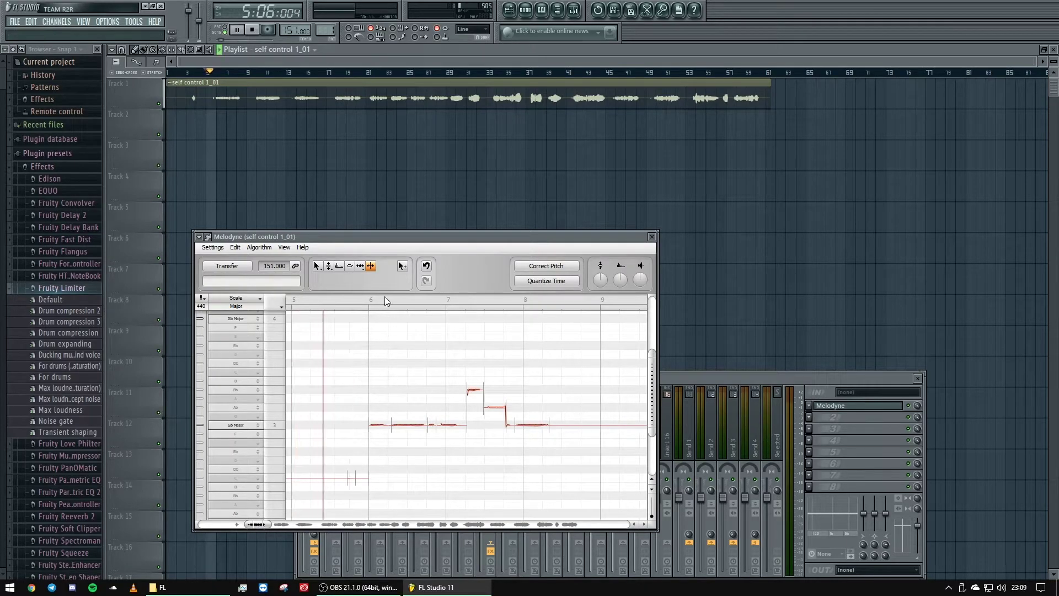
pyautogui.press('space')
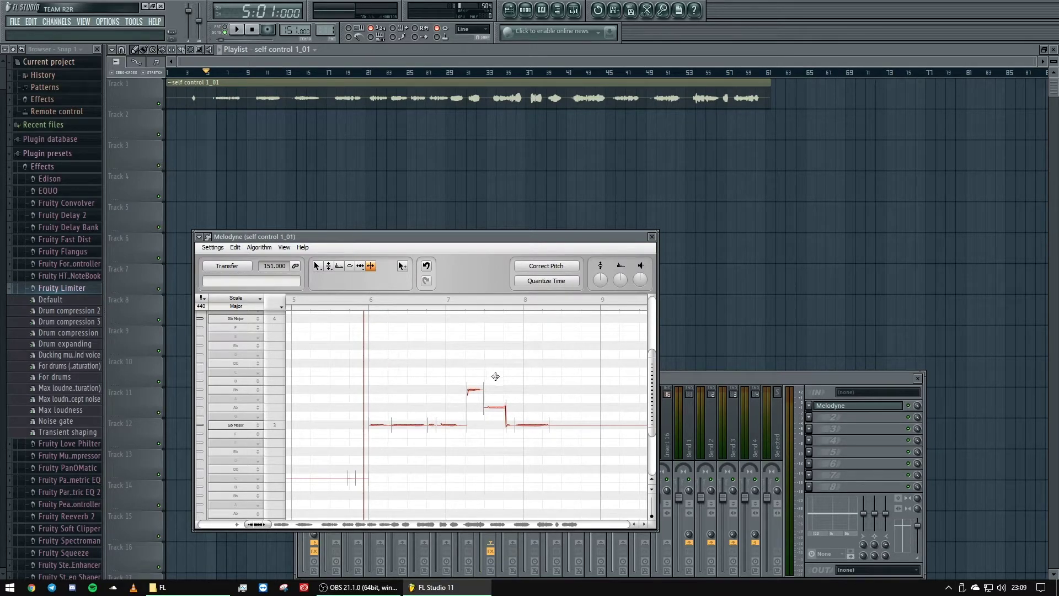
pyautogui.press('space')
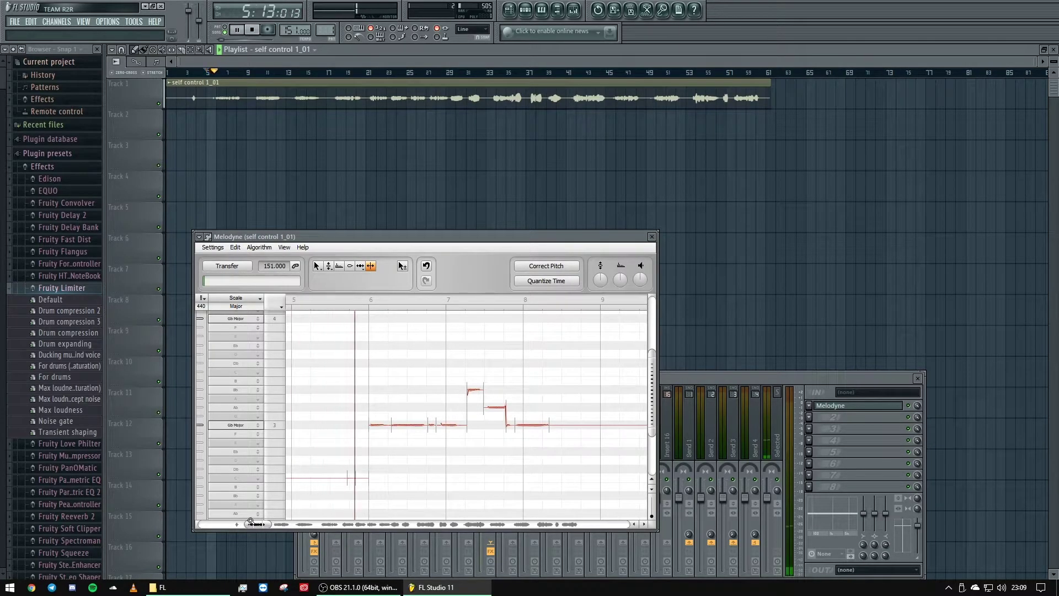
pyautogui.press('space')
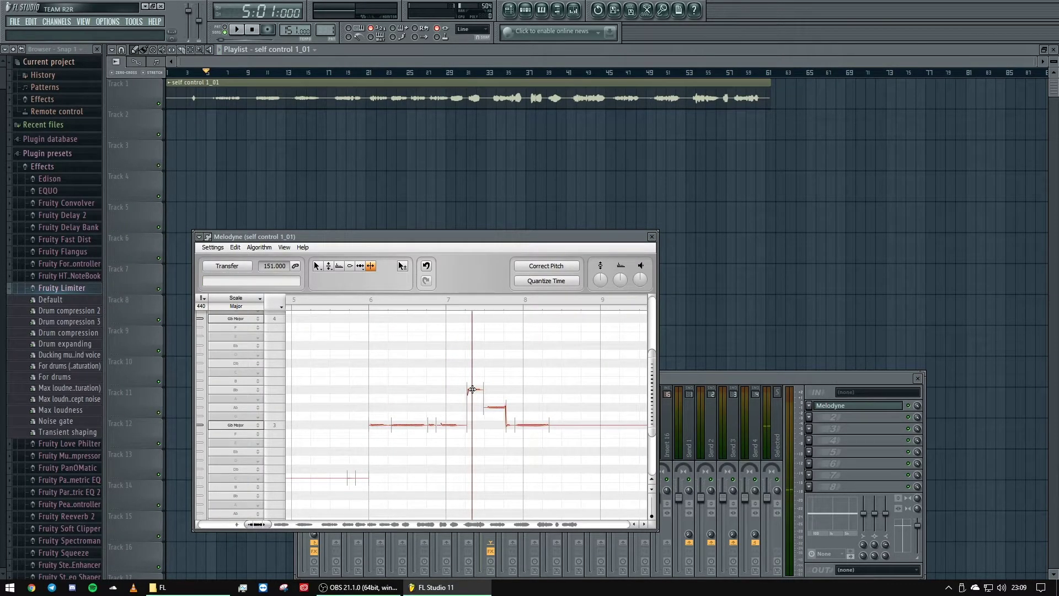
pyautogui.doubleClick(472, 390)
# Tune the first part of the split note to Bb 3 and the second to B 3, and play the phrase from bar 6
pyautogui.click(329, 267)
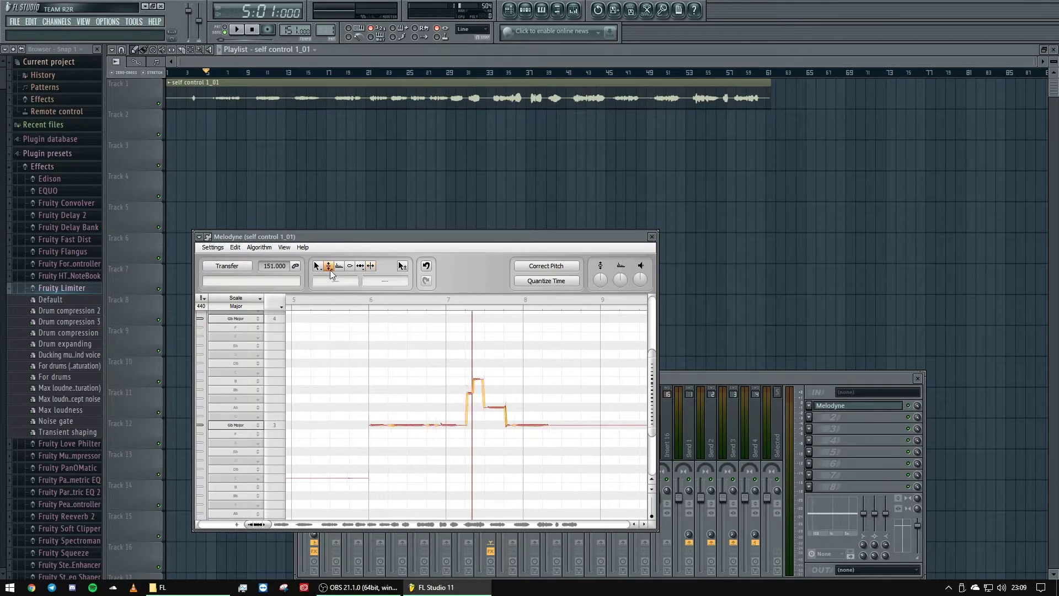
pyautogui.click(481, 376)
pyautogui.click(470, 394)
pyautogui.click(480, 382)
pyautogui.moveTo(480, 383)
pyautogui.mouseDown()
pyautogui.moveTo(455, 391)
pyautogui.moveTo(478, 379)
pyautogui.mouseUp()
pyautogui.press('space')
pyautogui.click(450, 343)
pyautogui.press('space')
pyautogui.press('space')
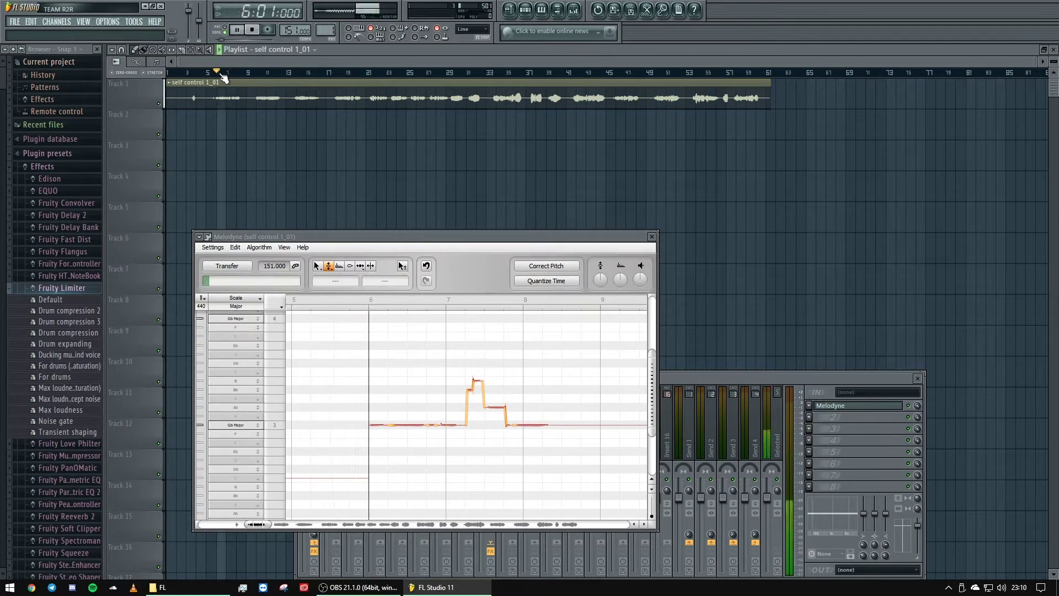
pyautogui.press('space')
# Lower the first part of the split note to A 3 and the second to Bb 3, and play the phrase from bar 6
pyautogui.click(479, 381)
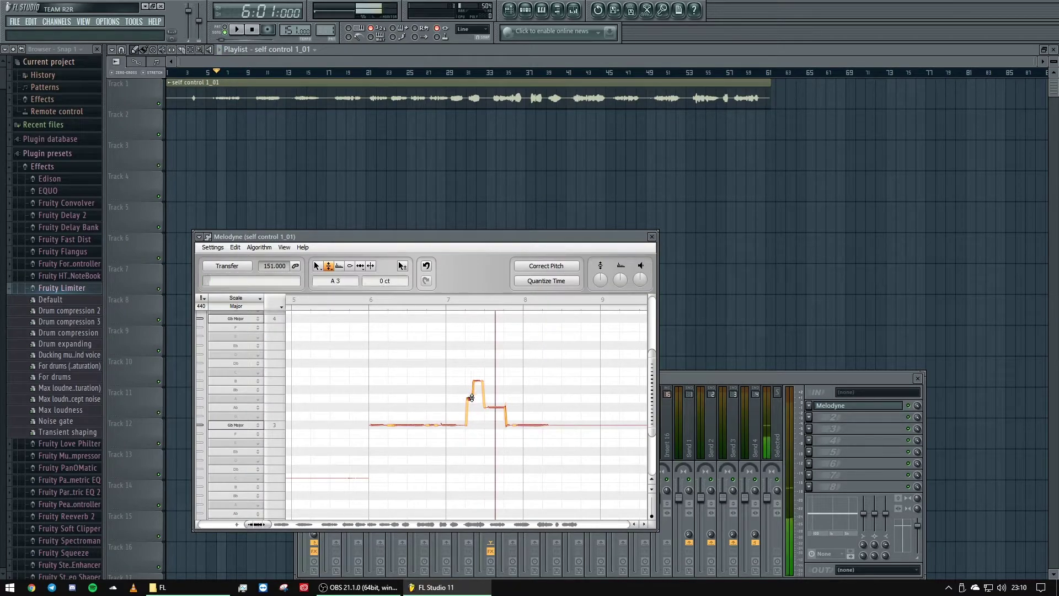
pyautogui.moveTo(479, 381); pyautogui.dragTo(478, 389)
pyautogui.click(386, 311)
pyautogui.press('space')
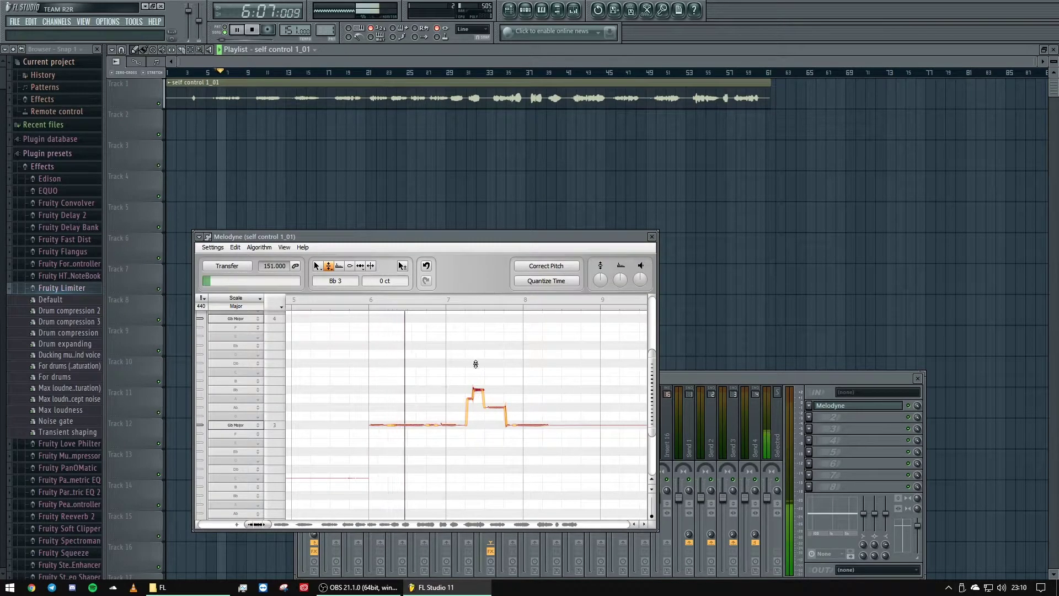
pyautogui.press('space')
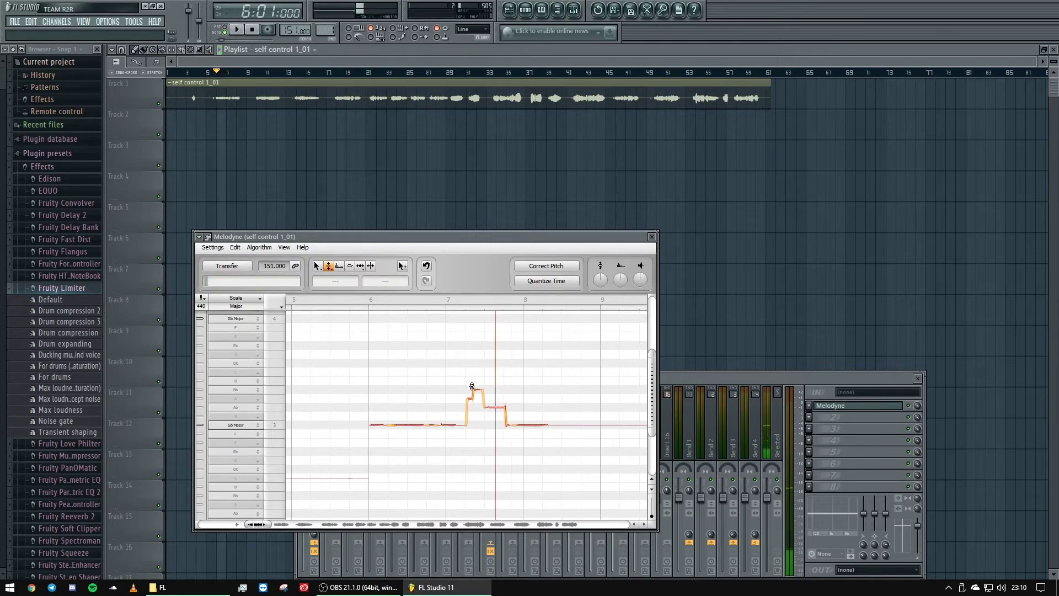
# Raise the second part of the split note to C 4 and play the phrase again
pyautogui.moveTo(477, 389); pyautogui.dragTo(482, 382)
pyautogui.moveTo(478, 378); pyautogui.dragTo(478, 371)
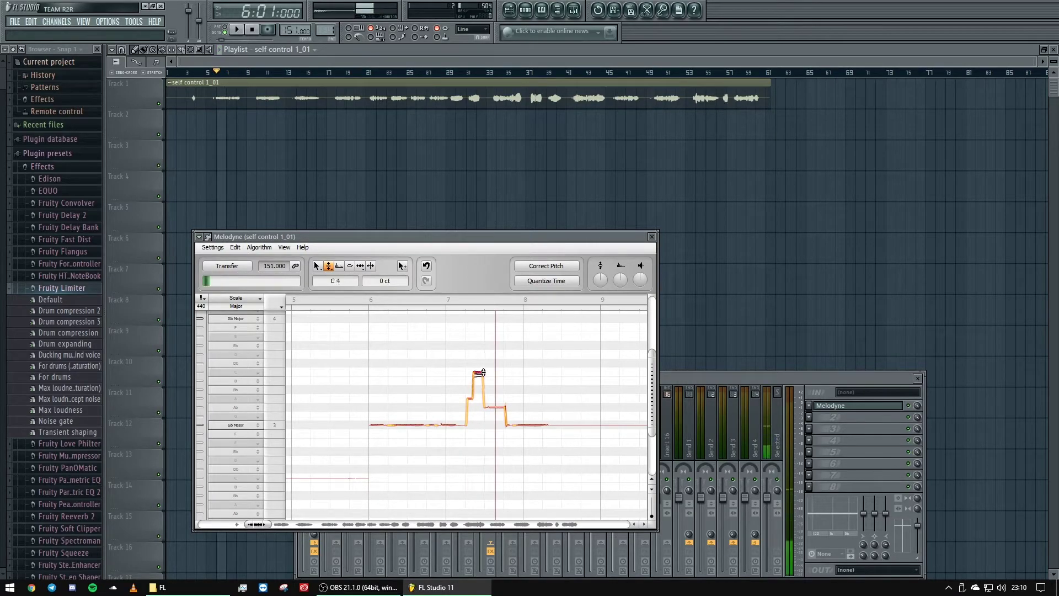
pyautogui.press('space')
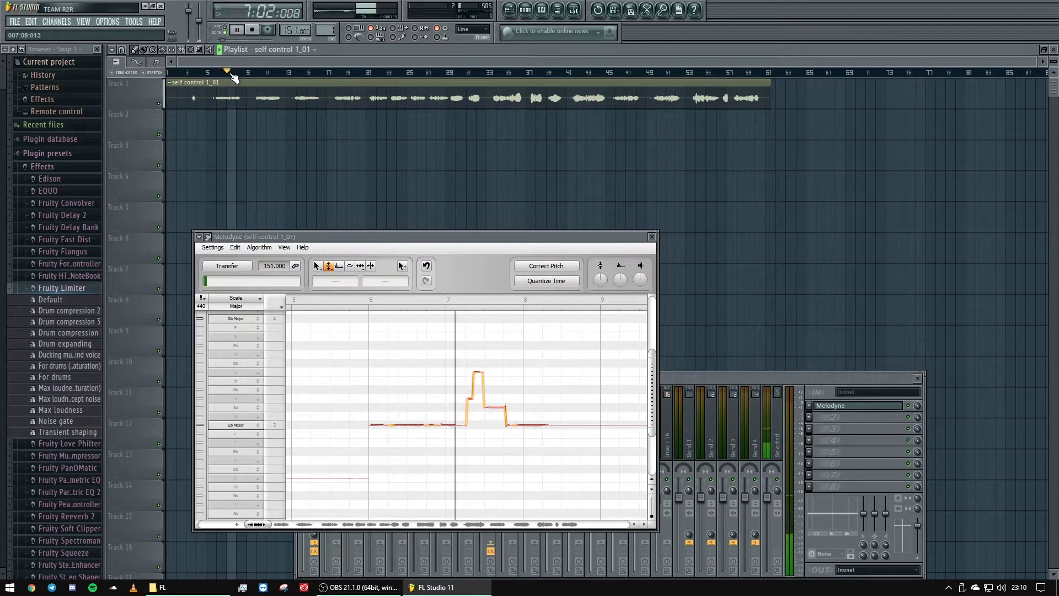
# Tune both parts of the split note after bar 7 to B 3 and play the phrase
pyautogui.press('space')
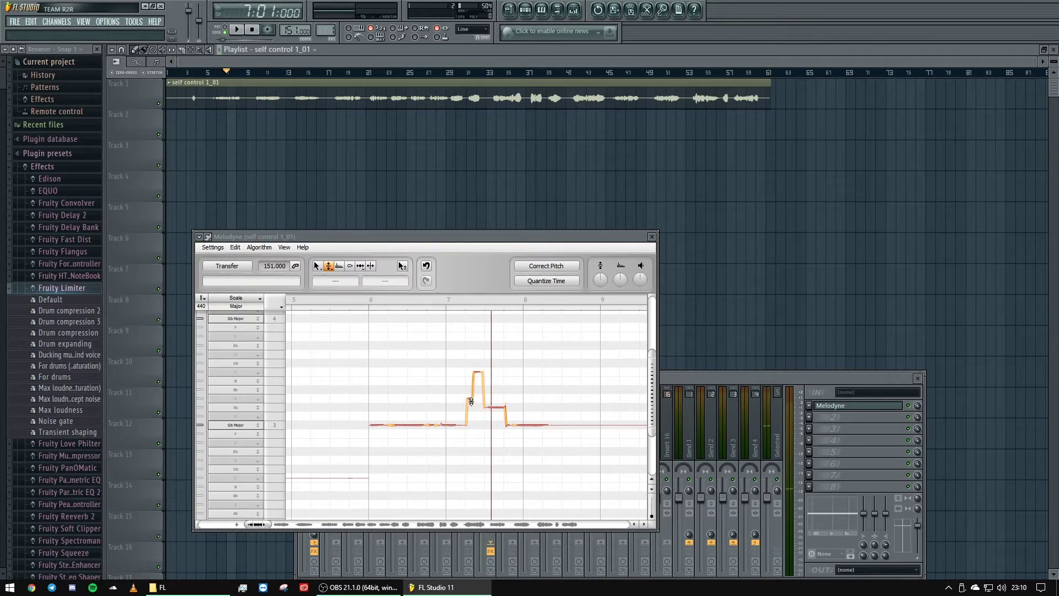
pyautogui.click(470, 391)
pyautogui.moveTo(474, 378); pyautogui.dragTo(477, 370)
pyautogui.press('space')
pyautogui.press('space')
pyautogui.click(470, 375)
pyautogui.press('space')
pyautogui.moveTo(479, 373); pyautogui.dragTo(472, 382)
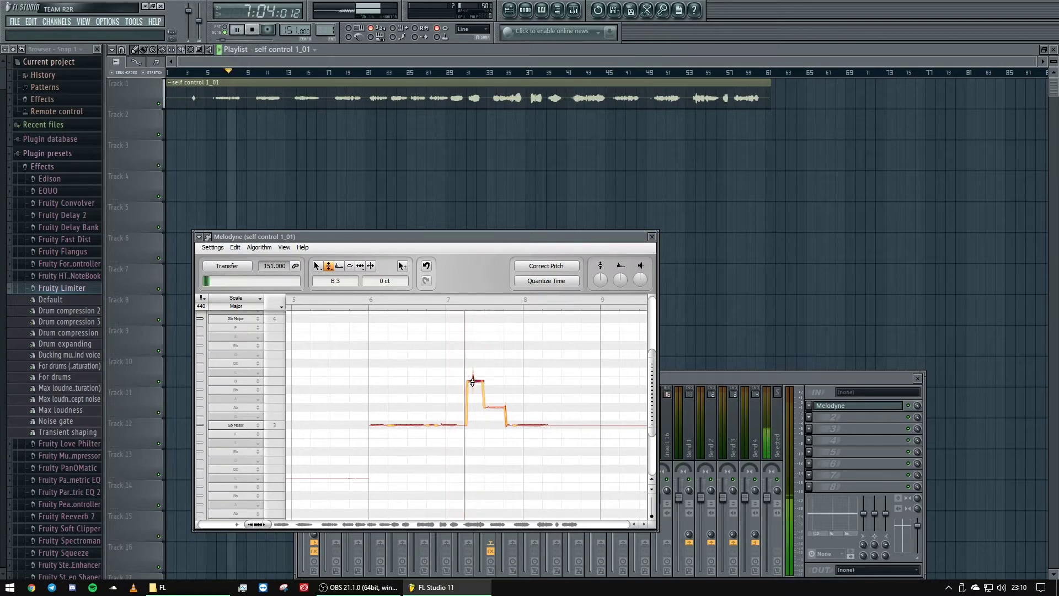
# Lower the first part of the split note to A 3 and the second to Bb 3, and play the phrase
pyautogui.press('space')
pyautogui.moveTo(478, 381); pyautogui.dragTo(473, 390)
pyautogui.click(470, 389)
pyautogui.press('space')
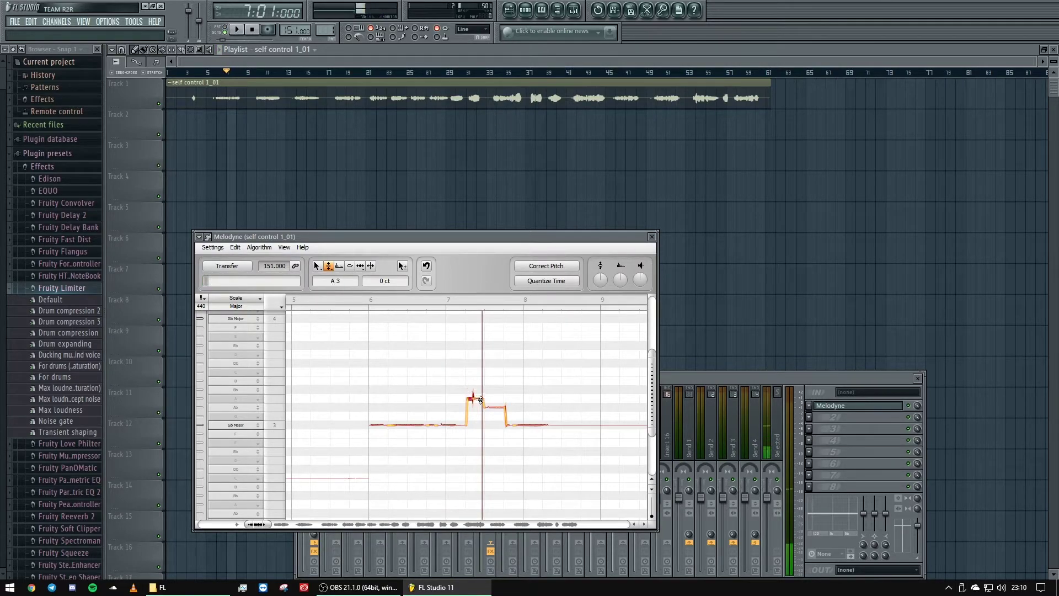
pyautogui.press('space')
pyautogui.click(495, 372)
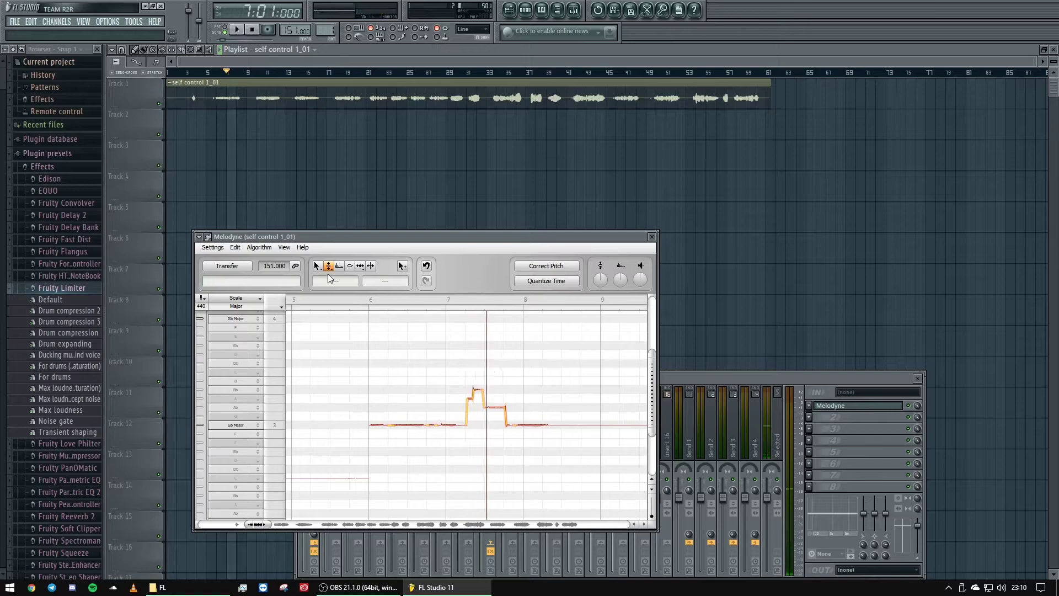
# Set the time grid to 1/32 and nudge the second part of the split note slightly earlier with the Time tool
pyautogui.click(360, 265)
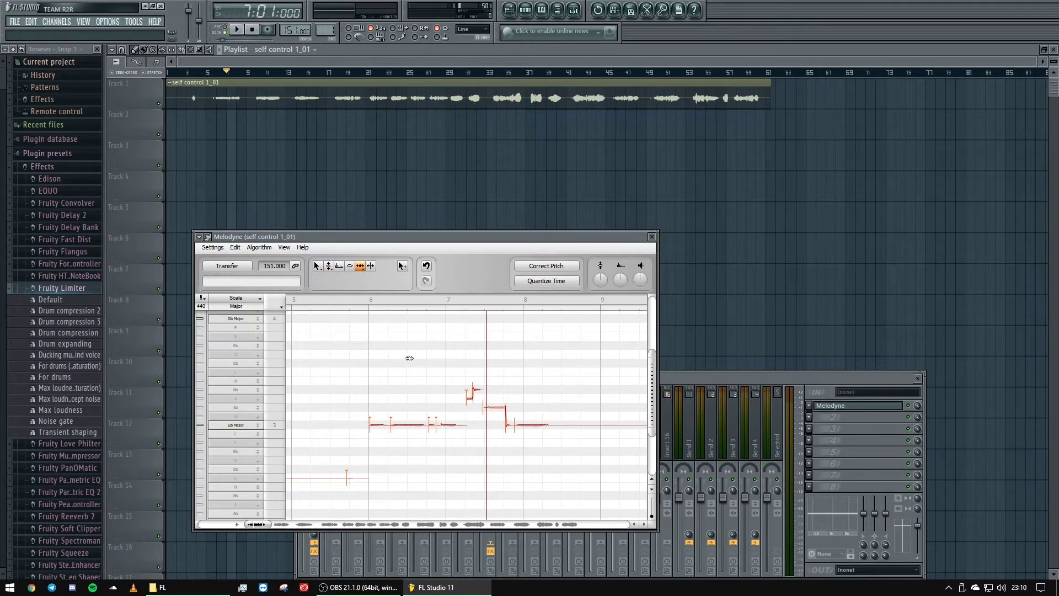
pyautogui.click(280, 305)
pyautogui.moveTo(286, 340)
pyautogui.moveTo(283, 314)
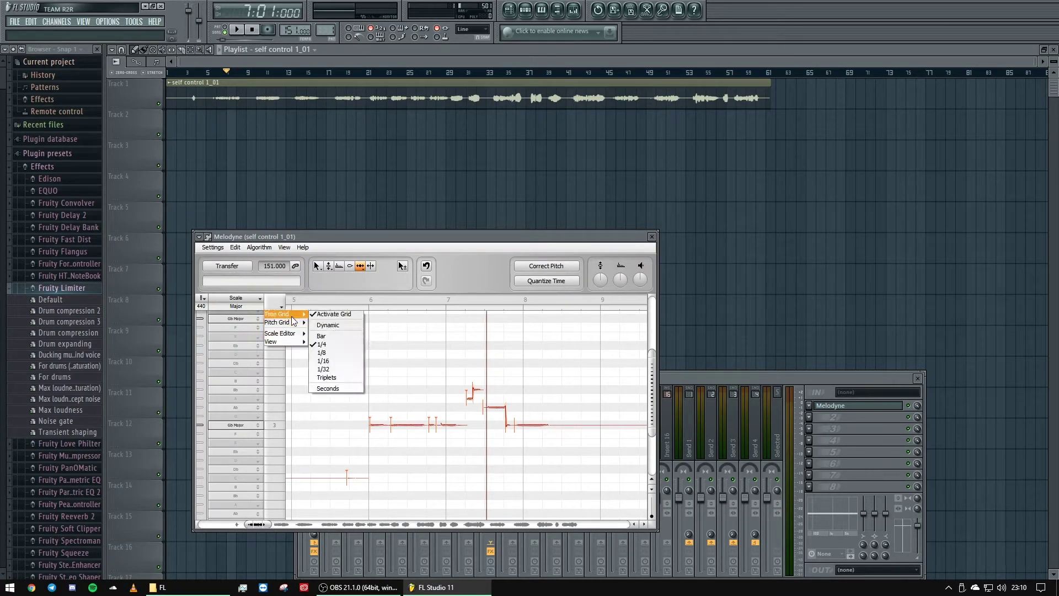
pyautogui.click(337, 371)
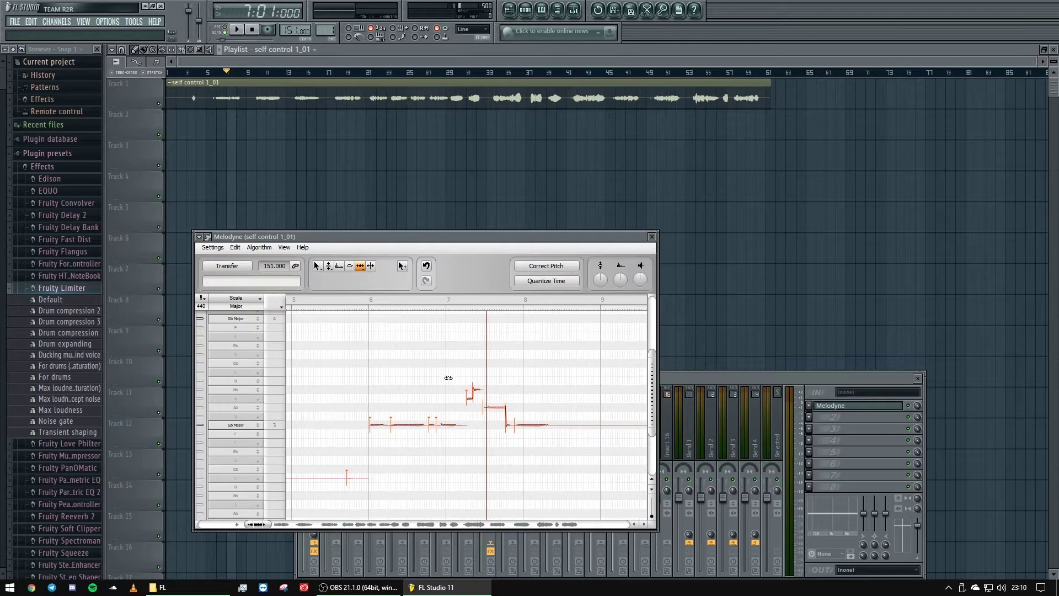
pyautogui.moveTo(473, 390); pyautogui.dragTo(471, 391)
# Undo the latest edits to the split note after bar 7 one after another
pyautogui.click(235, 247)
pyautogui.click(234, 256)
pyautogui.click(235, 247)
pyautogui.click(234, 255)
pyautogui.click(237, 247)
pyautogui.click(234, 255)
pyautogui.click(235, 247)
pyautogui.click(236, 255)
pyautogui.click(235, 247)
pyautogui.click(236, 254)
pyautogui.click(235, 247)
pyautogui.click(236, 255)
pyautogui.click(236, 249)
pyautogui.click(236, 256)
pyautogui.click(237, 249)
pyautogui.click(236, 255)
pyautogui.click(237, 248)
pyautogui.click(238, 256)
pyautogui.click(237, 248)
pyautogui.click(237, 255)
pyautogui.click(237, 249)
pyautogui.click(237, 256)
pyautogui.click(237, 250)
pyautogui.click(237, 256)
pyautogui.click(236, 247)
pyautogui.click(237, 256)
pyautogui.click(236, 247)
pyautogui.click(237, 255)
pyautogui.click(236, 248)
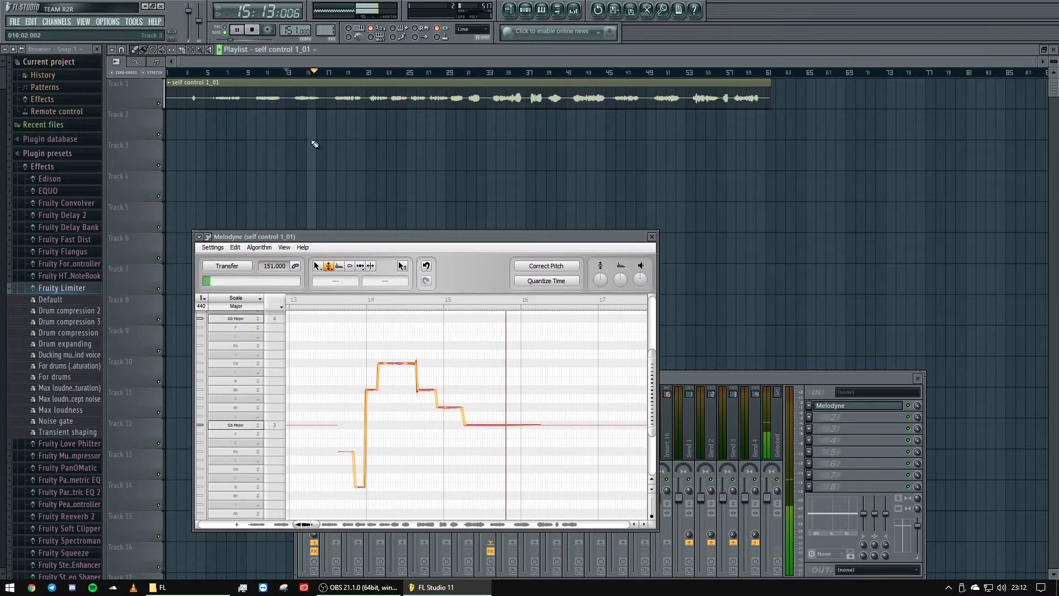
# Listen to the phrase from bar 15 and split the long Gb 3 note there into three with the Note Separation tool
pyautogui.press('space')
pyautogui.click(306, 72)
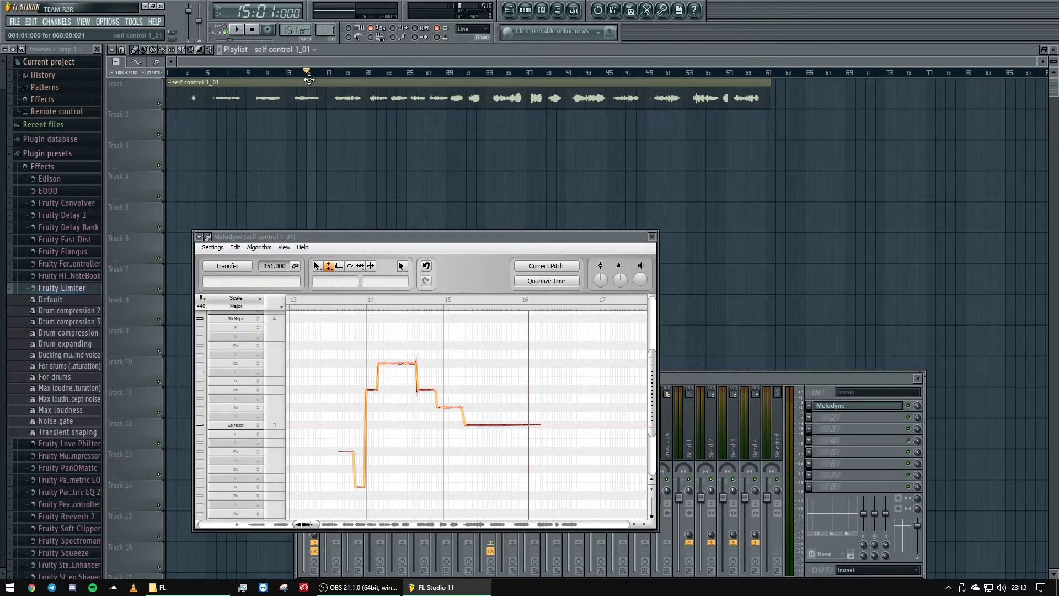
pyautogui.press('space')
pyautogui.press('space')
pyautogui.click(372, 267)
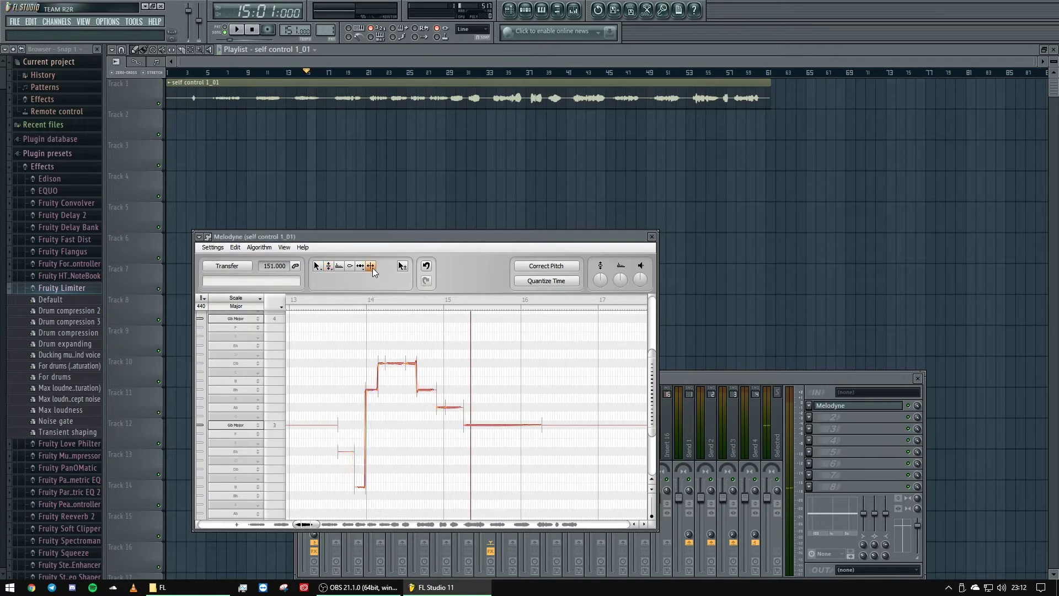
pyautogui.click(329, 266)
pyautogui.doubleClick(504, 423)
pyautogui.click(504, 402)
pyautogui.click(372, 267)
pyautogui.doubleClick(485, 425)
pyautogui.doubleClick(504, 427)
# Flatten the pitch curves of the three split parts and play the phrase from bar 15
pyautogui.click(328, 268)
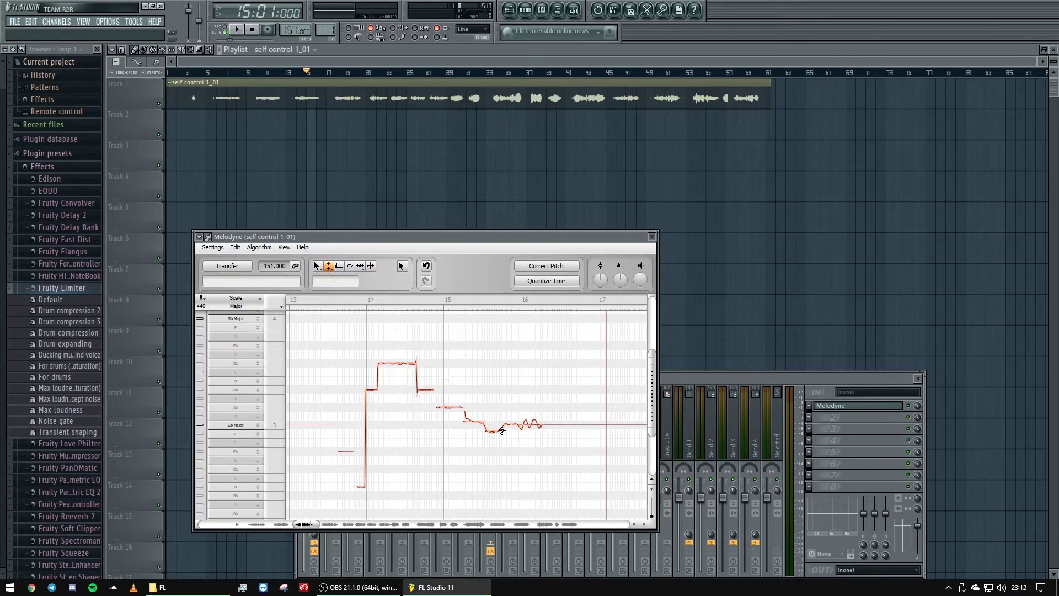
pyautogui.moveTo(481, 416); pyautogui.dragTo(516, 438)
pyautogui.doubleClick(525, 426)
pyautogui.click(474, 369)
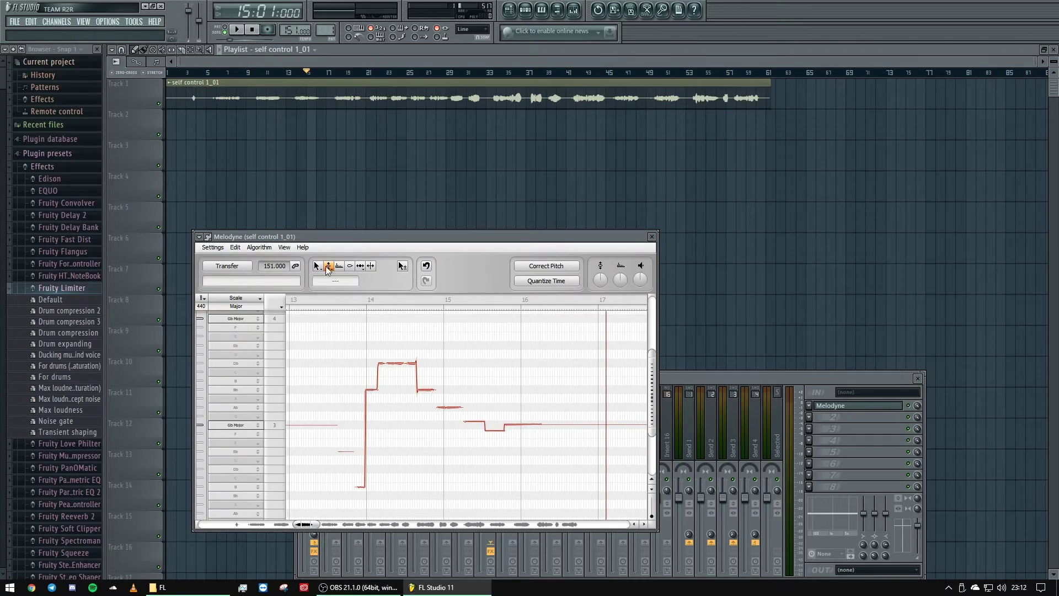
pyautogui.click(361, 265)
pyautogui.press('space')
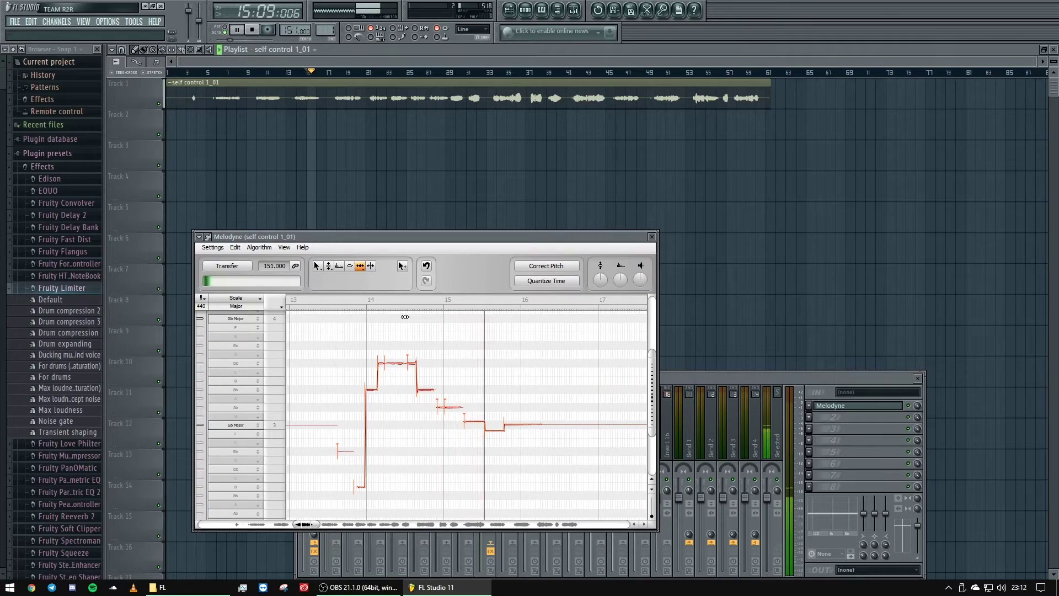
pyautogui.press('space')
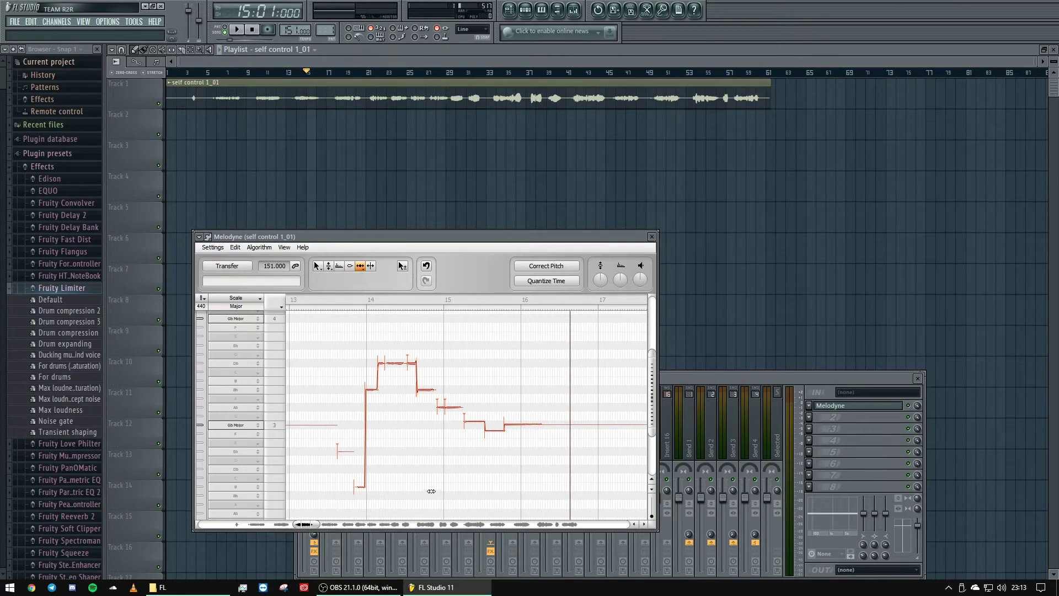
# Tune the first of the three split parts to Gb 3 and the second to F 3, and play from bar 15
pyautogui.click(330, 266)
pyautogui.click(499, 428)
pyautogui.click(472, 426)
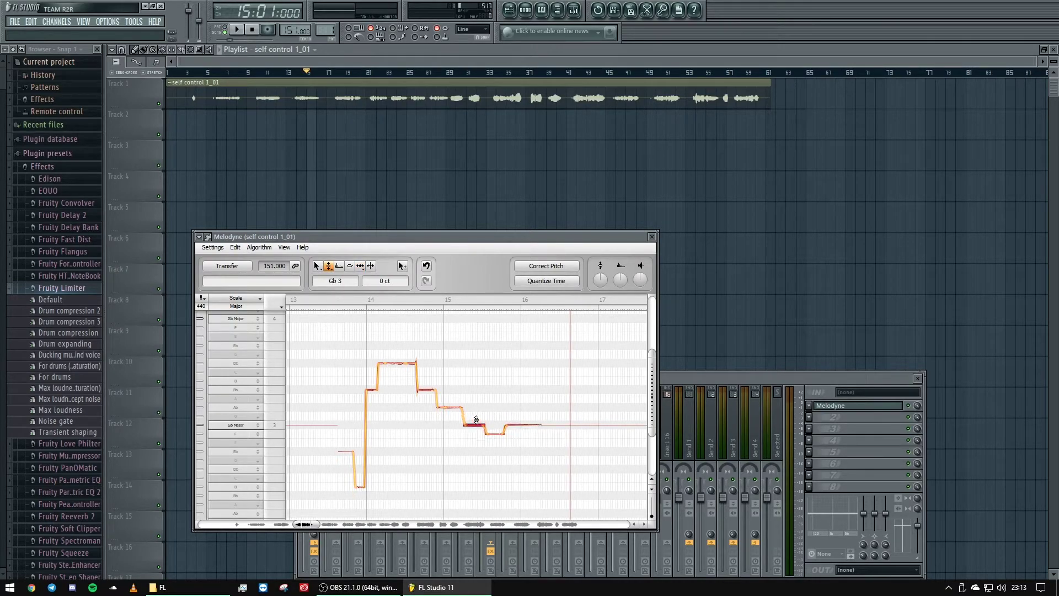
pyautogui.press('space')
pyautogui.click(487, 457)
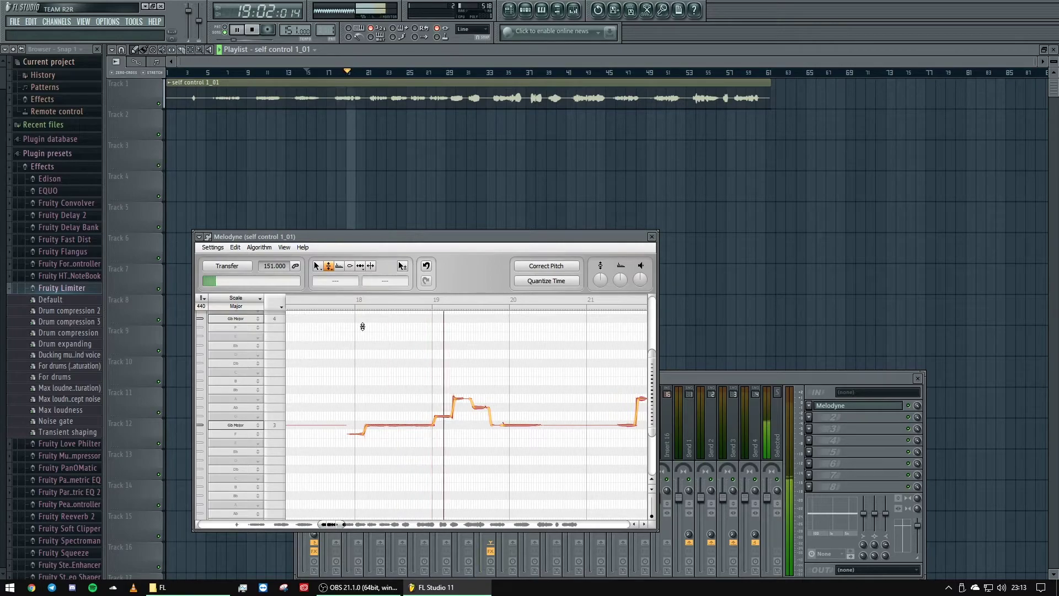
pyautogui.press('space')
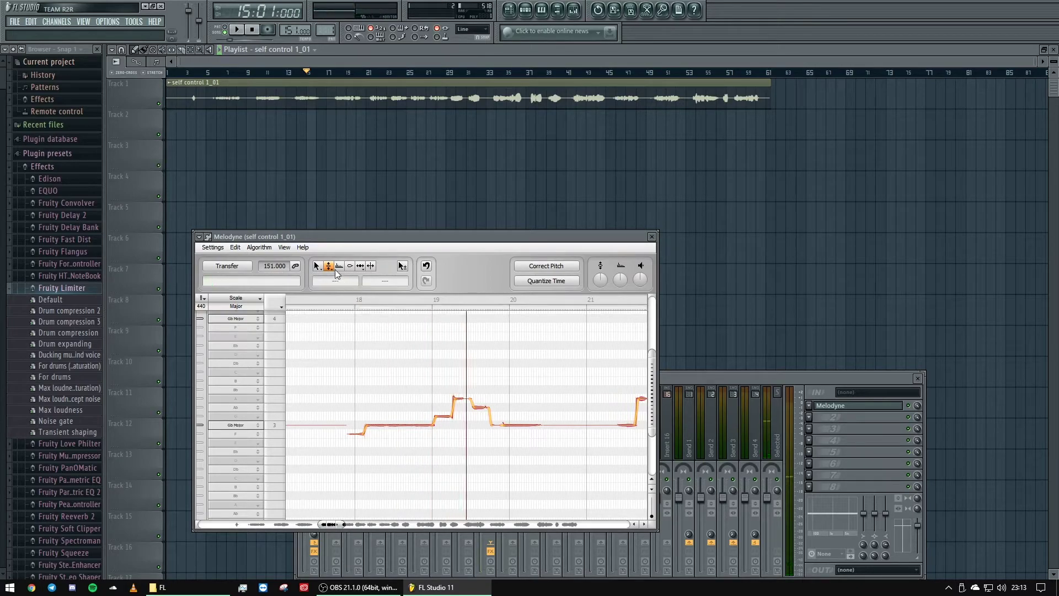
# Lower the short note at the start of bar 19 to Gb 3 and play the phrase from bar 18
pyautogui.moveTo(449, 418); pyautogui.dragTo(448, 427)
pyautogui.press('space')
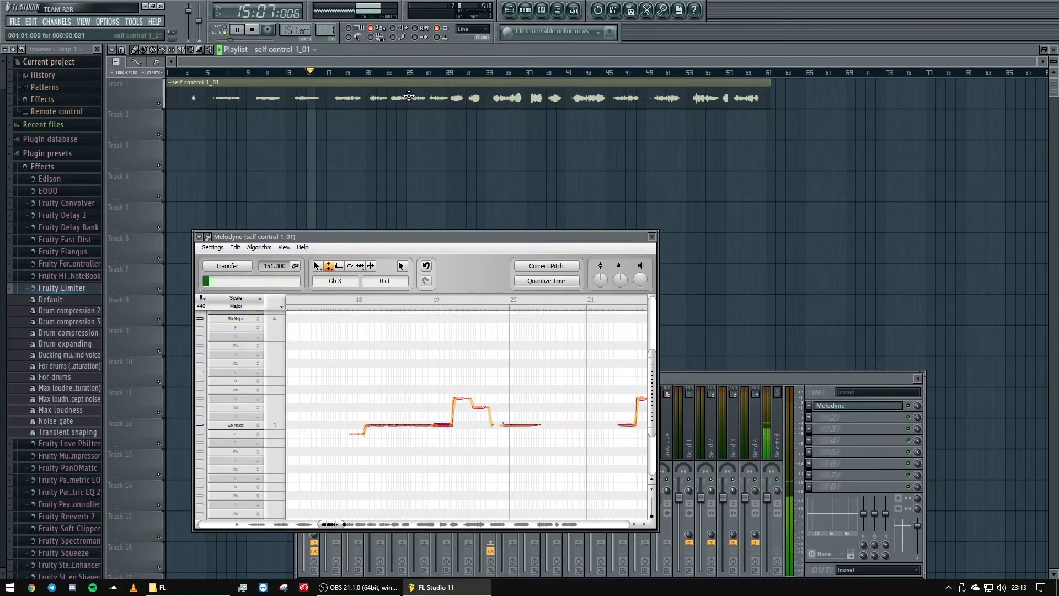
pyautogui.click(331, 75)
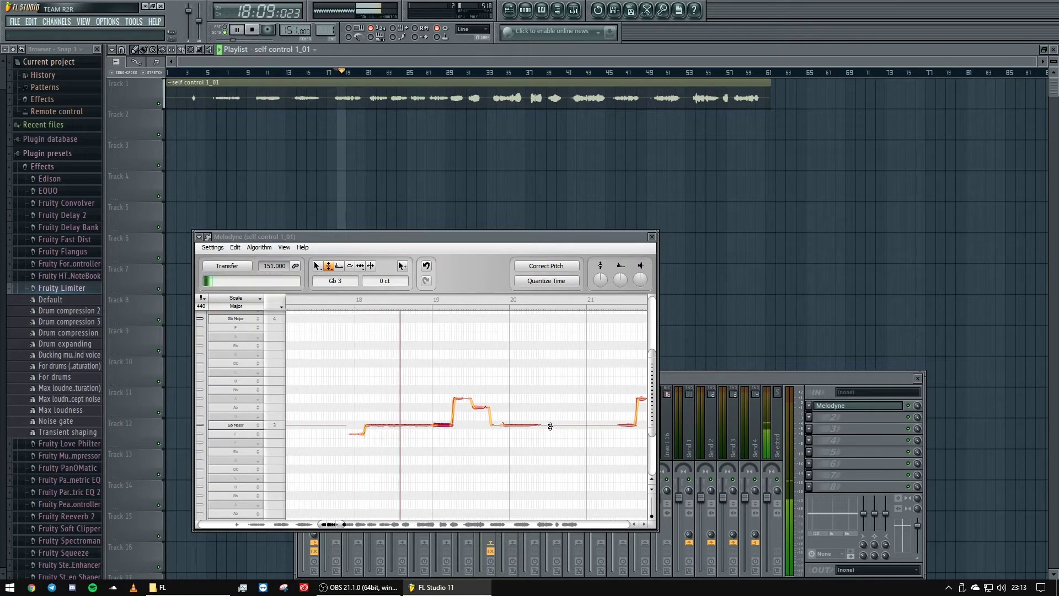
pyautogui.press('space')
# Try the high note after bar 19 at B 3 and A 3 during playback, and settle it on Bb 3
pyautogui.moveTo(466, 397); pyautogui.dragTo(469, 380)
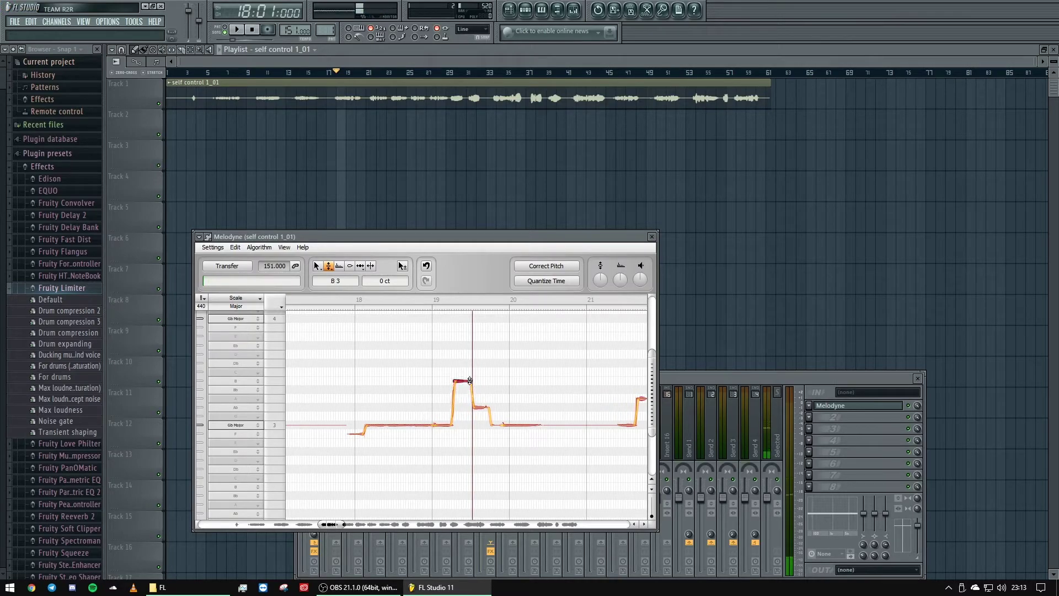
pyautogui.press('space')
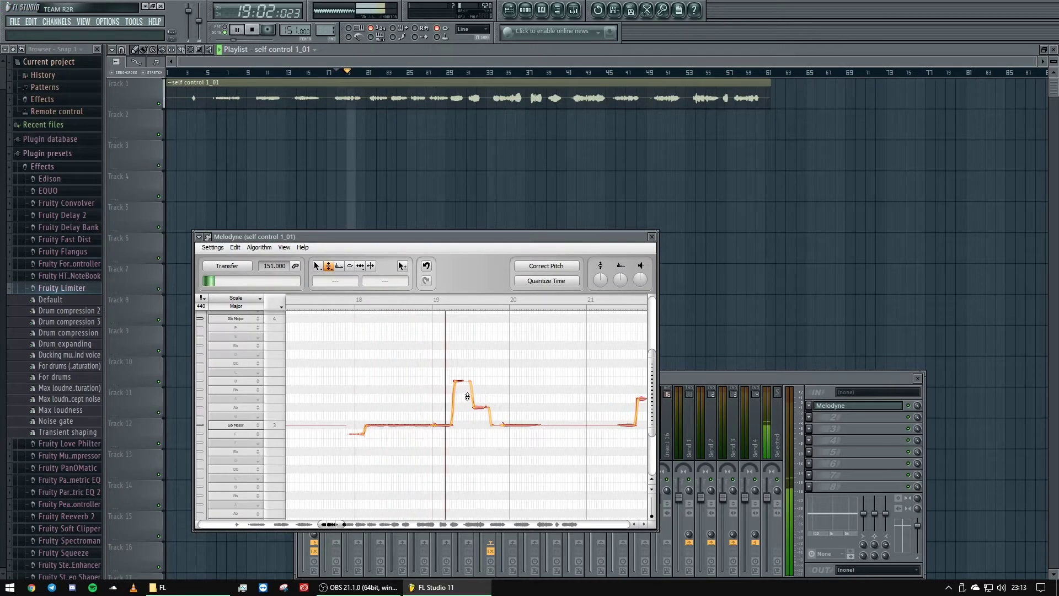
pyautogui.moveTo(468, 398); pyautogui.dragTo(465, 411)
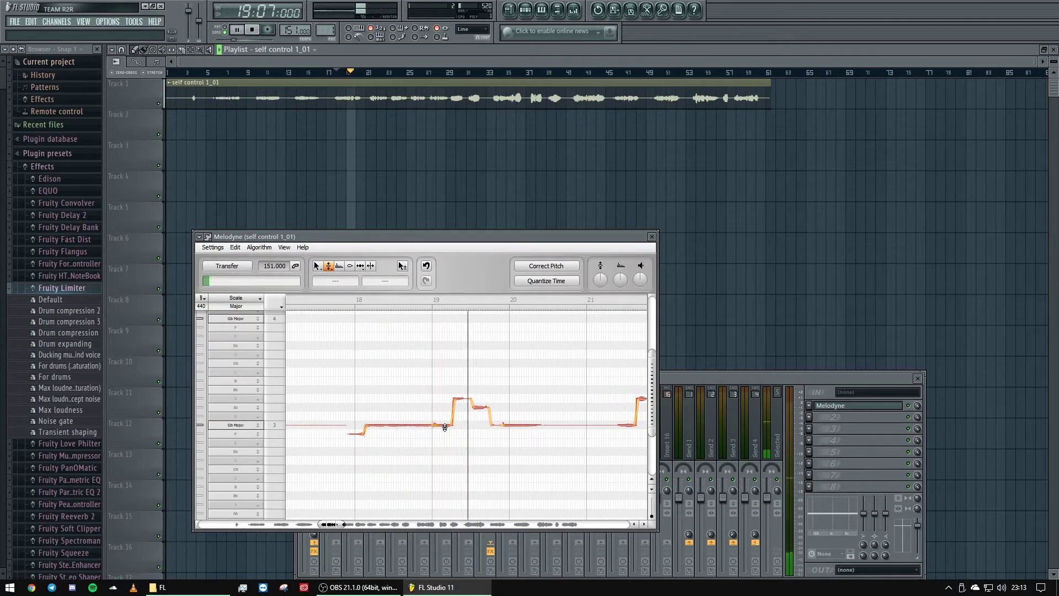
pyautogui.moveTo(462, 418); pyautogui.dragTo(462, 409)
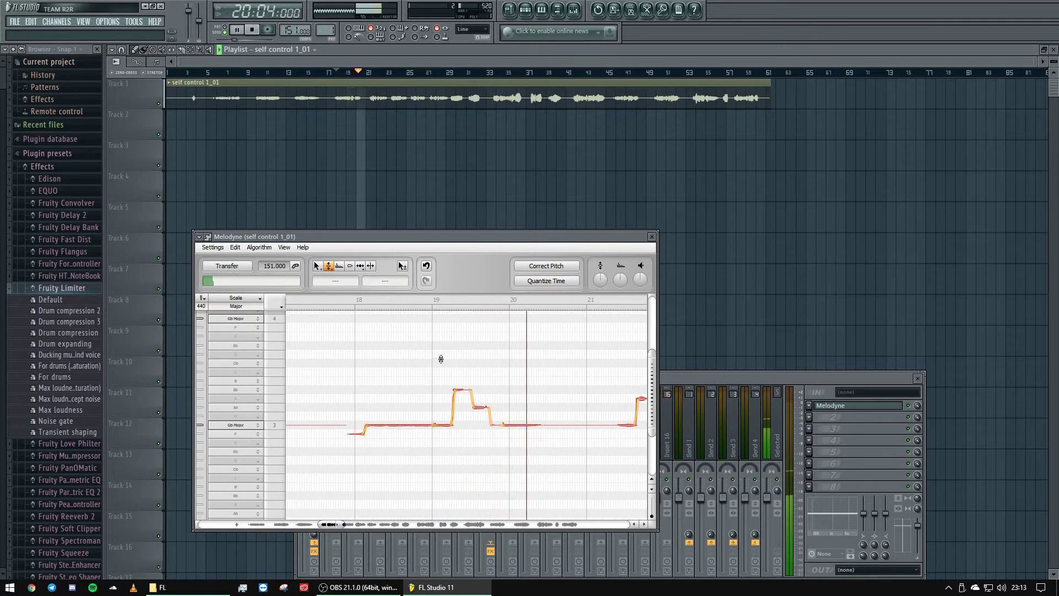
# Play the phrase from bar 18 and split a short piece off the start of the high Bb 3 note after bar 19
pyautogui.click(370, 265)
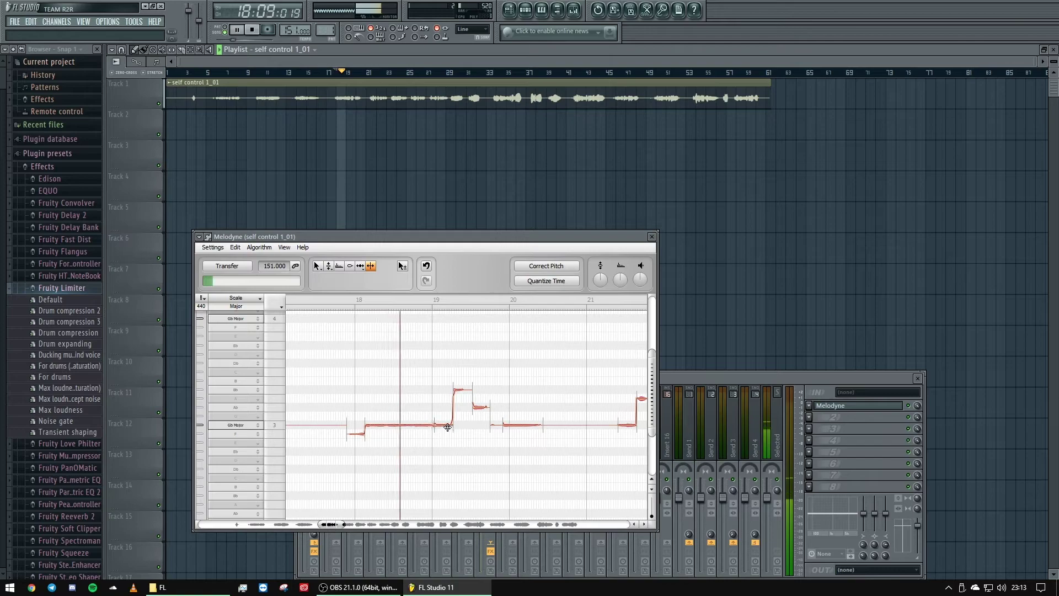
pyautogui.press('space')
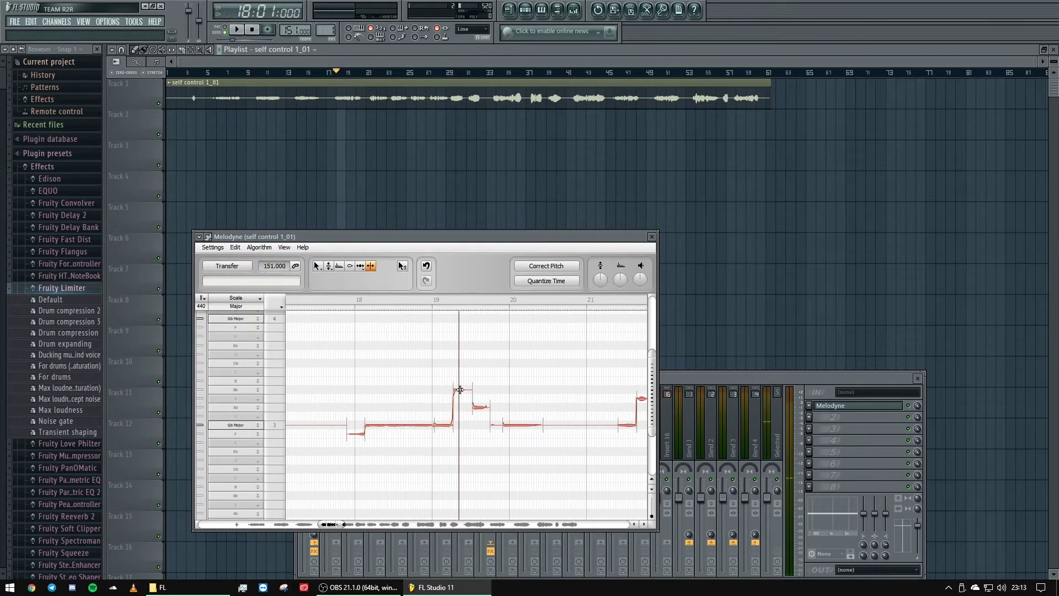
pyautogui.press('space')
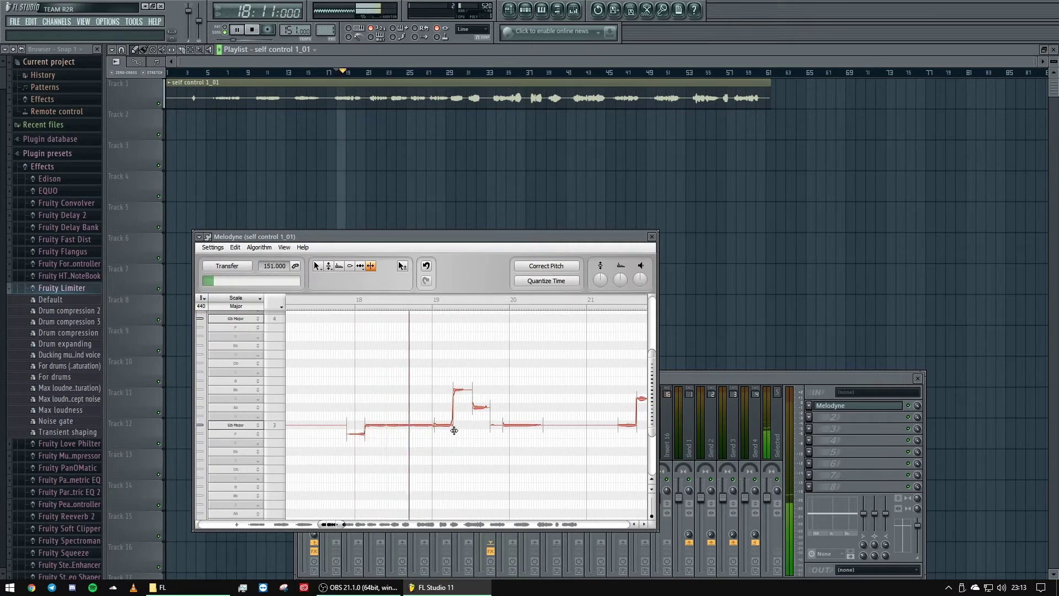
pyautogui.press('space')
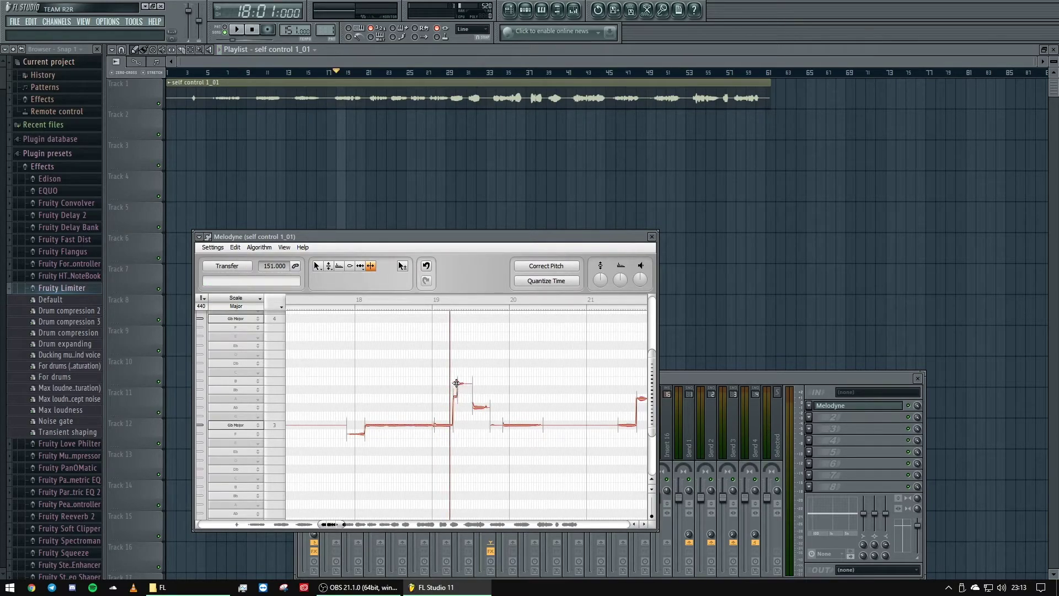
# Tune the short first part of the split note to Ab 3 and the second to A 3, and play from bar 18
pyautogui.click(329, 266)
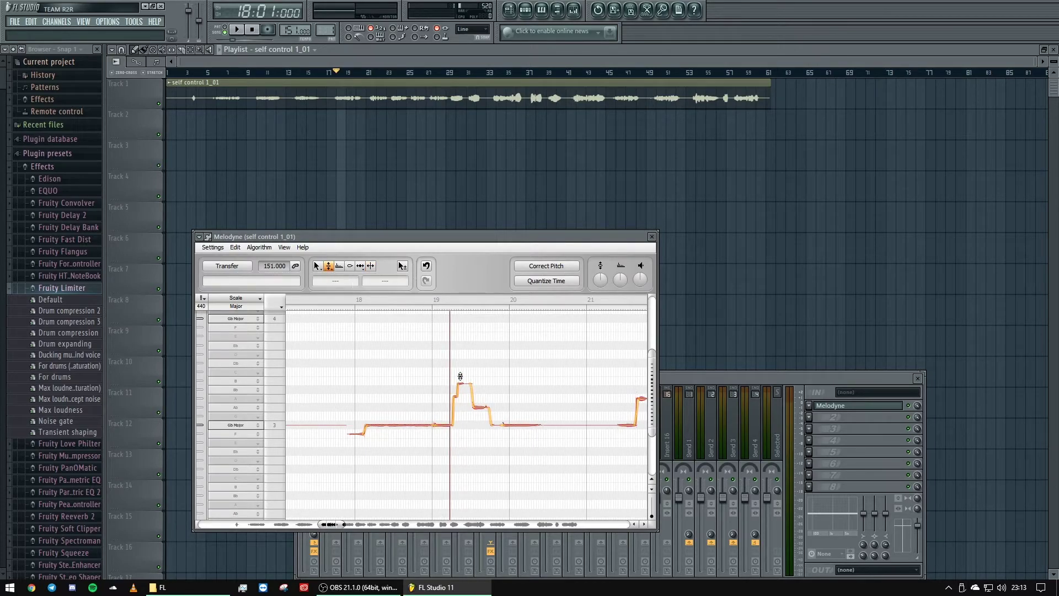
pyautogui.moveTo(465, 391); pyautogui.dragTo(466, 393)
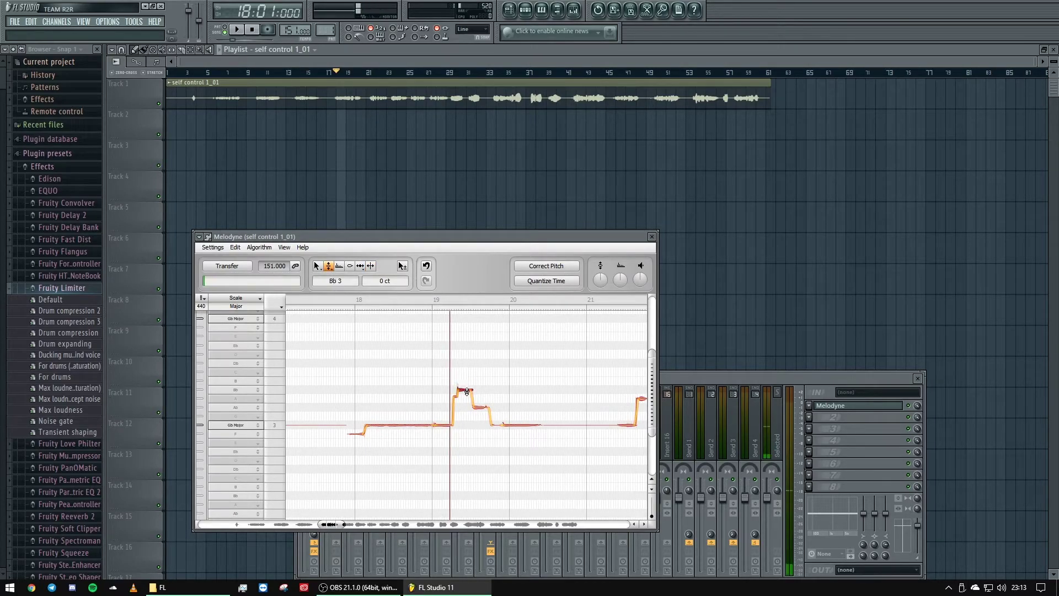
pyautogui.click(454, 395)
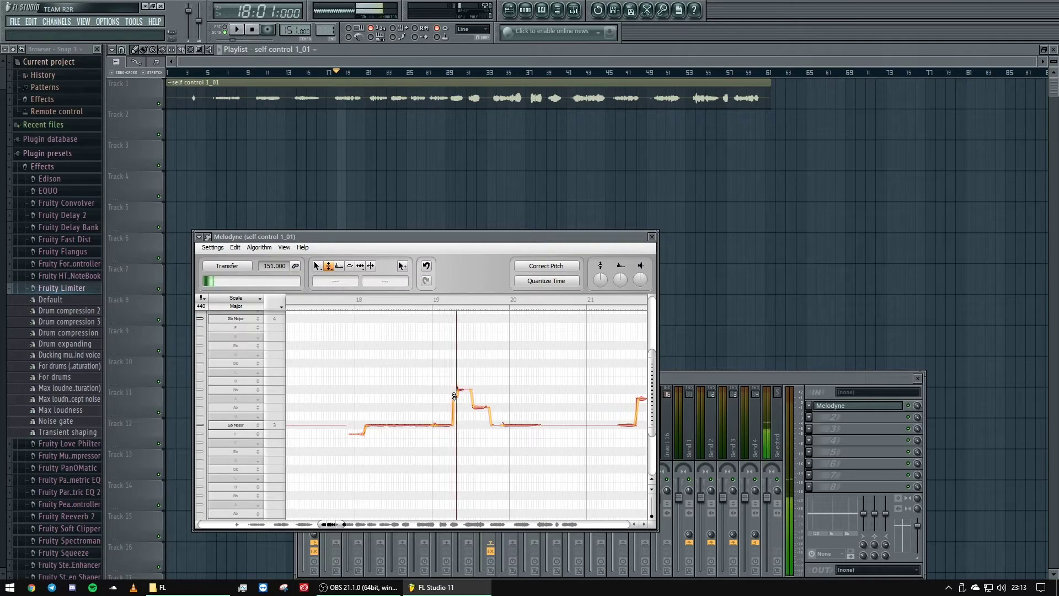
pyautogui.click(462, 392)
pyautogui.moveTo(461, 391); pyautogui.dragTo(456, 409)
pyautogui.click(467, 424)
pyautogui.press('space')
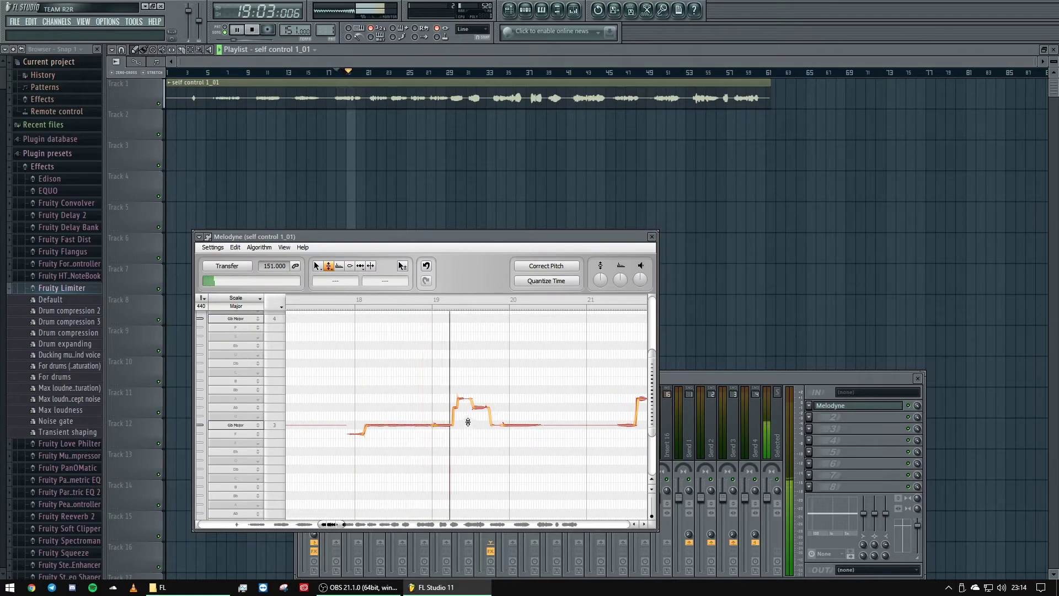
pyautogui.press('space')
# Raise the second part of the split note after bar 19 to Bb 3 and play the phrase again
pyautogui.moveTo(465, 398); pyautogui.dragTo(467, 383)
pyautogui.press('space')
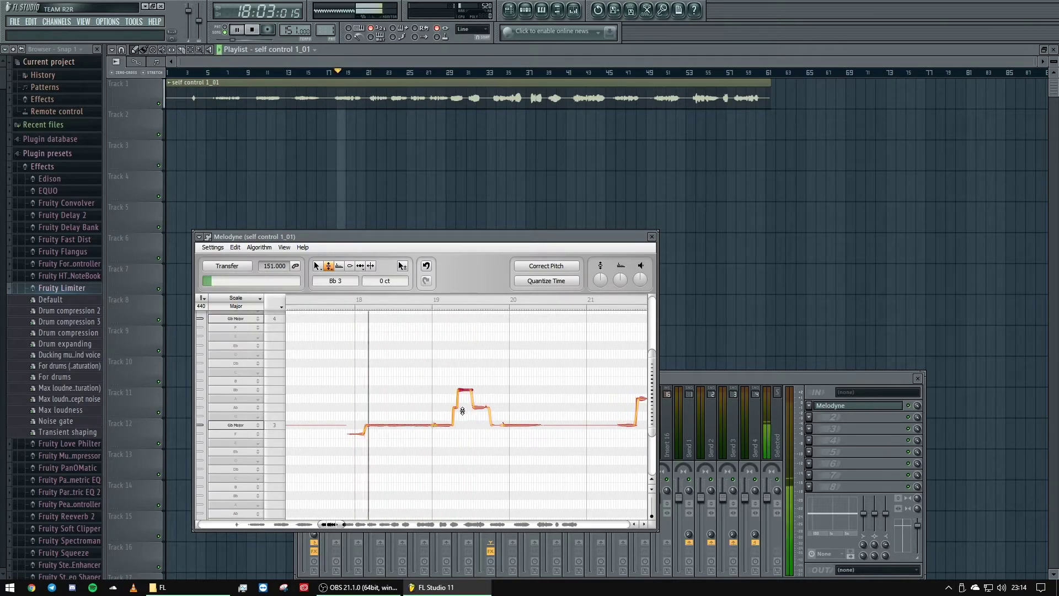
pyautogui.press('space')
pyautogui.click(472, 435)
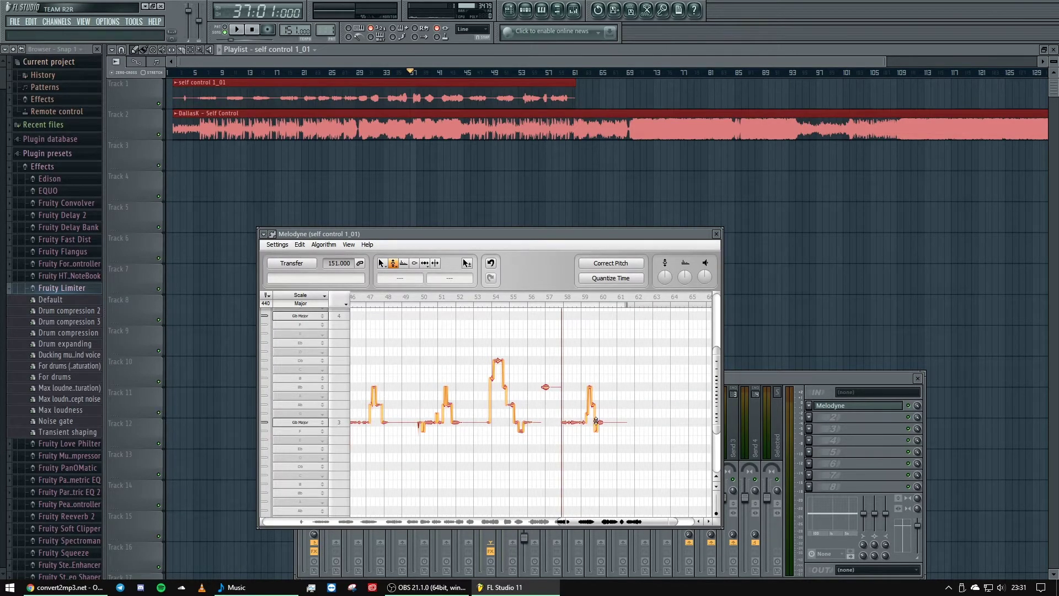
# Copy the notes of the last phrase from bar 58 and paste them at the playback cursor
pyautogui.moveTo(606, 449); pyautogui.dragTo(567, 375)
pyautogui.rightClick(564, 423)
pyautogui.click(565, 404)
pyautogui.rightClick(567, 401)
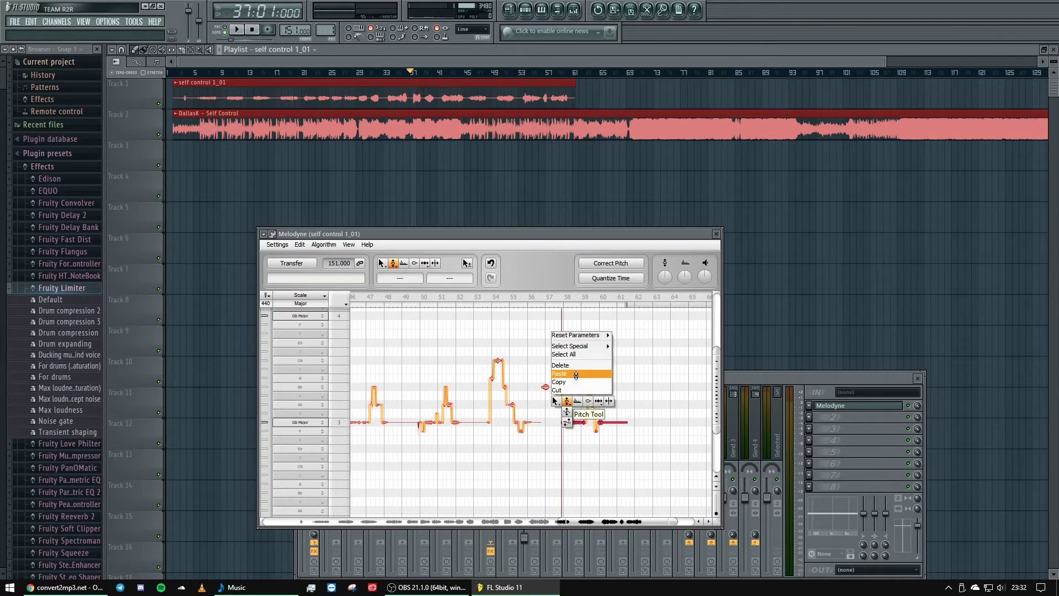
pyautogui.click(575, 376)
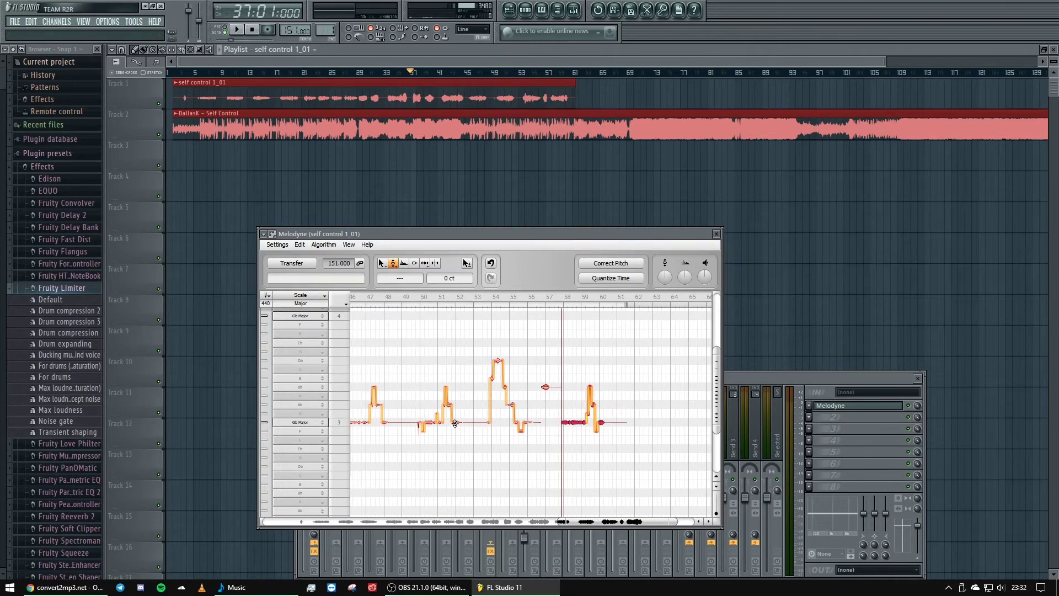
# Line up the pasted copy of the last phrase in time with the original notes near bar 58
pyautogui.click(383, 263)
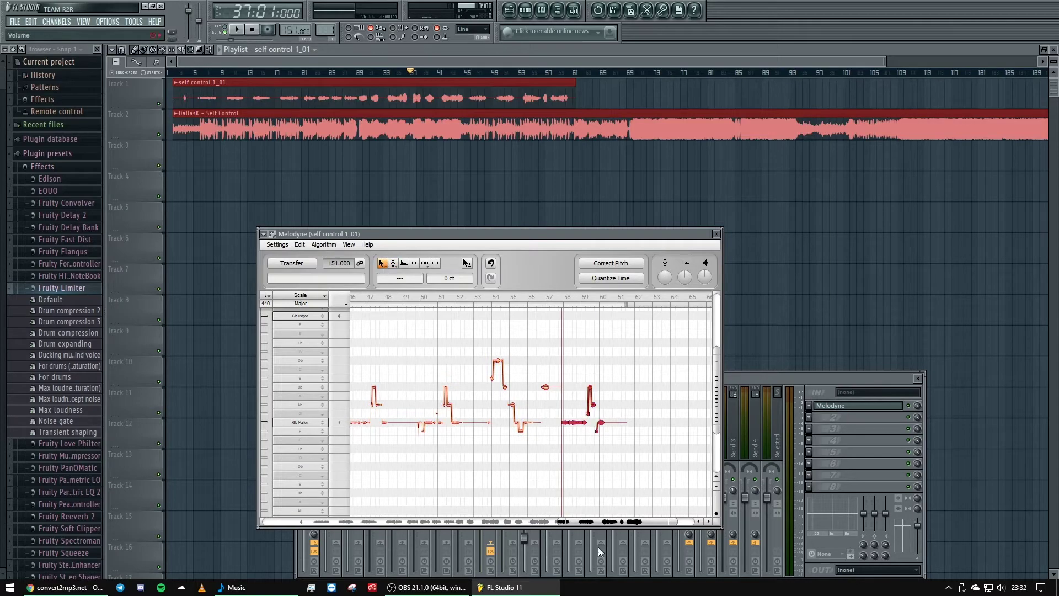
pyautogui.moveTo(556, 522); pyautogui.dragTo(653, 521)
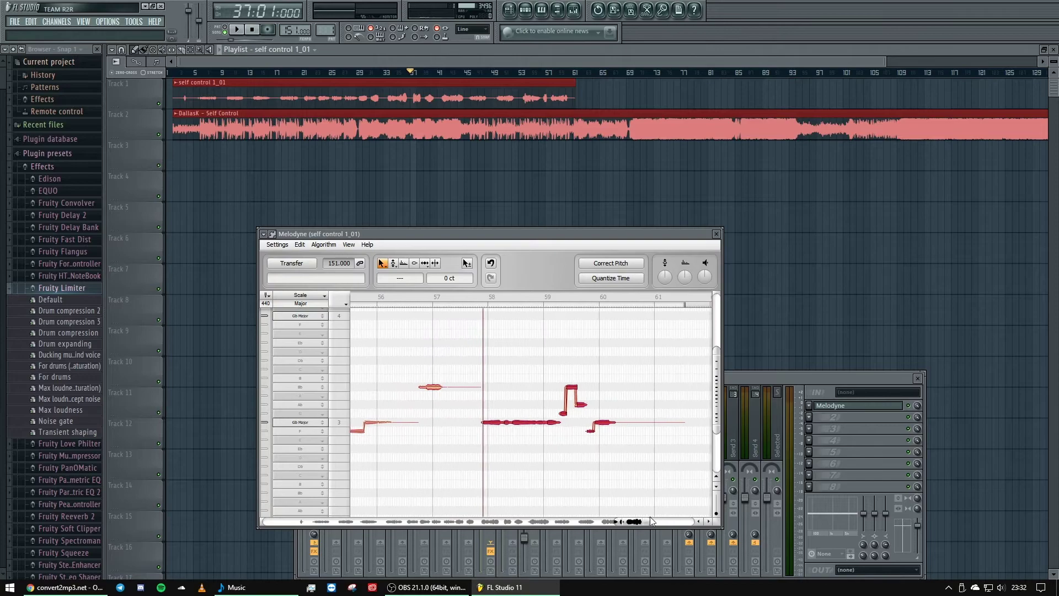
pyautogui.moveTo(484, 423); pyautogui.dragTo(479, 423)
pyautogui.click(300, 244)
pyautogui.click(315, 255)
pyautogui.hotkey('ctrl', 'shift', 'z')
pyautogui.moveTo(569, 387); pyautogui.dragTo(570, 390)
# Try raising the copied phrase so its long first note sits on A 3, and play it from bar 57
pyautogui.click(394, 263)
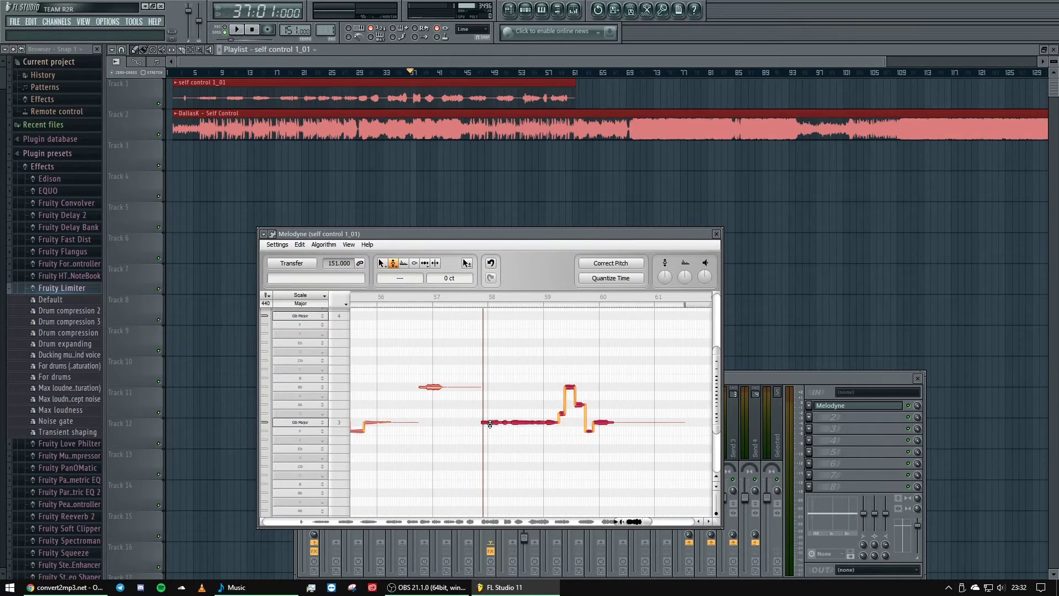
pyautogui.moveTo(490, 423); pyautogui.dragTo(492, 396)
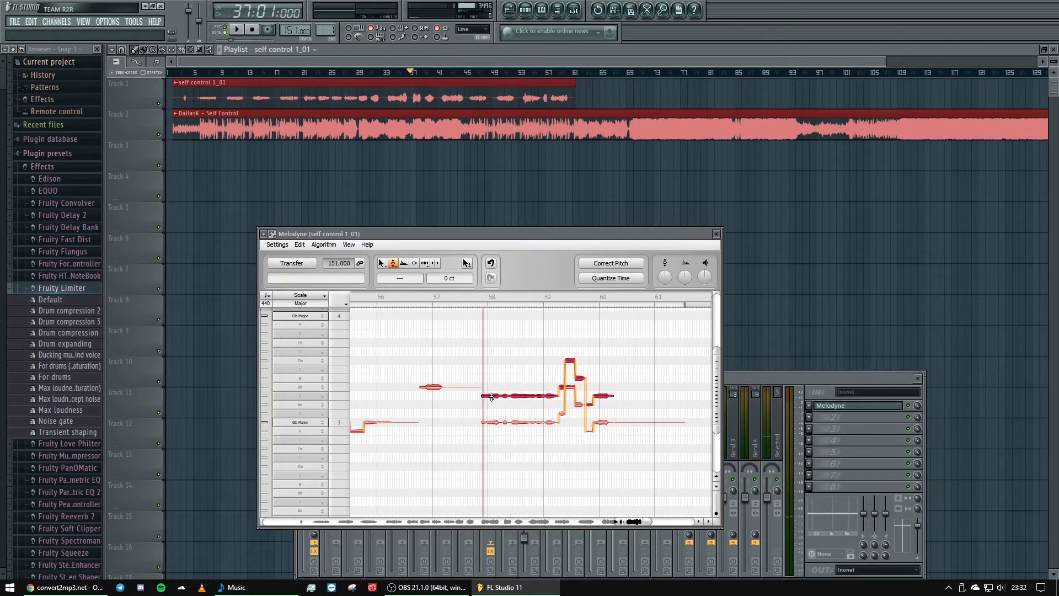
pyautogui.click(539, 72)
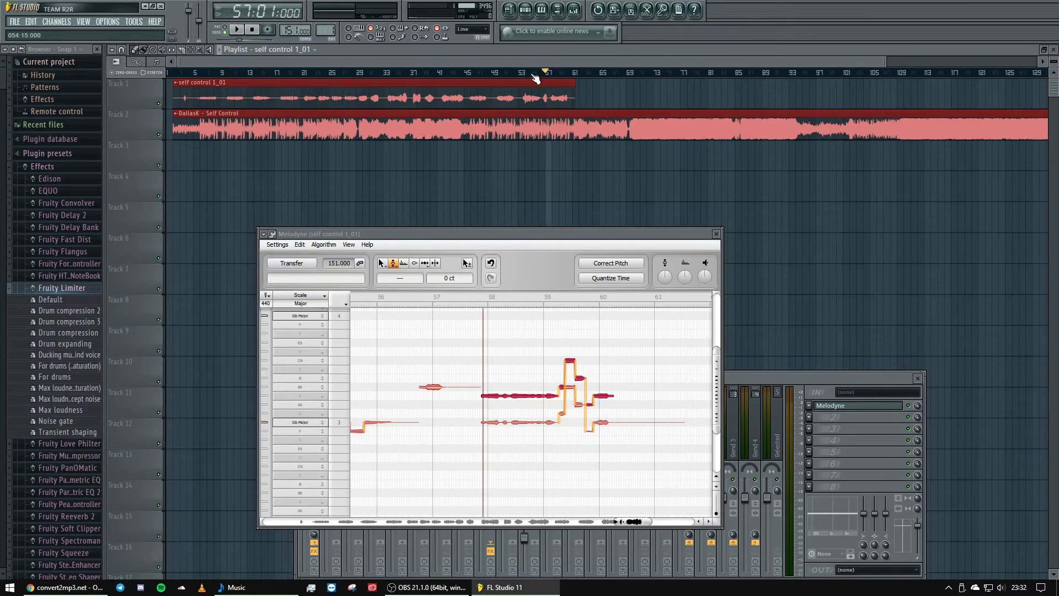
pyautogui.press('space')
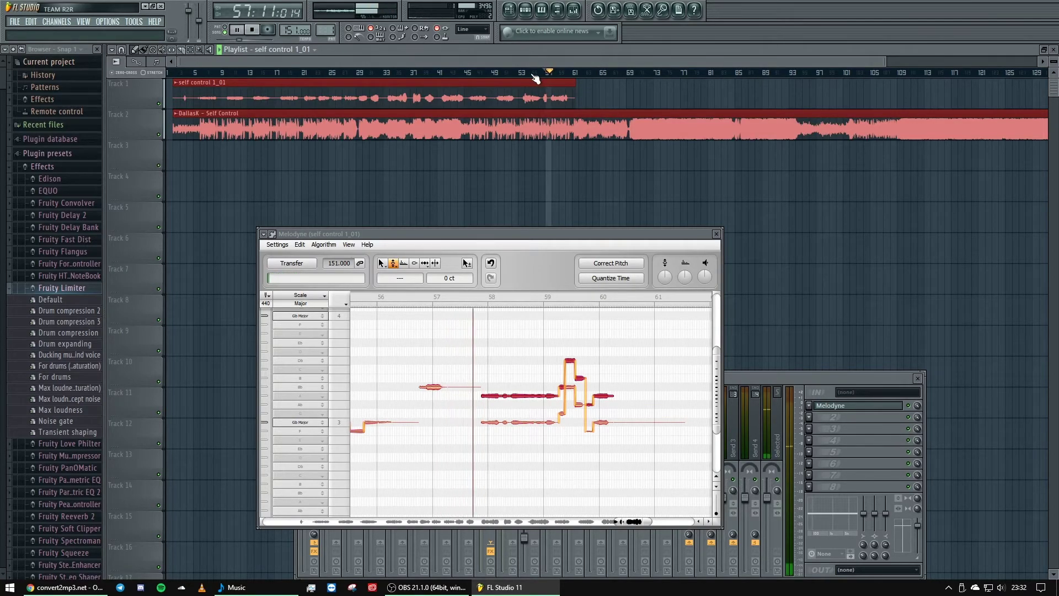
pyautogui.press('space')
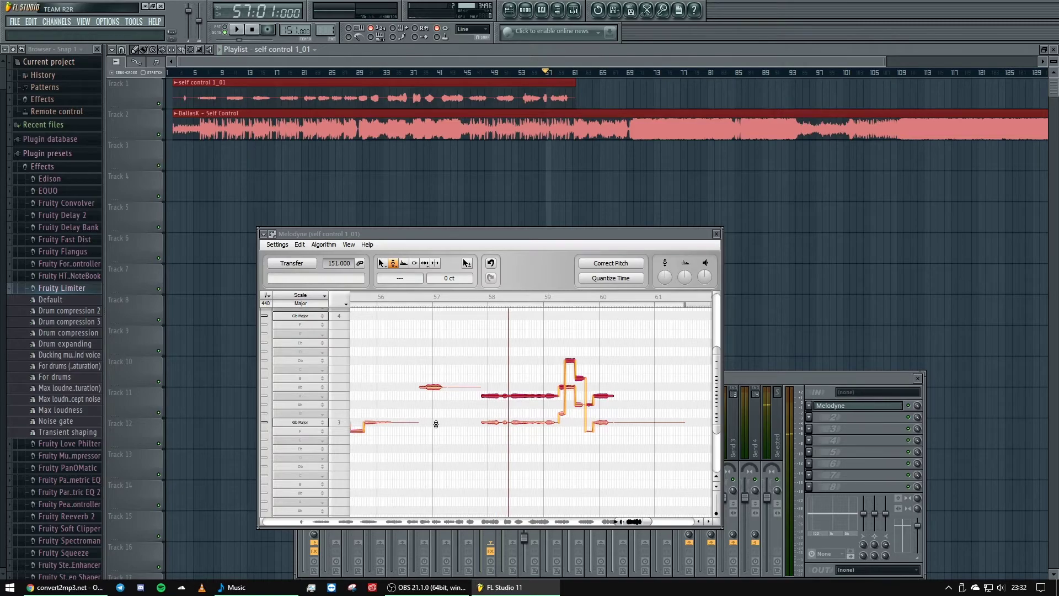
# Try the copied phrase with its first note at Ab 3 and at G 3, playing each version from bar 57
pyautogui.moveTo(491, 397); pyautogui.dragTo(484, 405)
pyautogui.press('space')
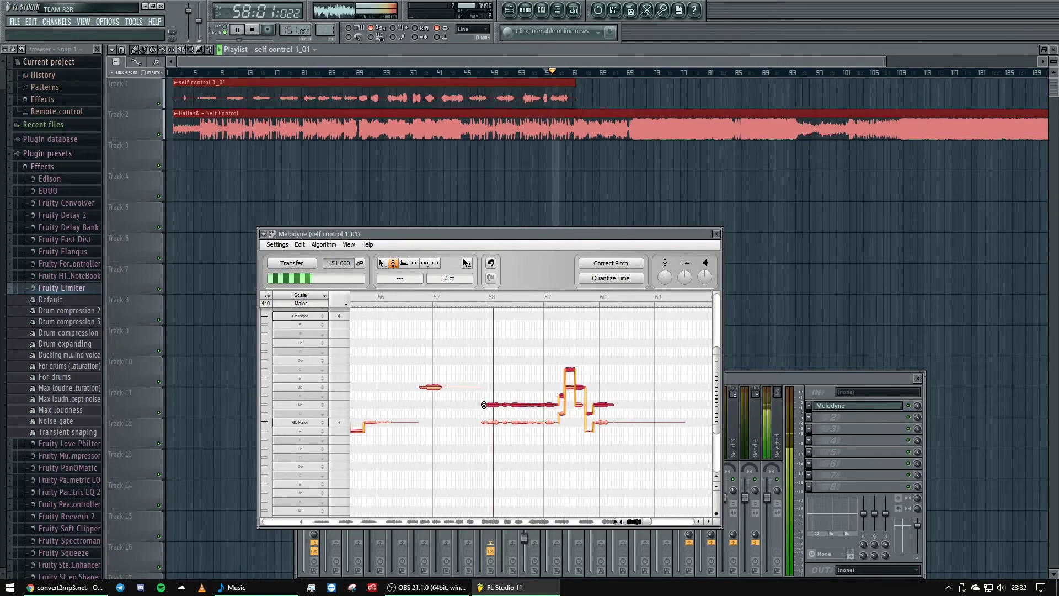
pyautogui.press('space')
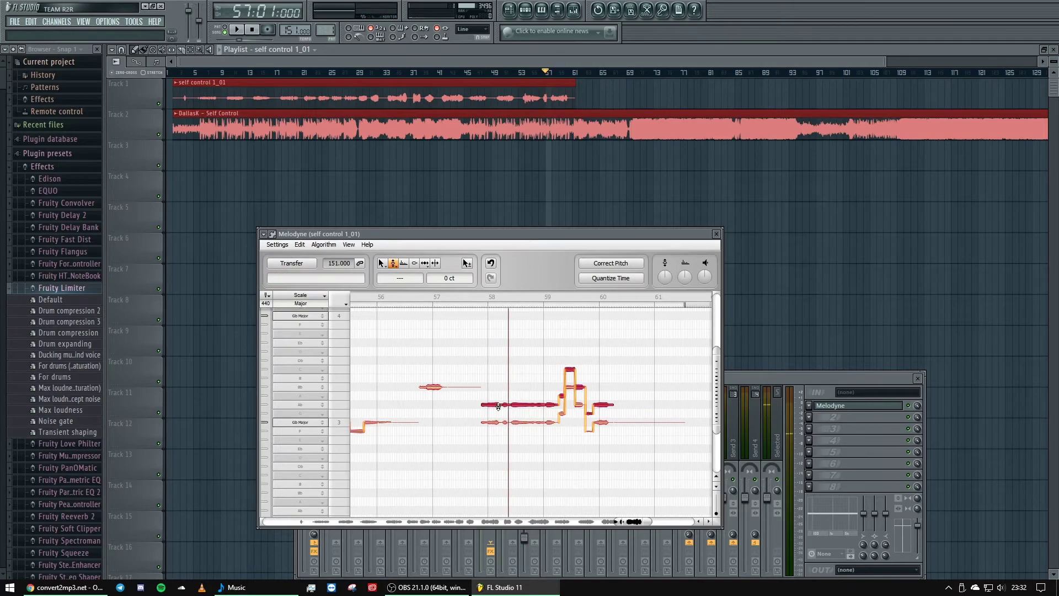
pyautogui.moveTo(494, 406); pyautogui.dragTo(493, 412)
pyautogui.press('space')
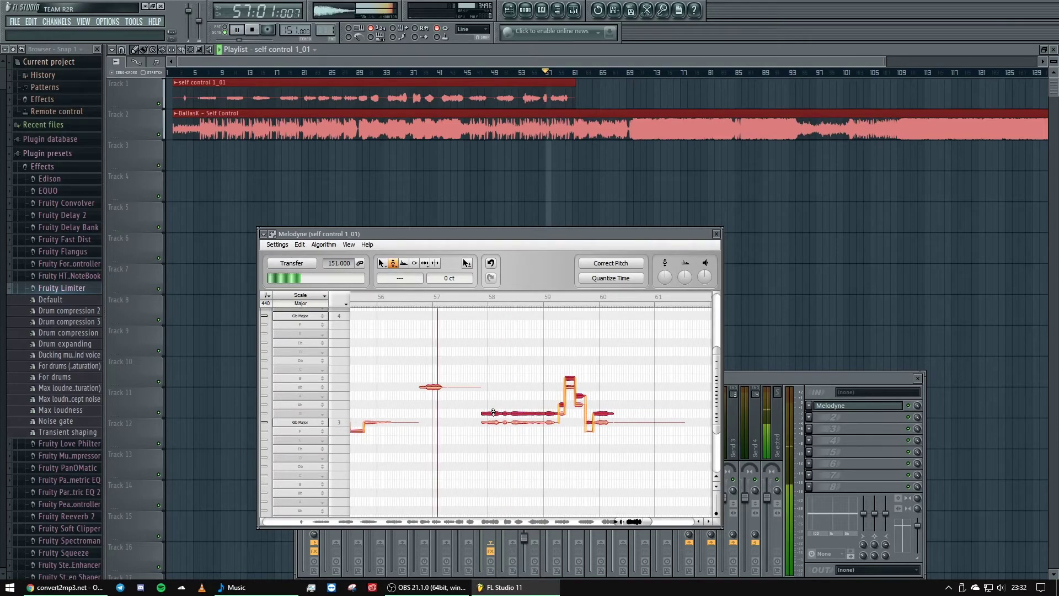
pyautogui.press('space')
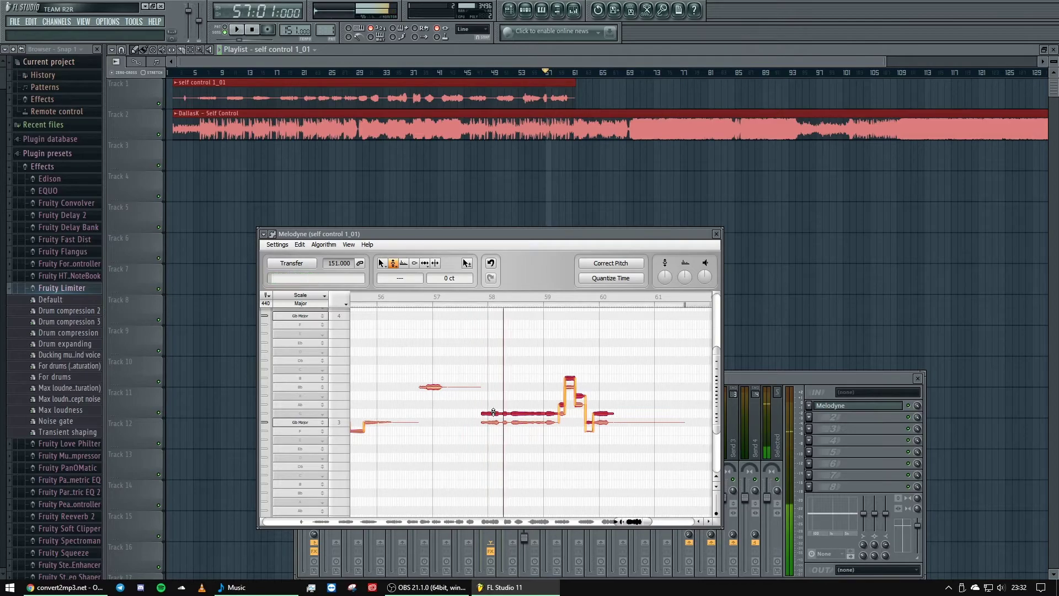
# Raise the copied phrase to Ab 3 and on to Bb 3, playing it from bar 57 to compare the pitches
pyautogui.moveTo(493, 413); pyautogui.dragTo(501, 398)
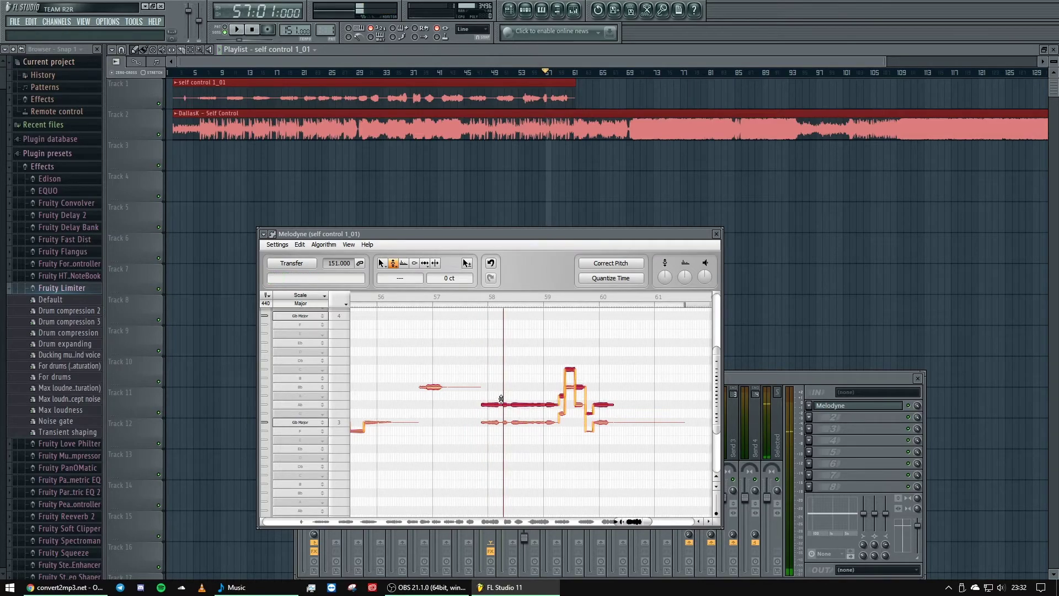
pyautogui.press('space')
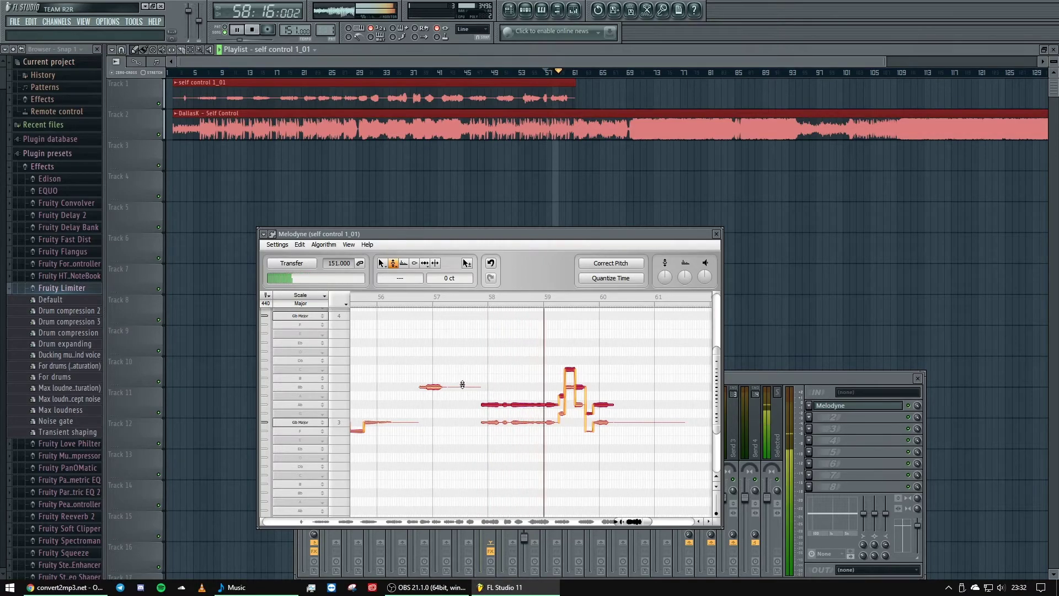
pyautogui.moveTo(489, 401); pyautogui.dragTo(493, 390)
pyautogui.press('space')
pyautogui.press('space')
pyautogui.press('space')
pyautogui.moveTo(494, 390); pyautogui.dragTo(491, 388)
pyautogui.press('space')
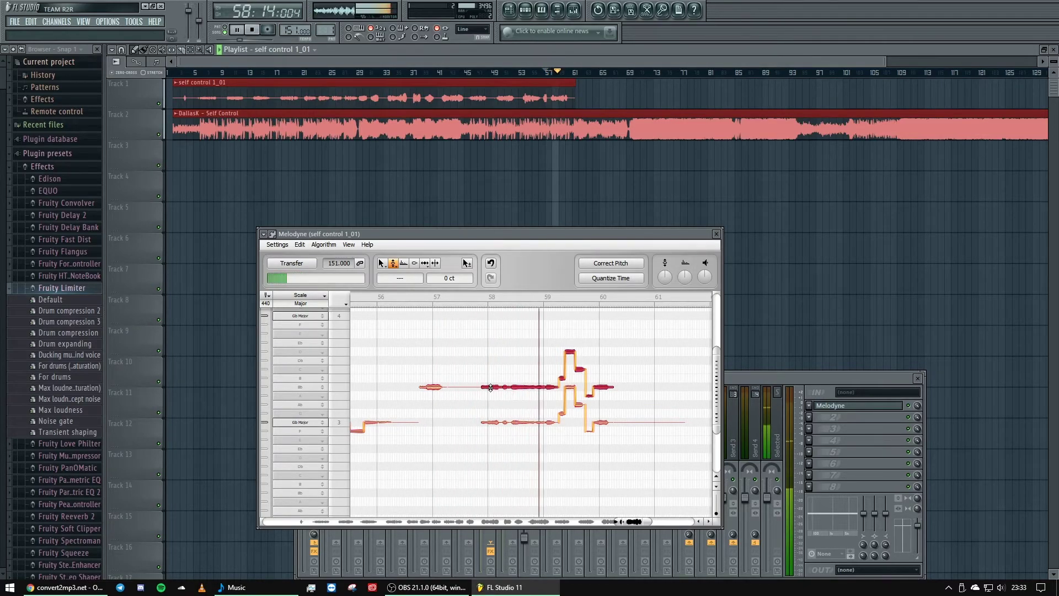
pyautogui.press('space')
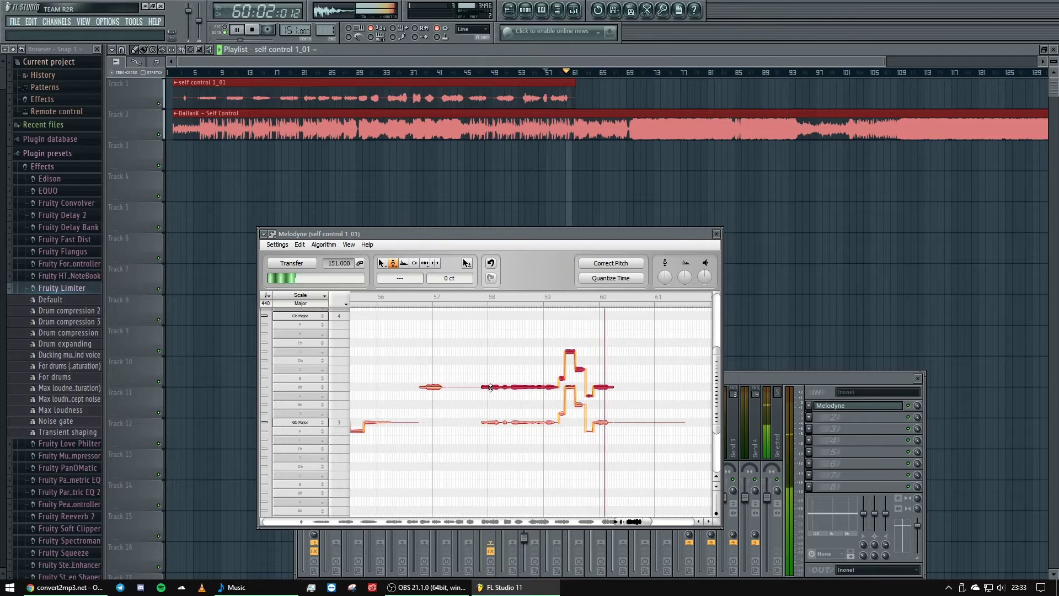
# Lower the volume of the copied harmony phrase to about -6.3 dB and play it from bar 57
pyautogui.click(413, 264)
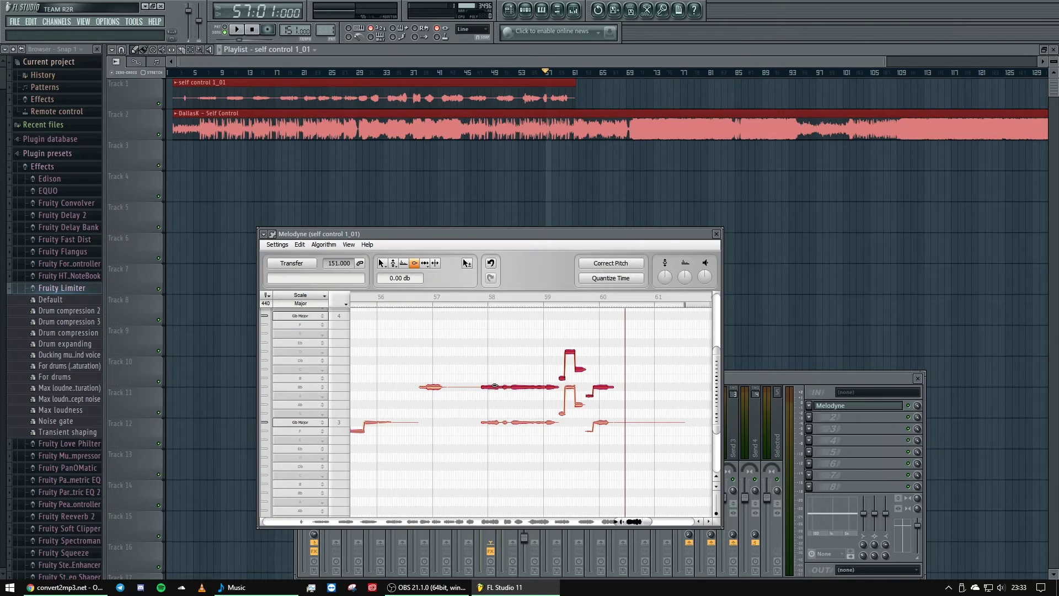
pyautogui.moveTo(492, 388); pyautogui.dragTo(492, 425)
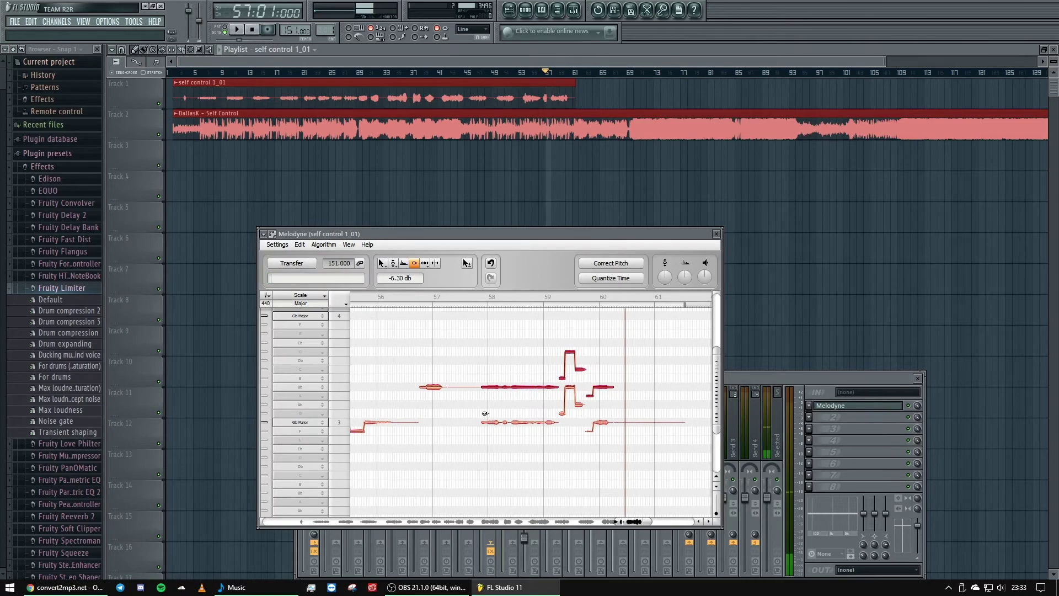
pyautogui.click(380, 264)
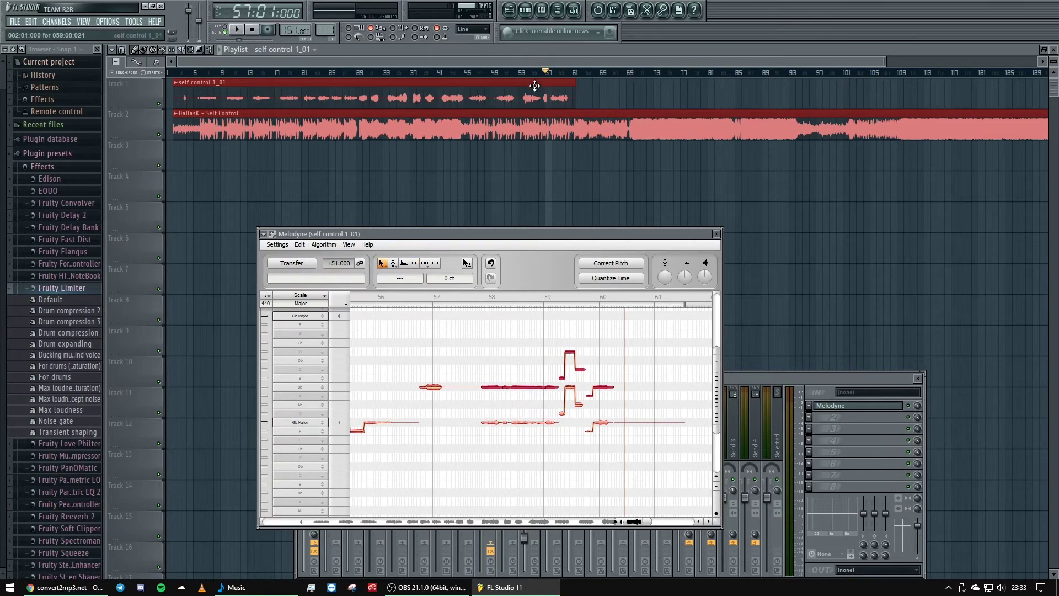
pyautogui.click(237, 30)
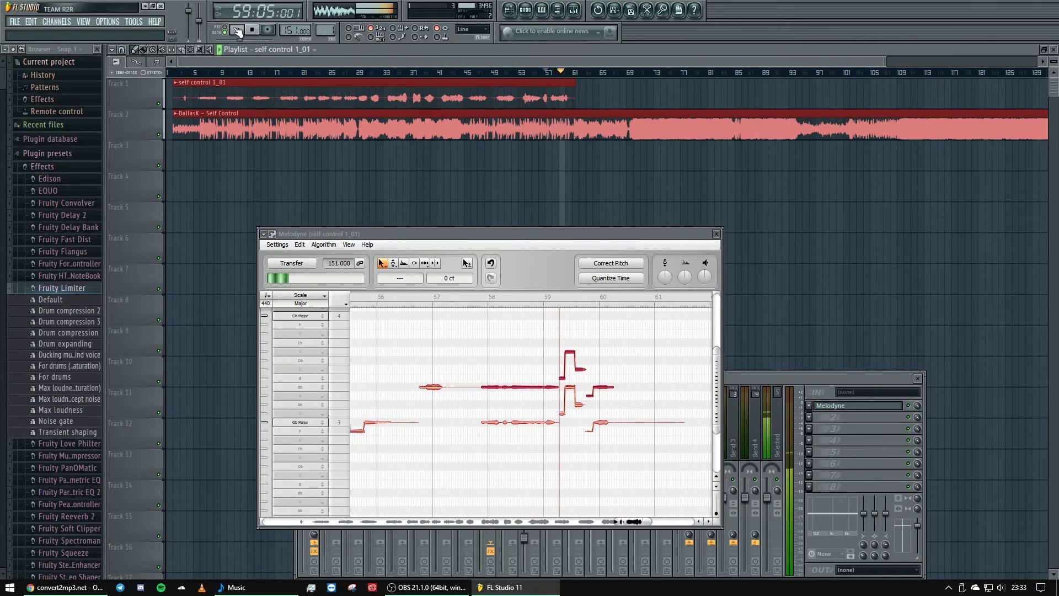
# Tune the highest note of the upper harmony after bar 59 to Db 4 and play the phrase before and after
pyautogui.click(393, 263)
pyautogui.press('space')
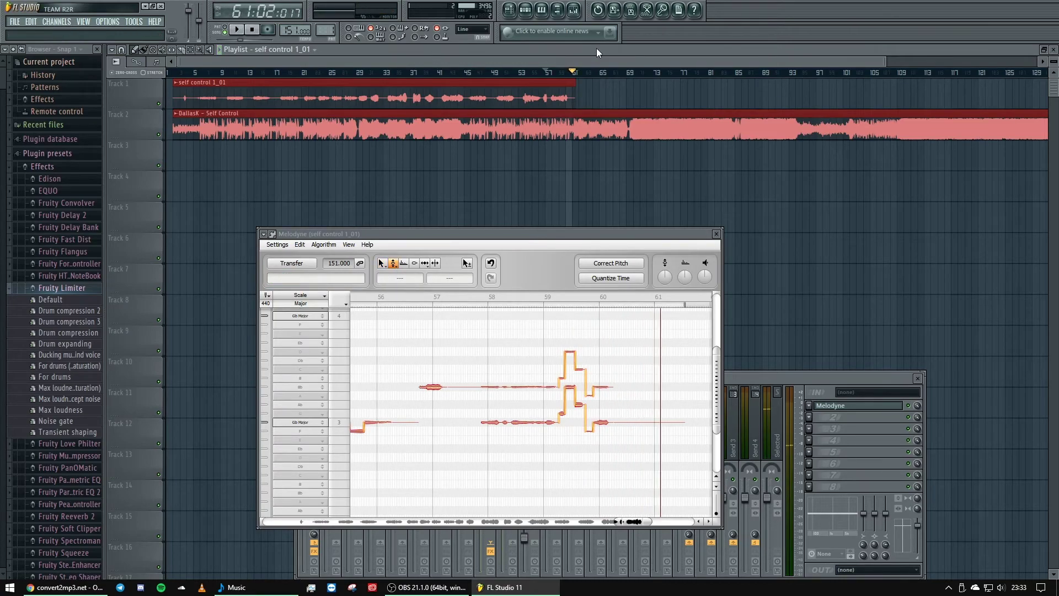
pyautogui.click(238, 30)
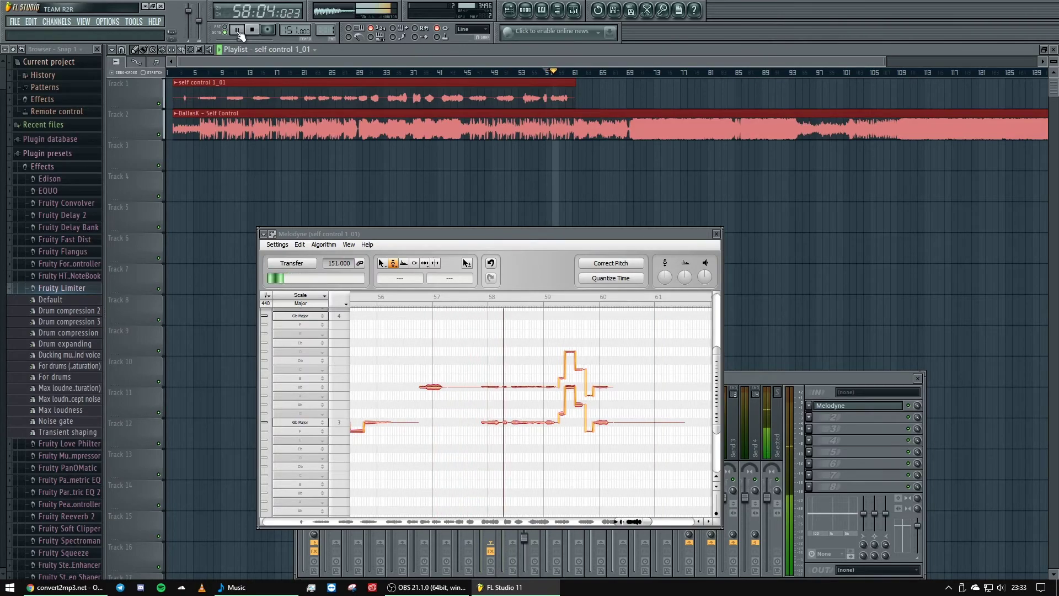
pyautogui.click(238, 31)
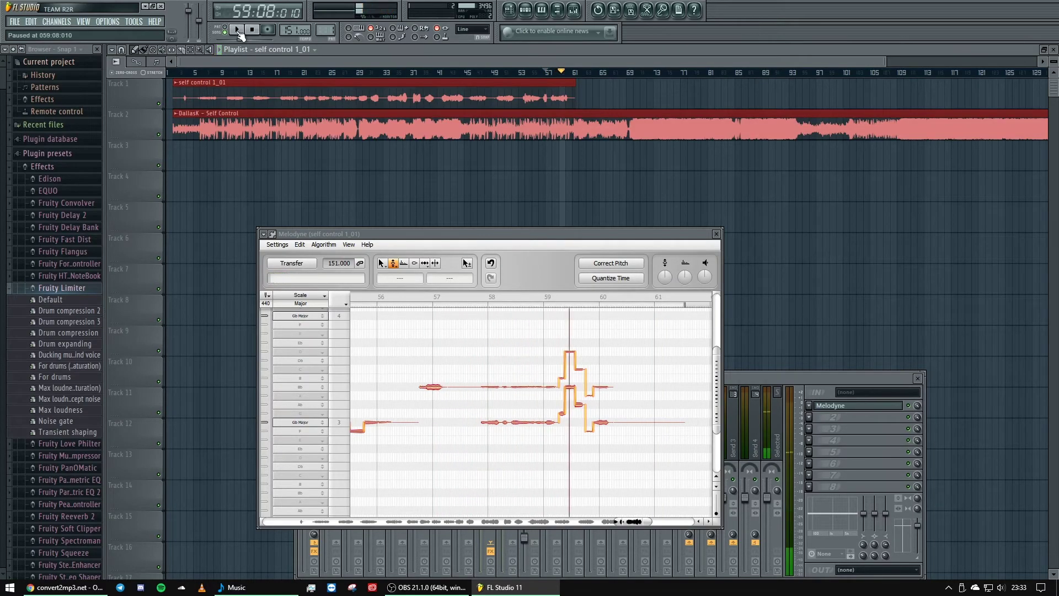
pyautogui.click(571, 351)
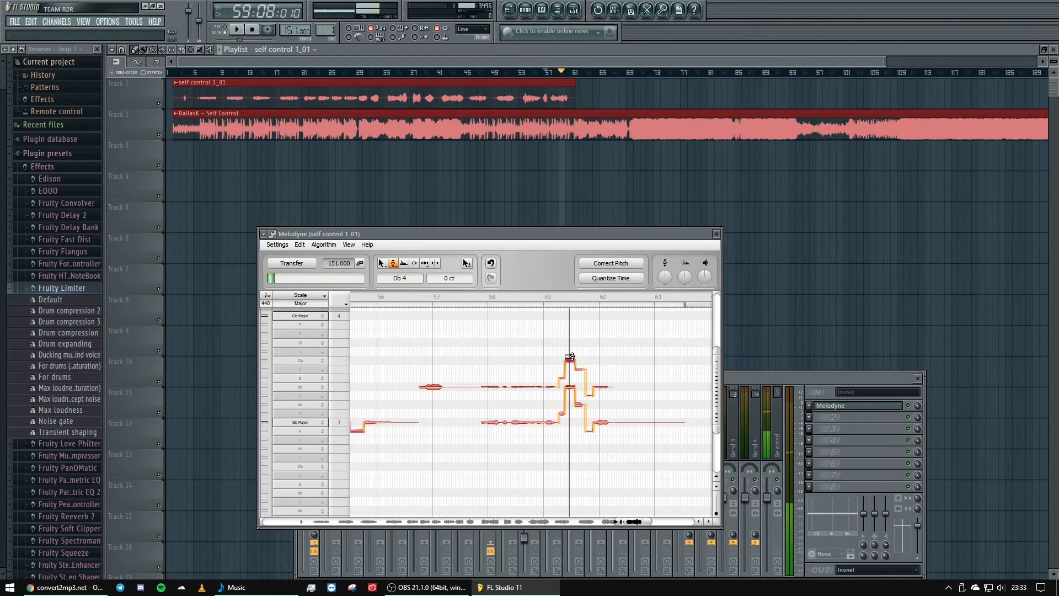
pyautogui.click(238, 30)
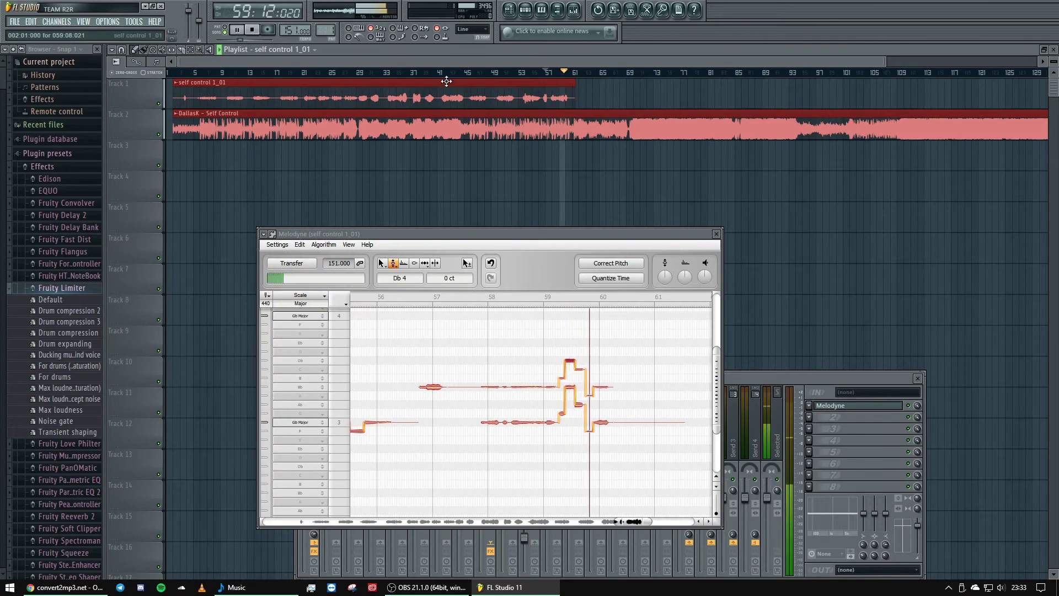
pyautogui.click(548, 72)
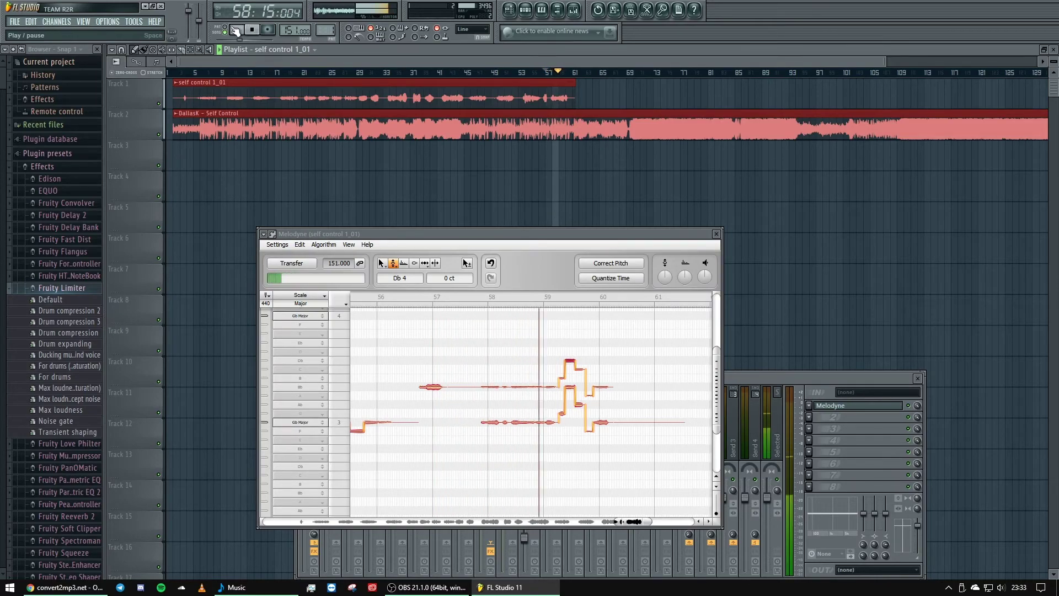
pyautogui.click(237, 30)
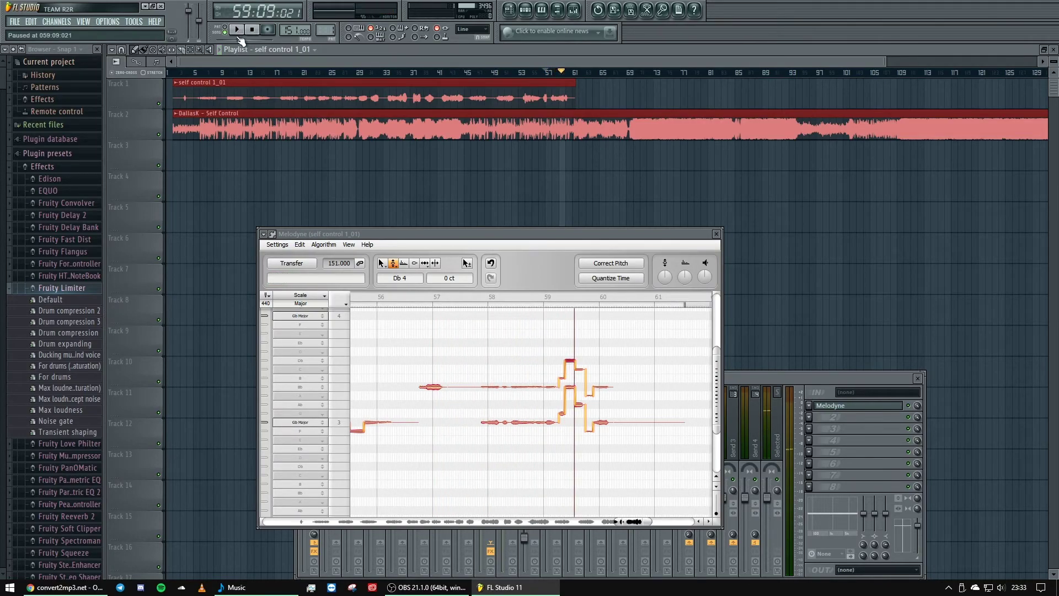
pyautogui.click(236, 30)
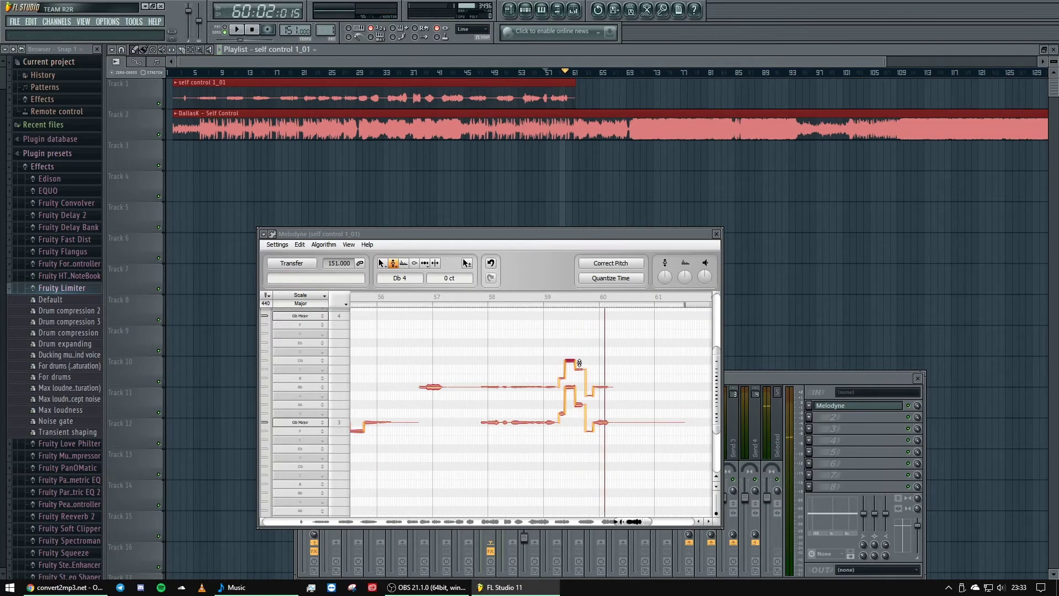
# Lower the note following the upper harmony's highest note to B 3 and play the phrase again
pyautogui.moveTo(579, 369); pyautogui.dragTo(583, 377)
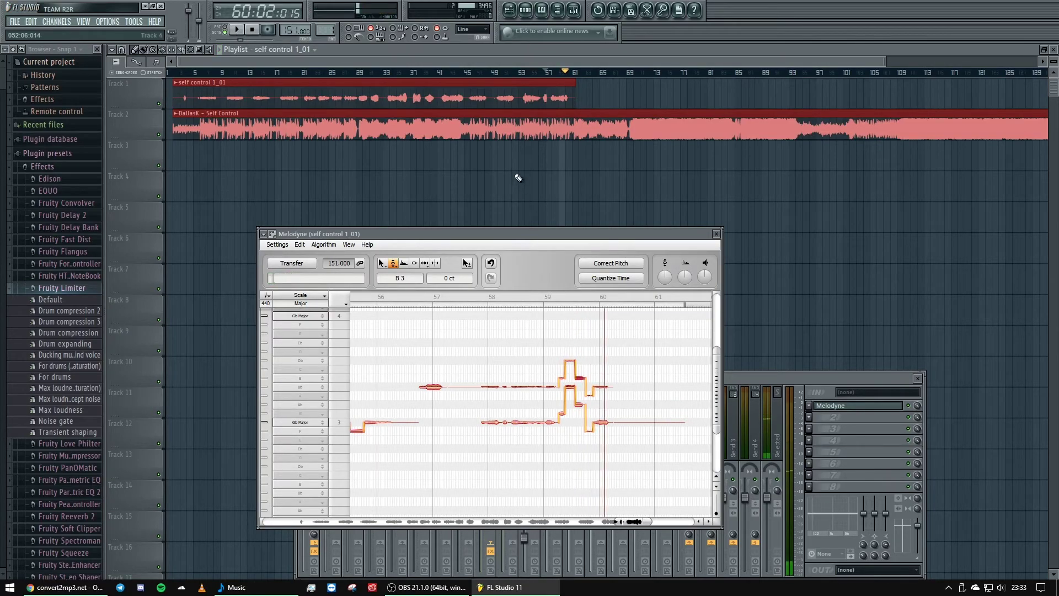
pyautogui.click(237, 30)
pyautogui.click(554, 72)
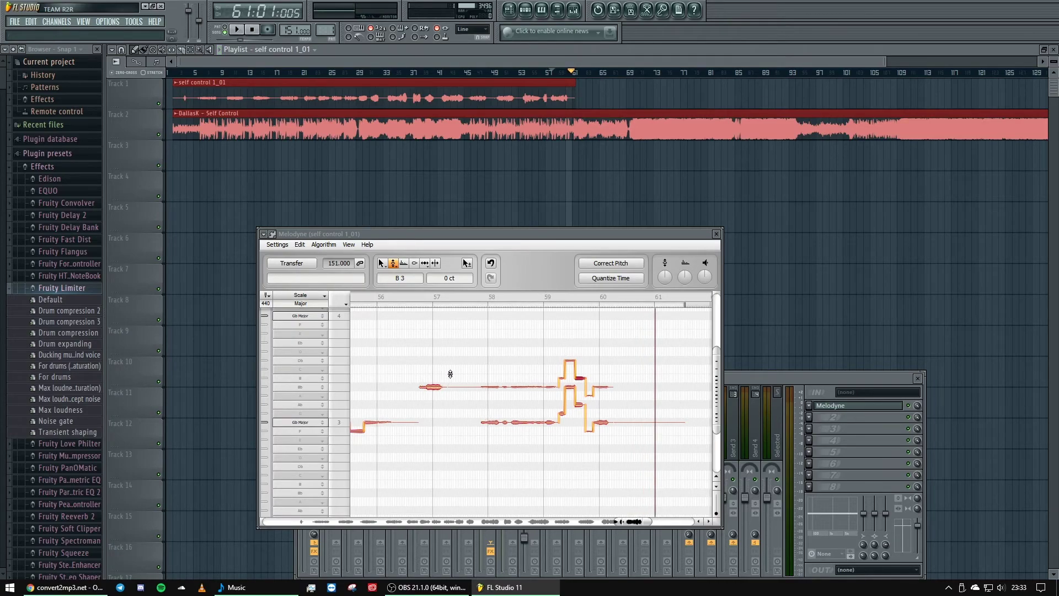
# Paste the copied phrase again at bar 58 and line it up in time with the original notes
pyautogui.moveTo(475, 414); pyautogui.dragTo(543, 444)
pyautogui.click(452, 349)
pyautogui.click(552, 71)
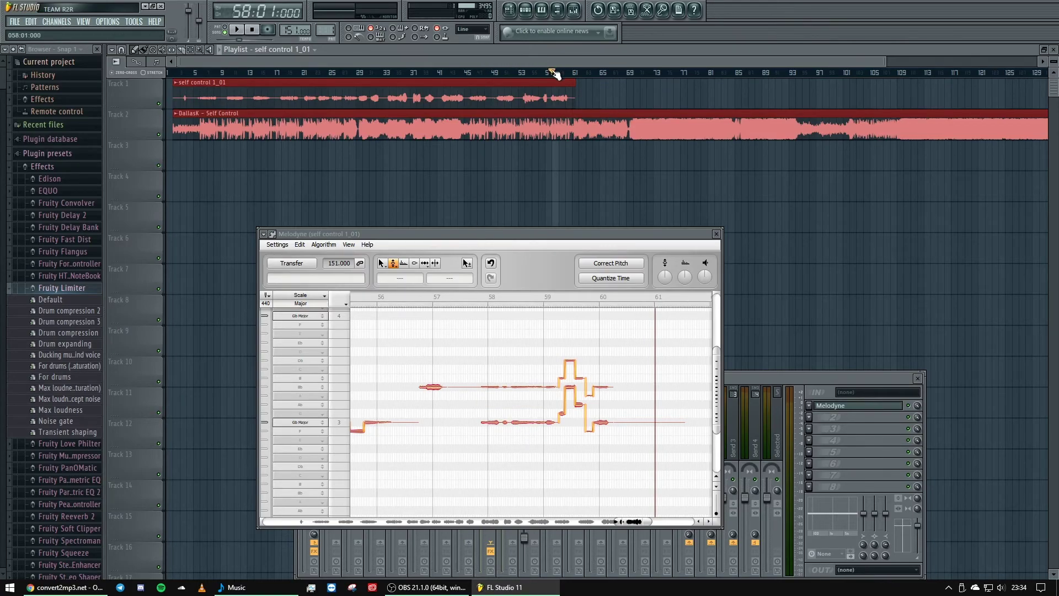
pyautogui.click(491, 313)
pyautogui.click(489, 296)
pyautogui.moveTo(489, 297); pyautogui.dragTo(485, 299)
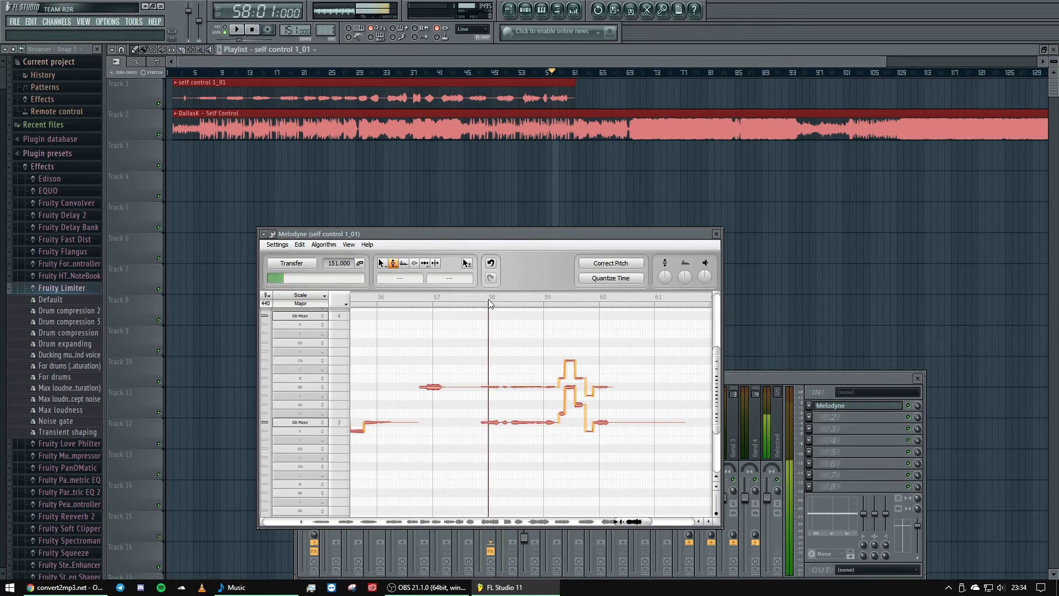
pyautogui.rightClick(495, 357)
pyautogui.click(481, 356)
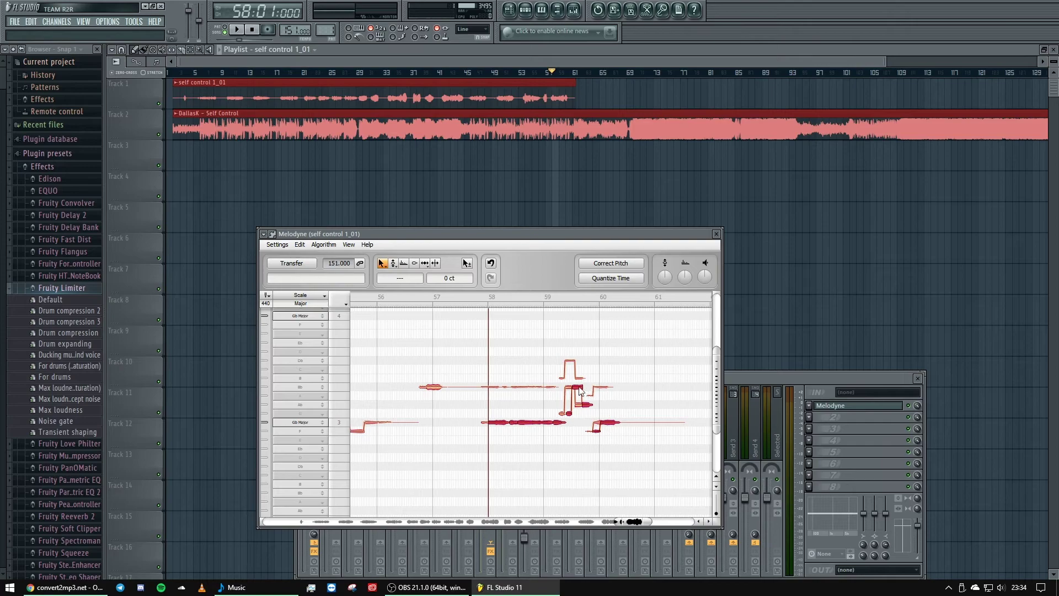
pyautogui.moveTo(579, 387); pyautogui.dragTo(572, 387)
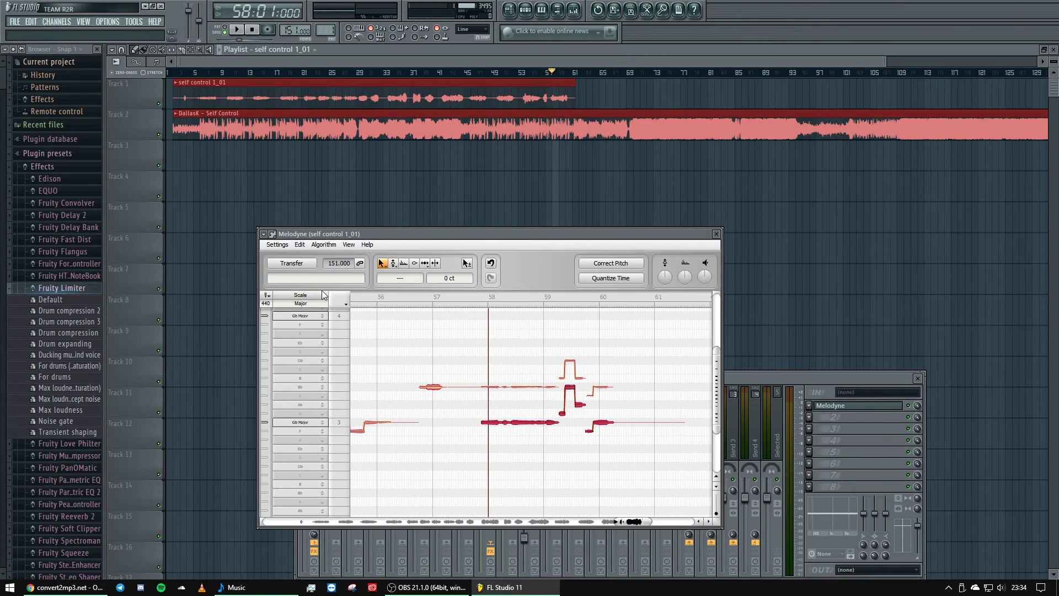
# Lower the newly pasted phrase so its first note sits on Db 3 and play it from bar 58
pyautogui.click(392, 263)
pyautogui.moveTo(493, 422); pyautogui.dragTo(506, 462)
pyautogui.press('space')
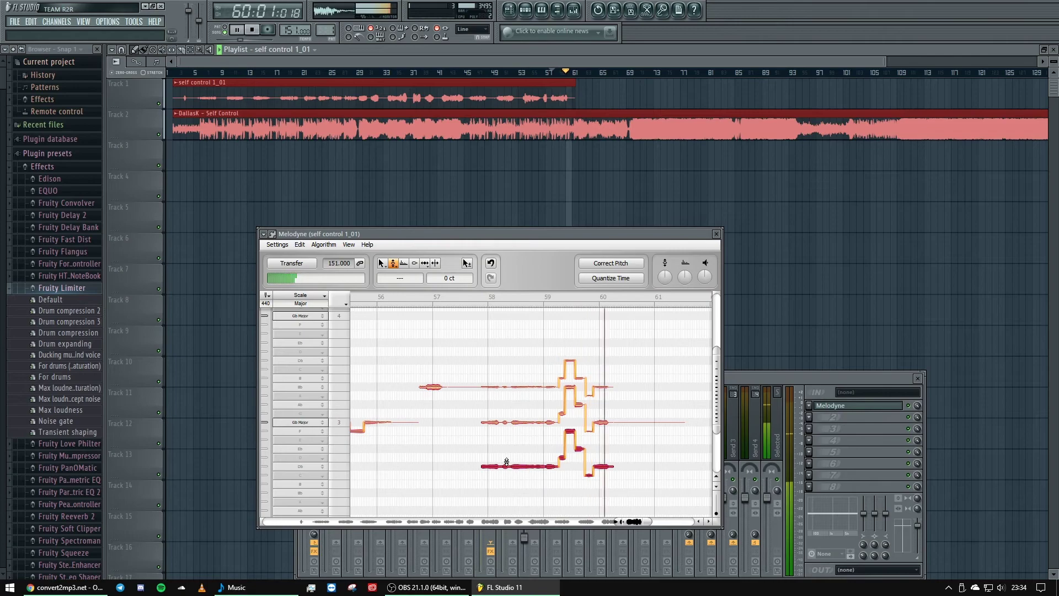
pyautogui.press('space')
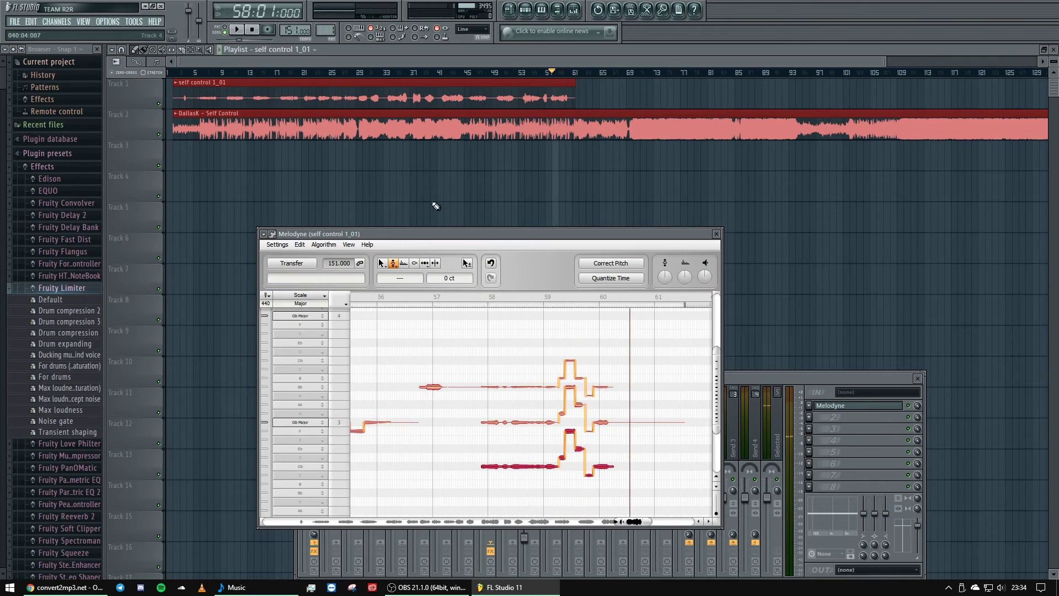
# Set the volume of the lower harmony phrase to -6 dB and play it from bar 58
pyautogui.click(414, 264)
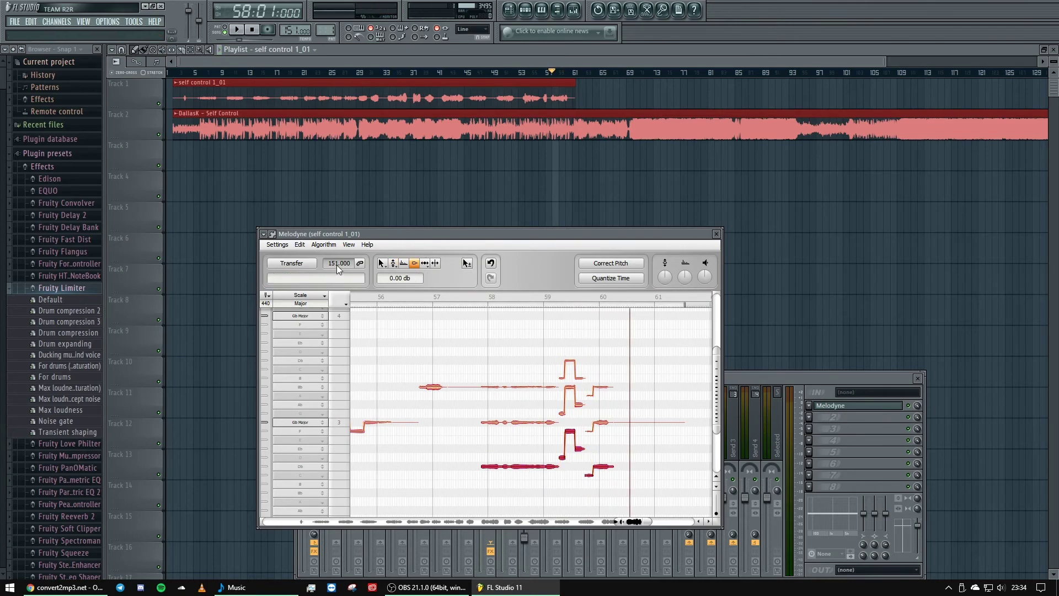
pyautogui.click(402, 278)
pyautogui.write('-6')
pyautogui.press('Return')
pyautogui.press('space')
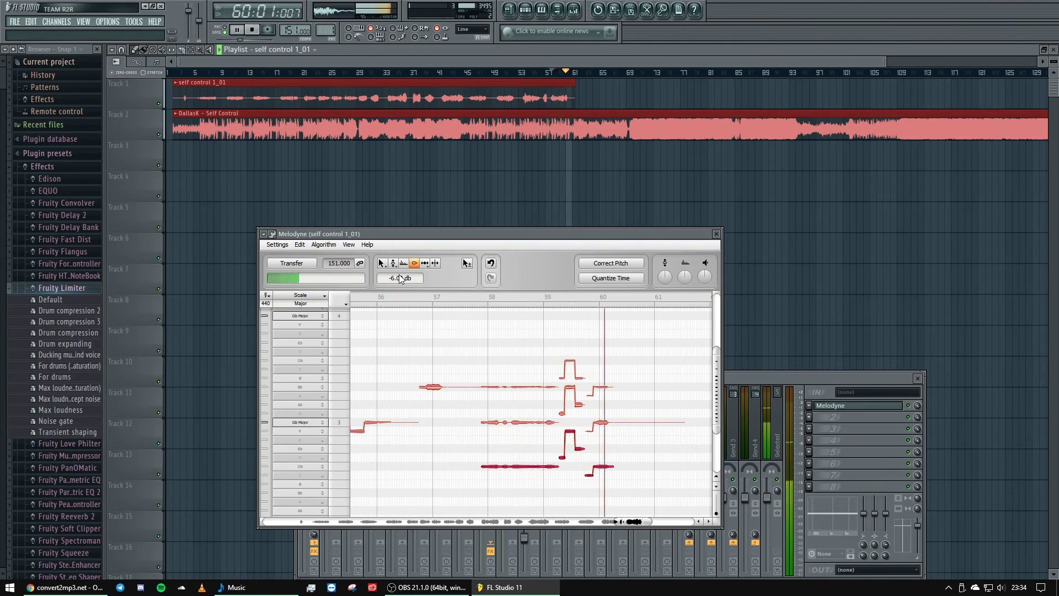
pyautogui.press('space')
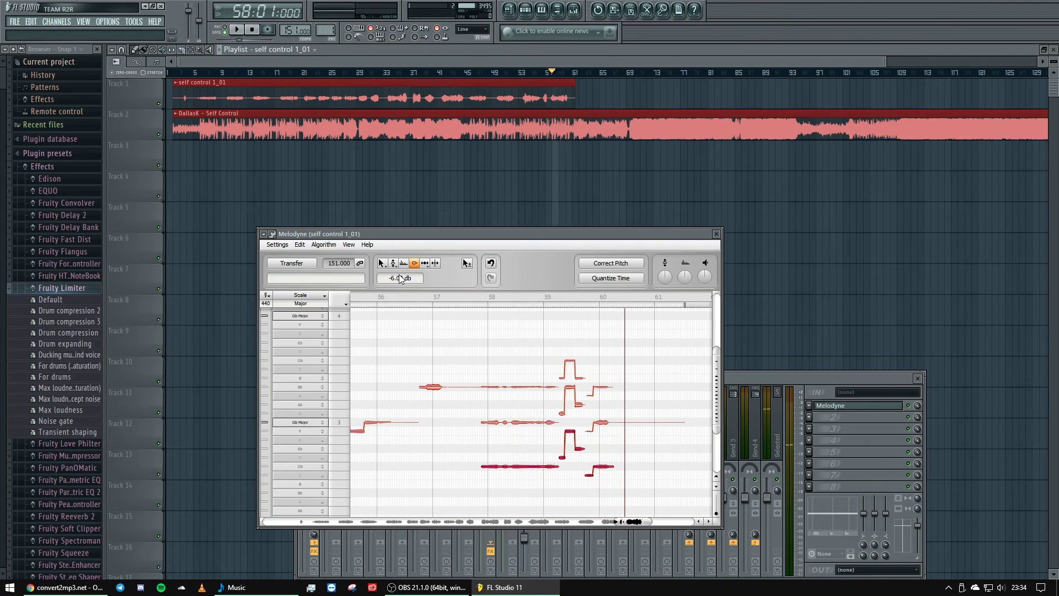